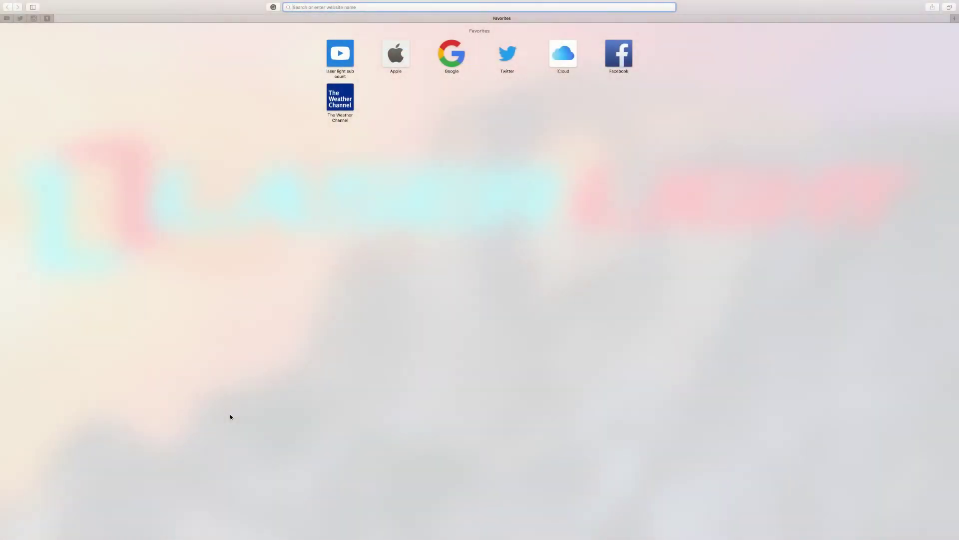
Load the PicMonkey website in Safari and open IMG_1149.JPG in the editor.
type("picmonkey")
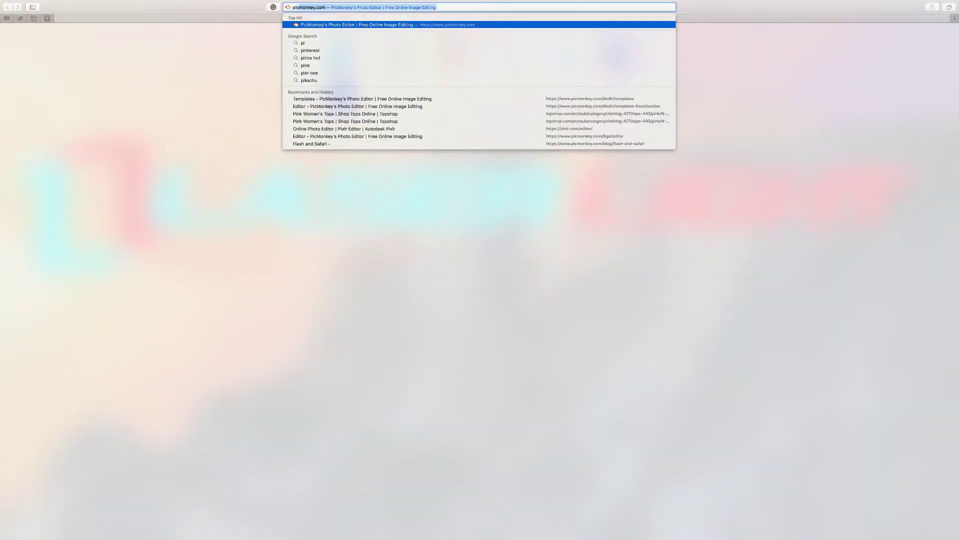
key("Return")
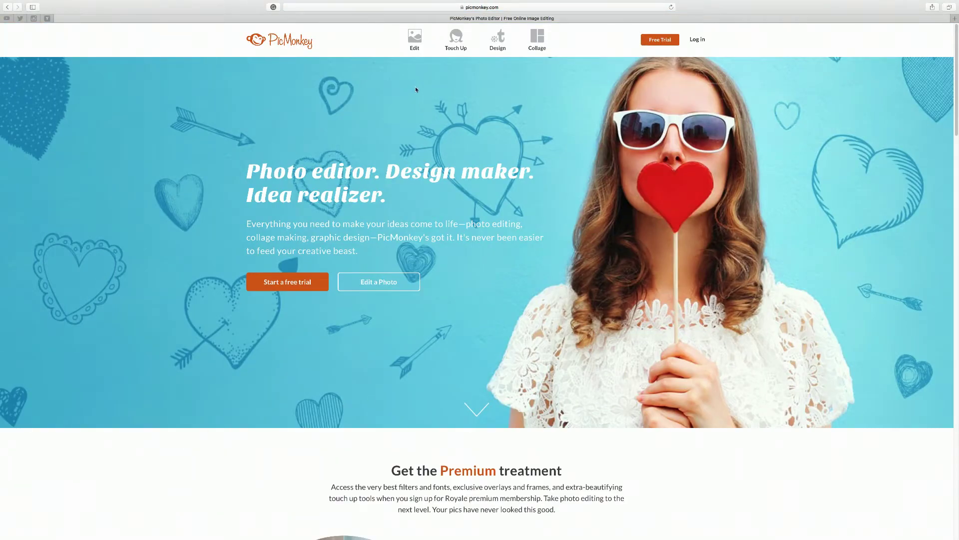
left_click(421, 44)
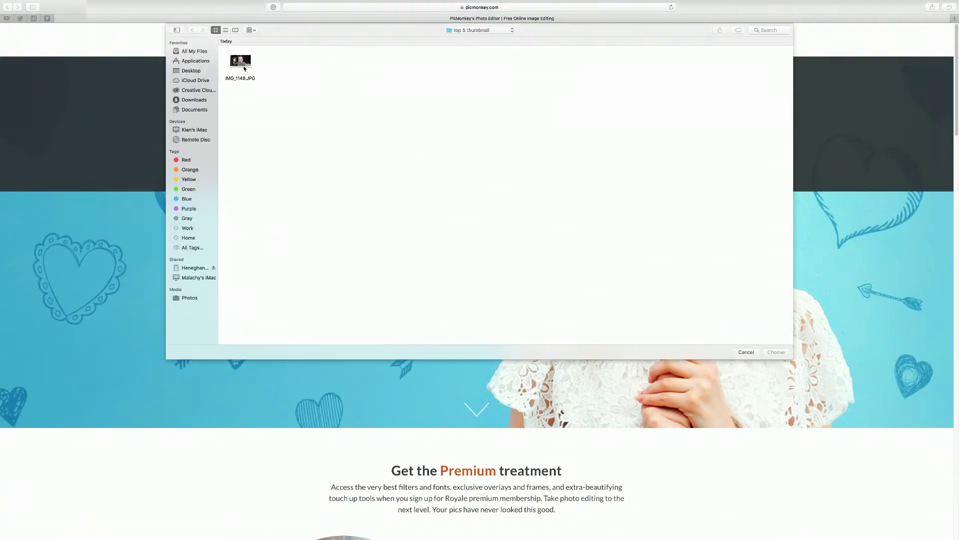
double_click(240, 62)
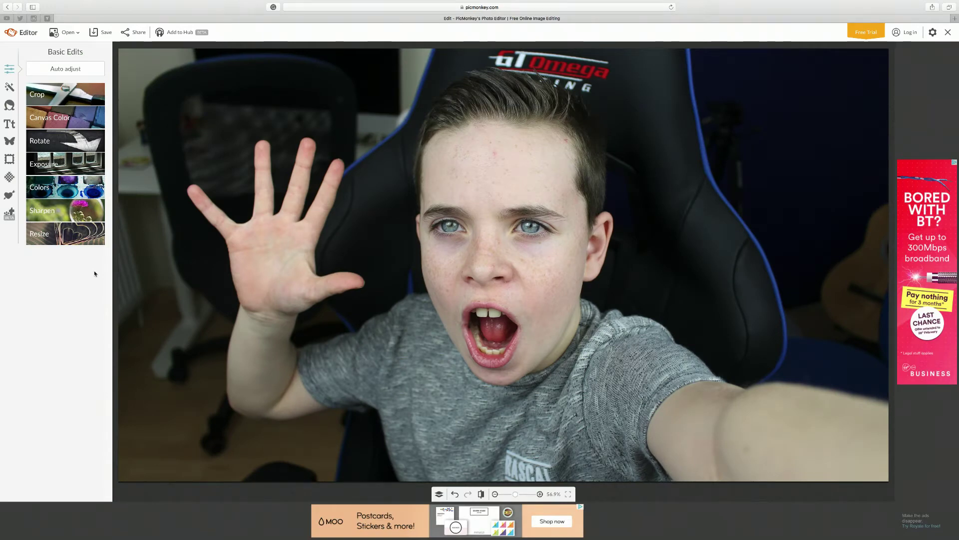
Resize the shouting-boy photo to 1280 wide by 720 high.
left_click(60, 233)
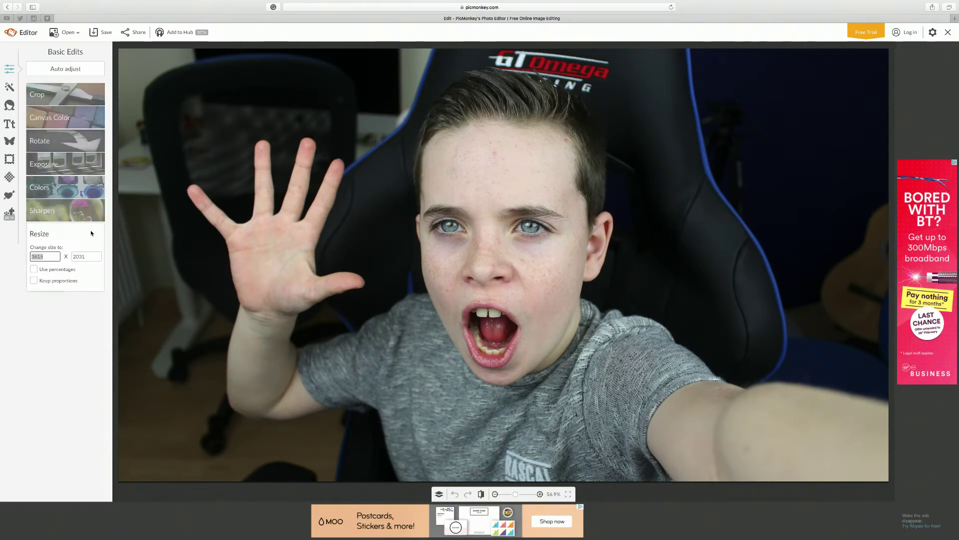
type("1")
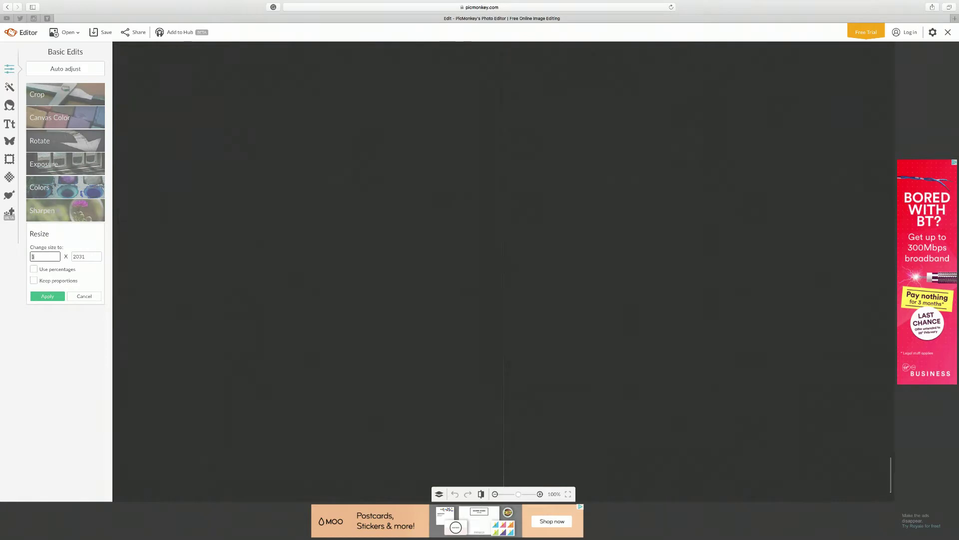
type("280")
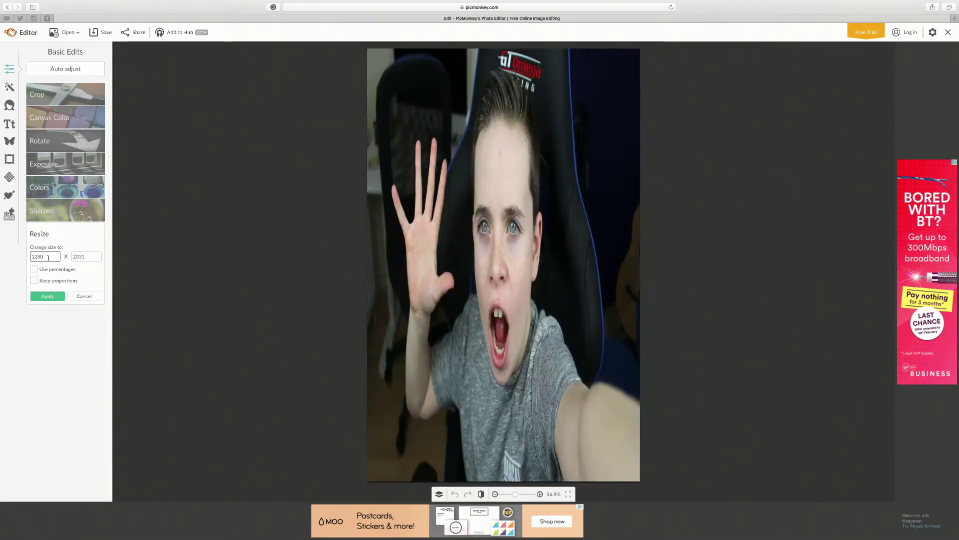
double_click(91, 256)
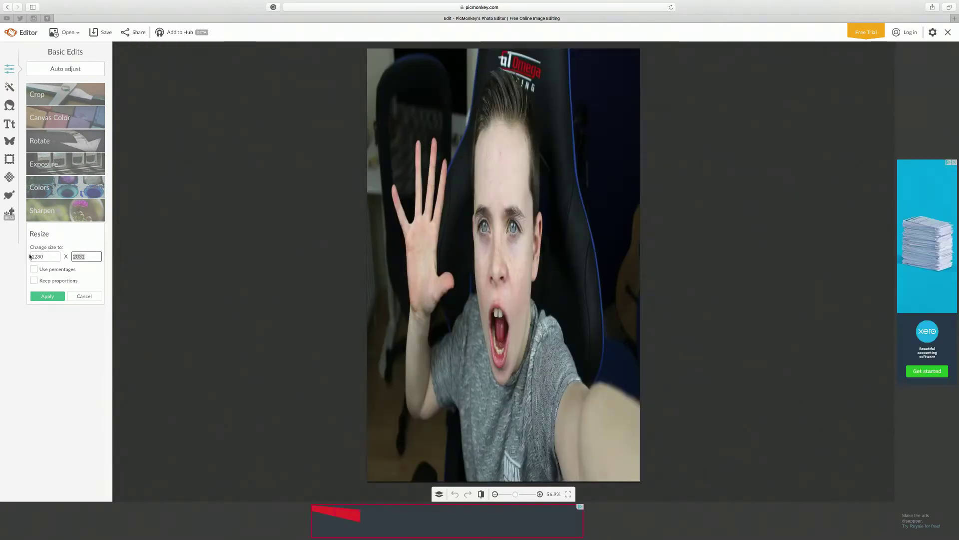
type("1")
key("BackSpace")
type("720")
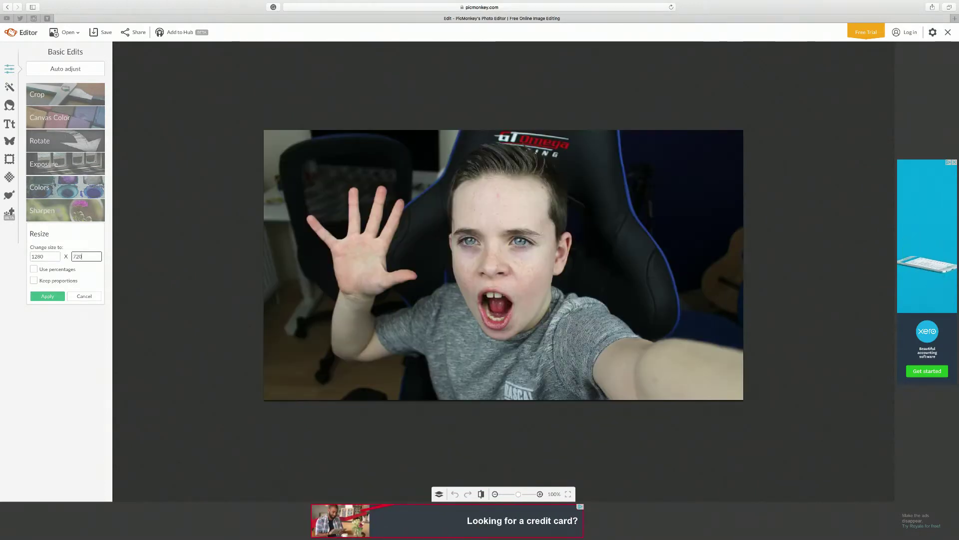
left_click(47, 296)
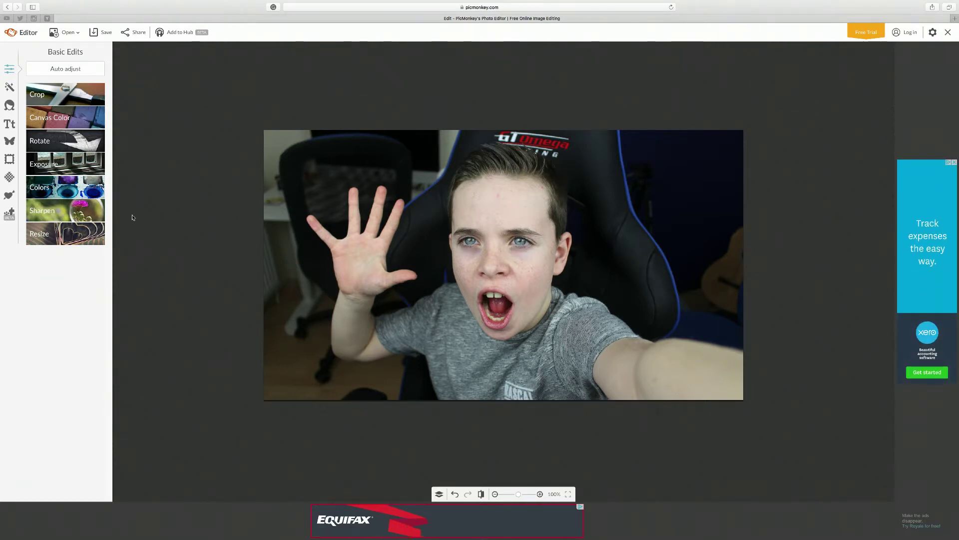
Try cropping, a pink canvas colour, slight straightening and flipping, cancelling each change.
left_click(70, 100)
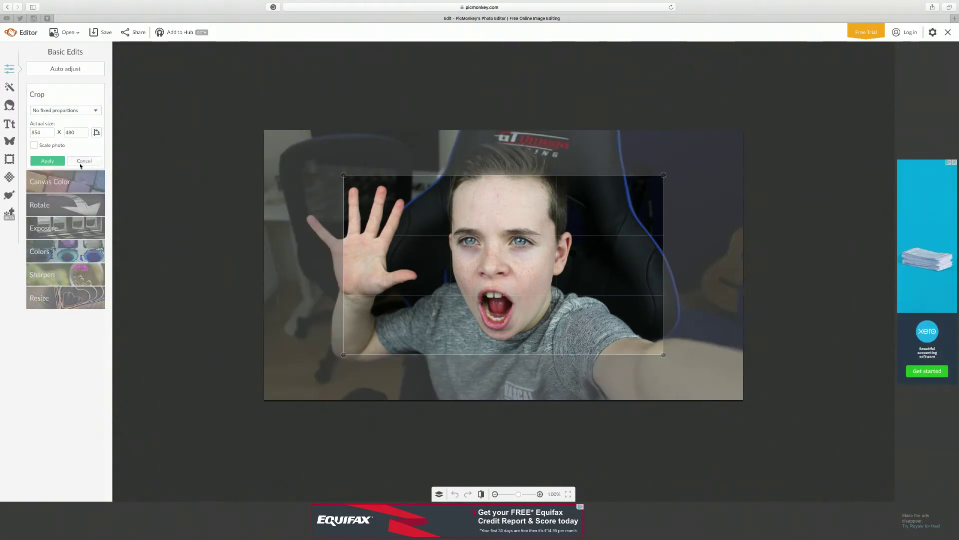
left_click(84, 160)
left_click(74, 125)
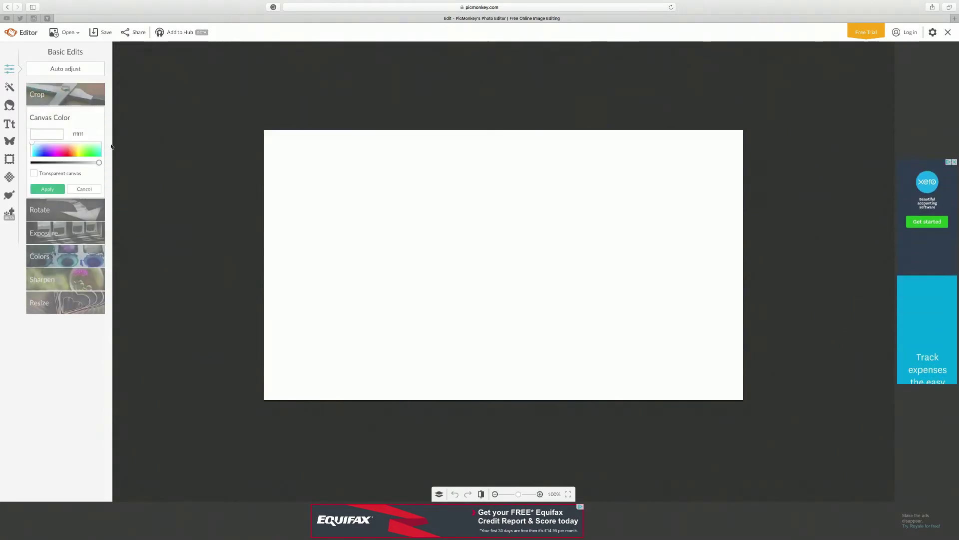
left_click(67, 147)
left_click(79, 188)
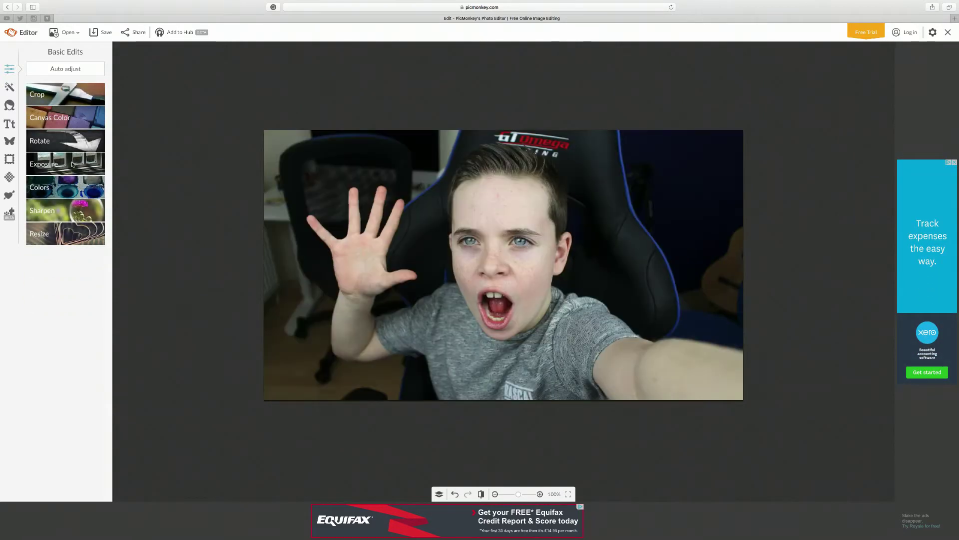
left_click(60, 141)
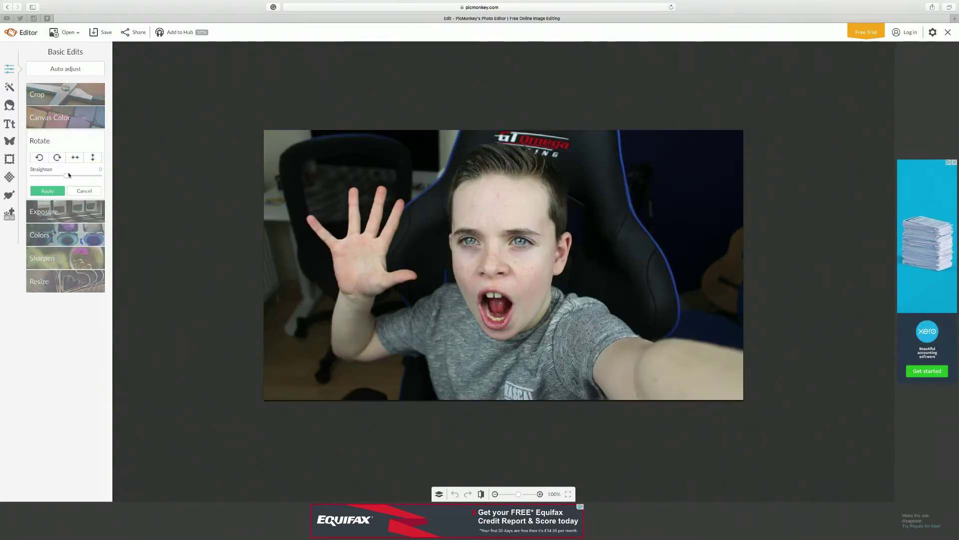
left_click_drag(67, 175, 69, 175)
left_click(79, 157)
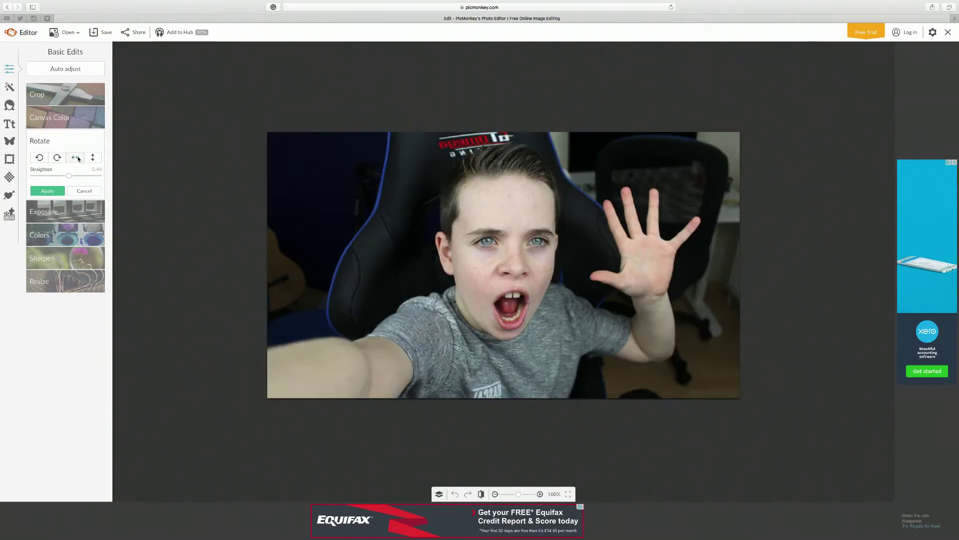
left_click(81, 157)
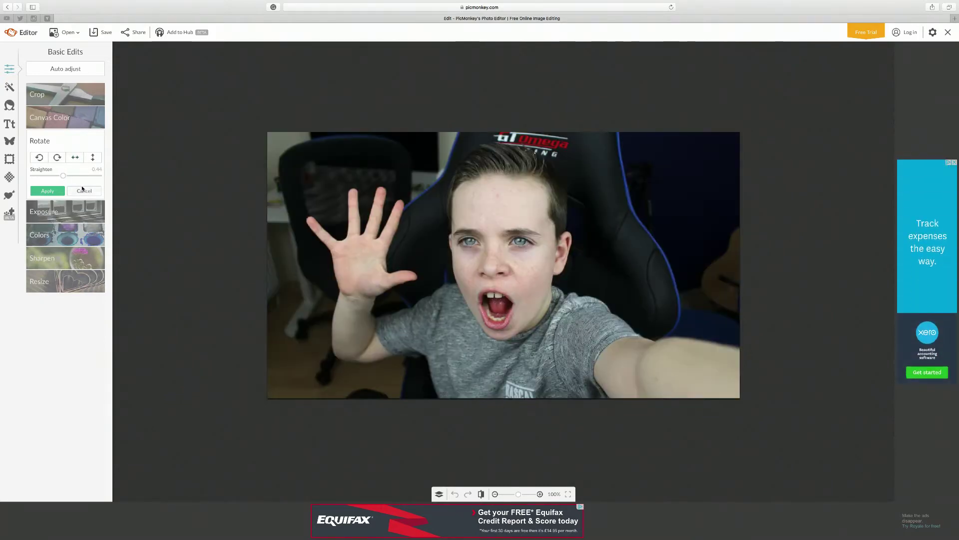
left_click(84, 191)
Try a slight exposure brightening and sharpening, cancelling both.
left_click(64, 163)
left_click_drag(66, 200, 66, 216)
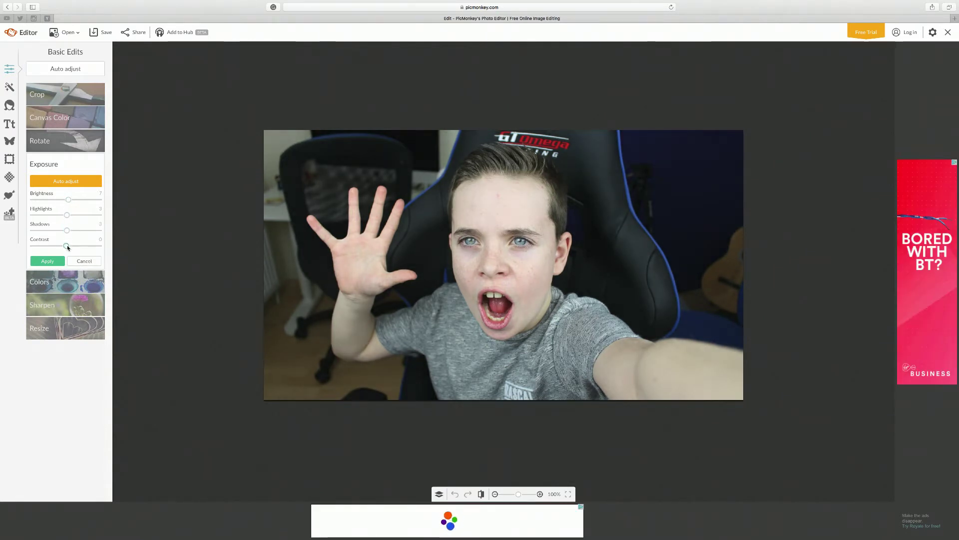
left_click(83, 261)
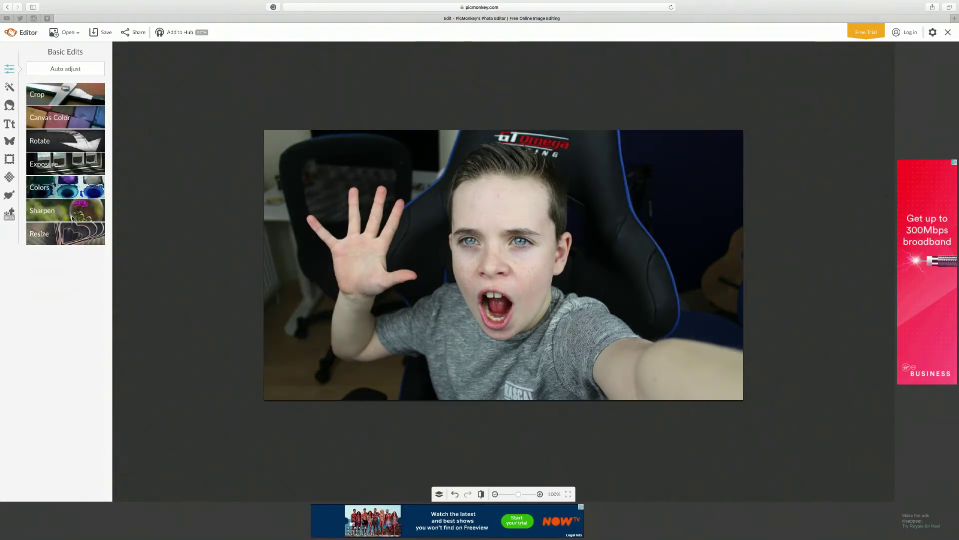
left_click(72, 217)
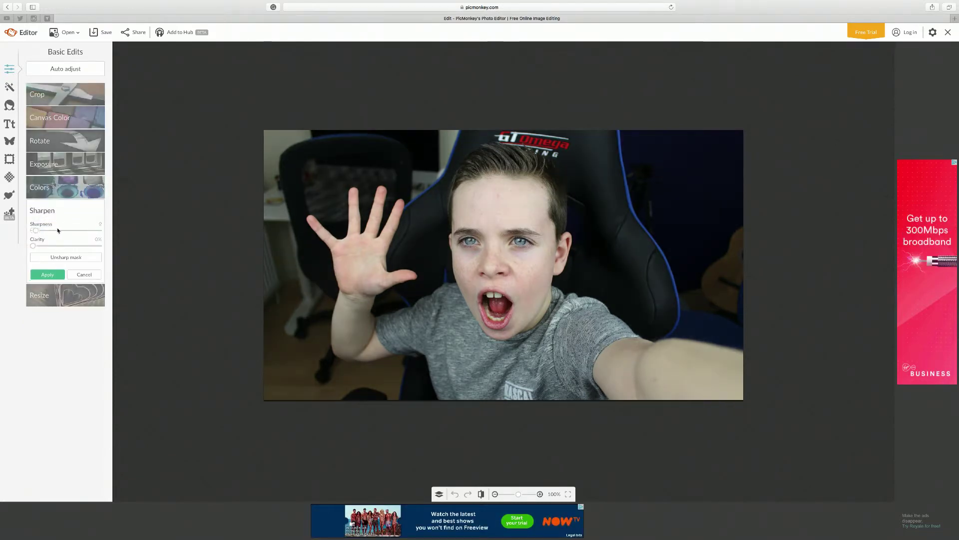
left_click(84, 274)
left_click(9, 87)
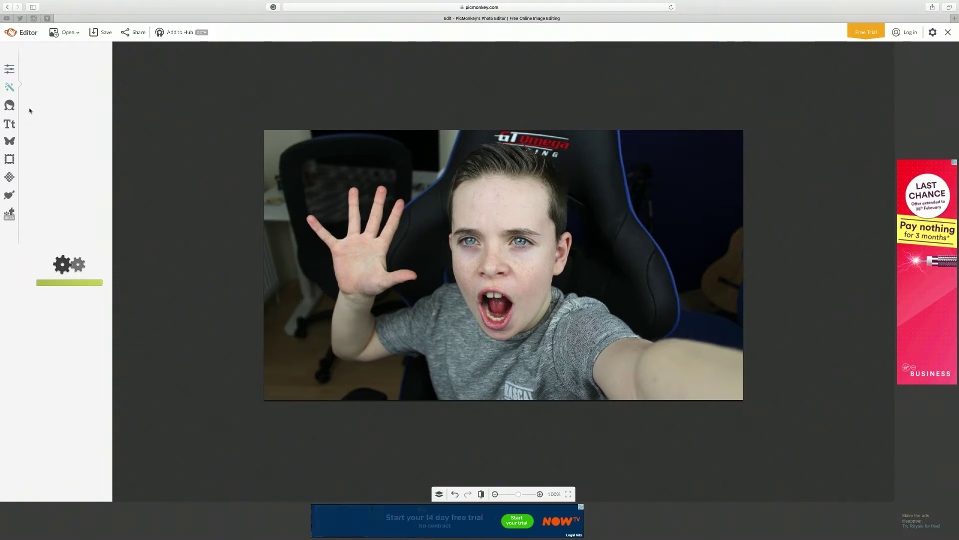
Preview the Orton effect at 46% bloom and Dark Edges at size 64, cancelling both.
left_click(65, 108)
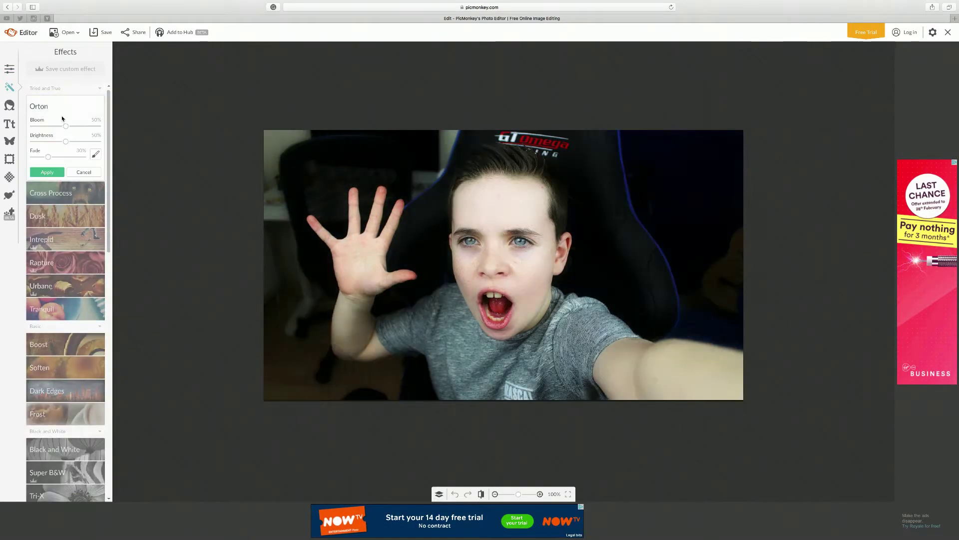
left_click_drag(67, 129, 64, 128)
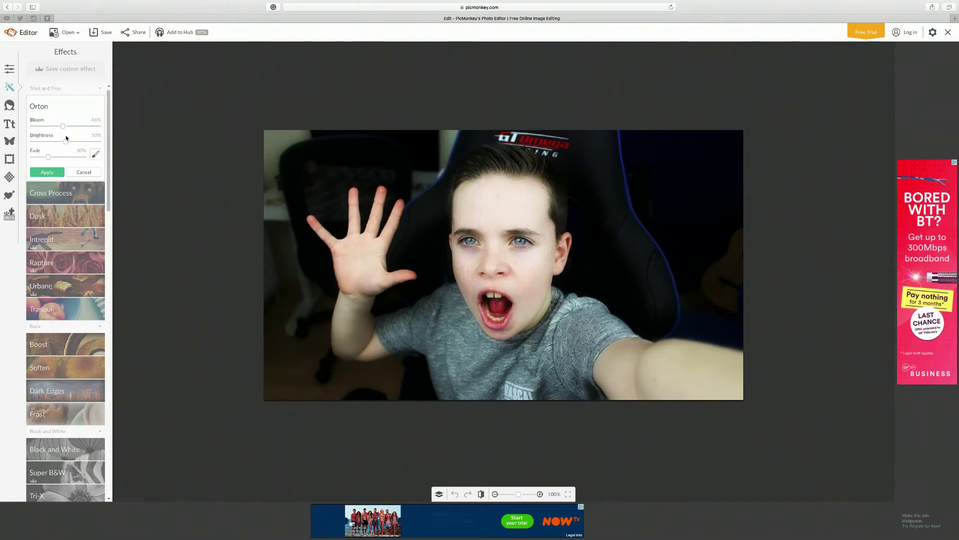
left_click(84, 173)
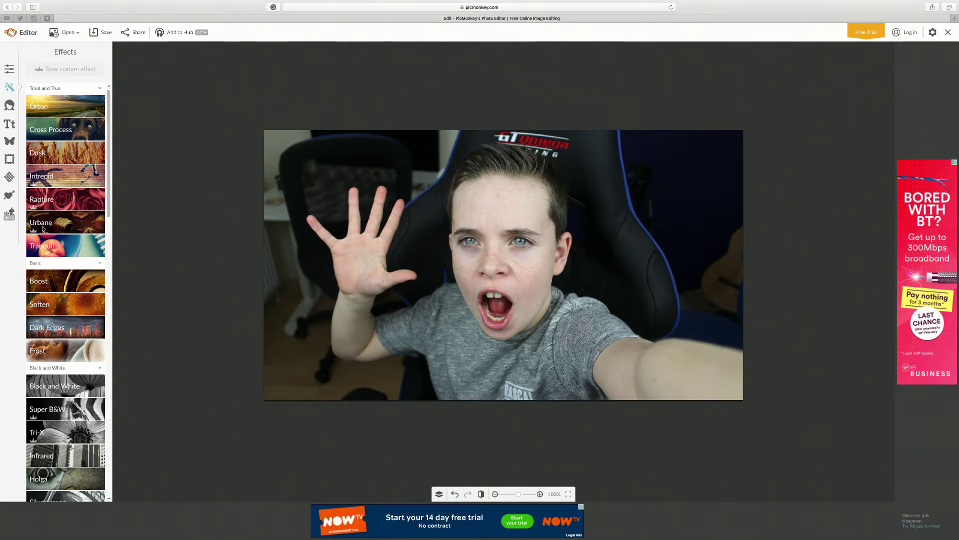
left_click(48, 328)
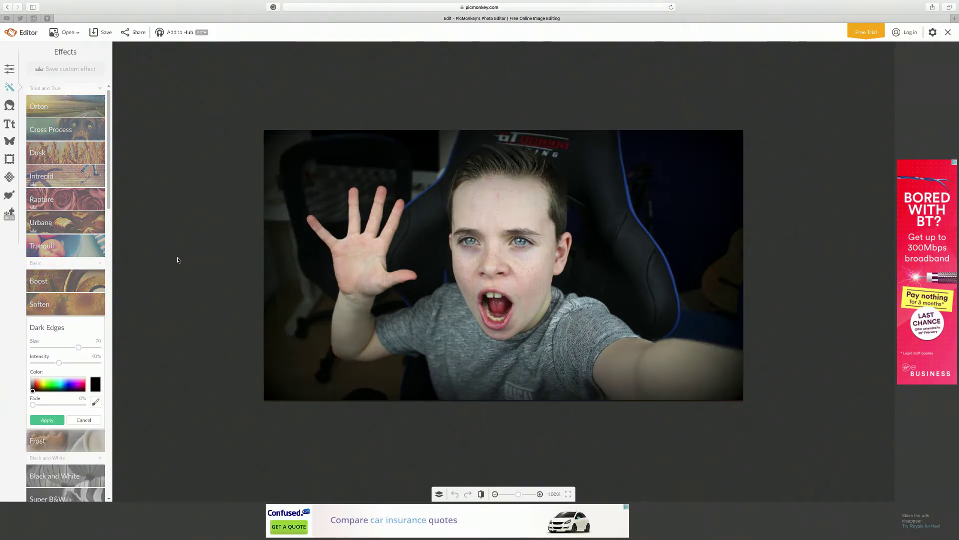
left_click_drag(78, 347, 75, 347)
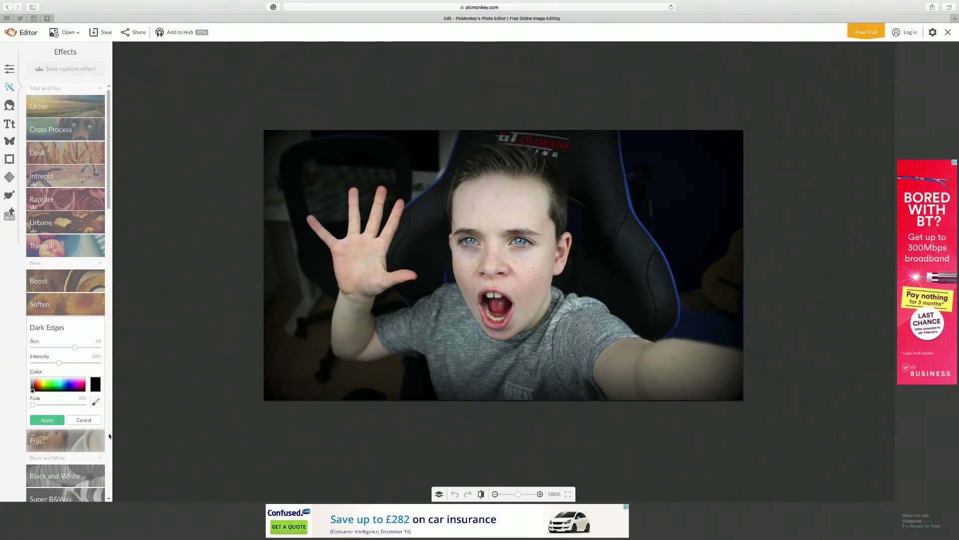
left_click(84, 419)
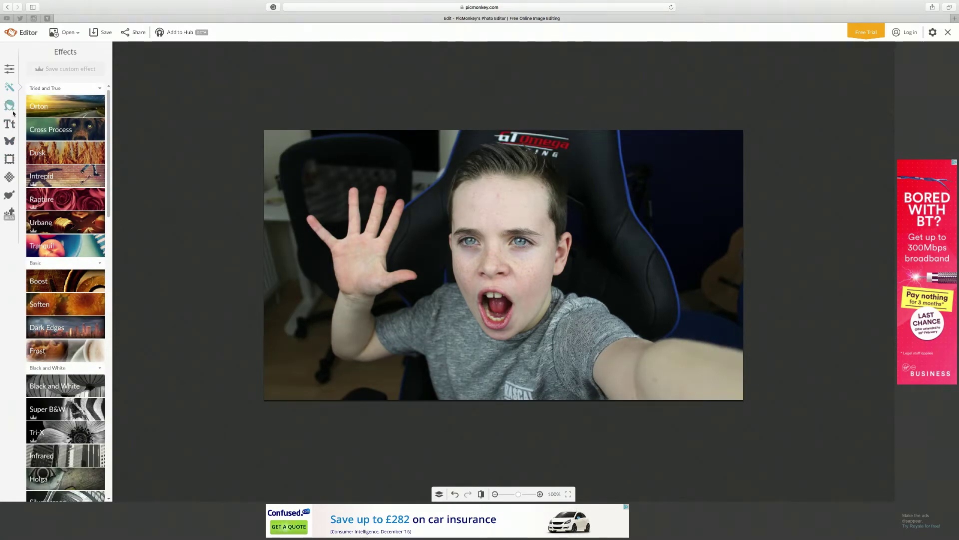
Preview the Blush Boost touch-up and cancel it.
left_click(10, 106)
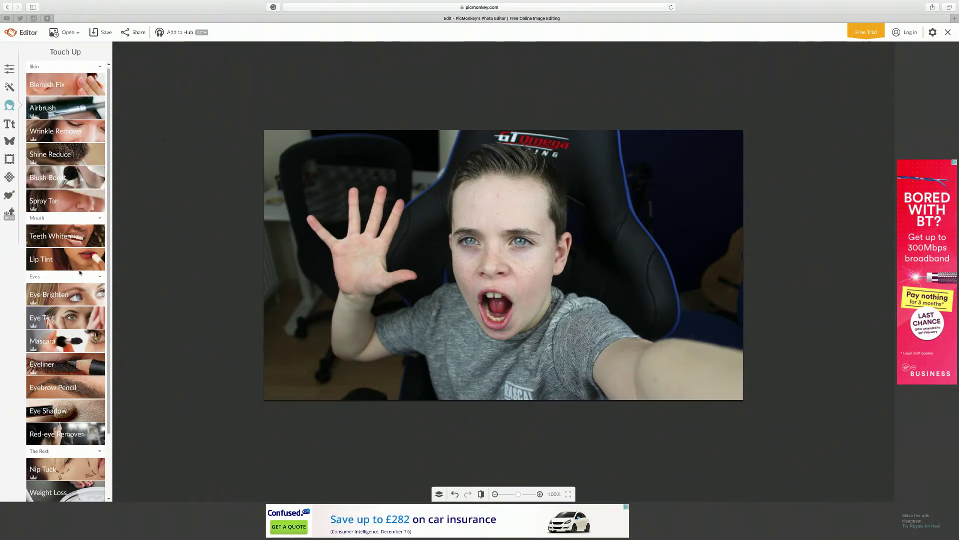
left_click(62, 179)
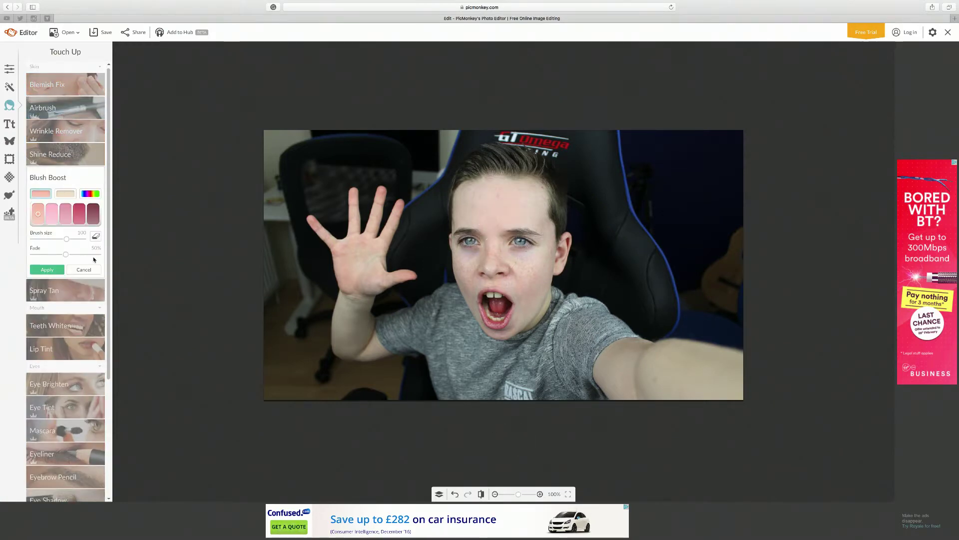
left_click(84, 269)
left_click(9, 124)
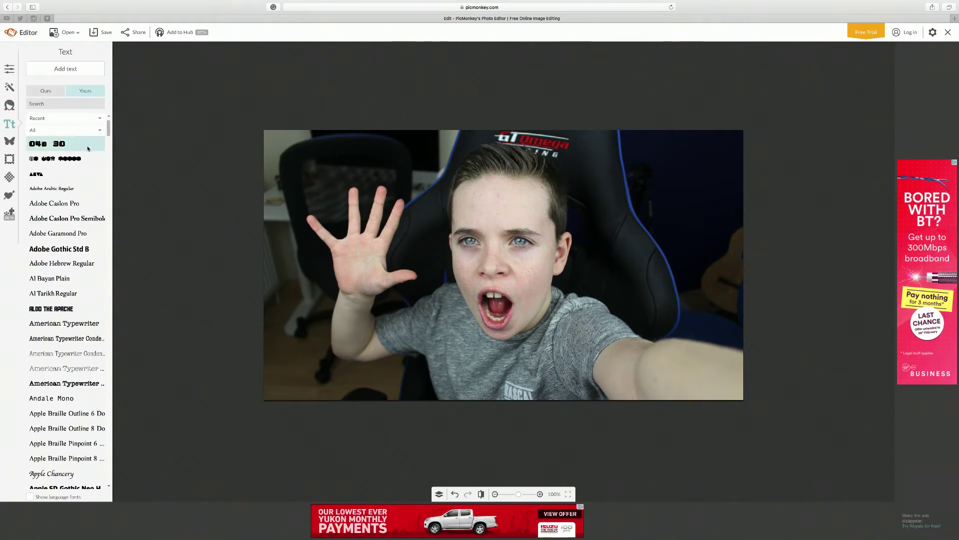
Add a text box with the caption 'top 5 thumbnails' on the photo.
left_click(50, 93)
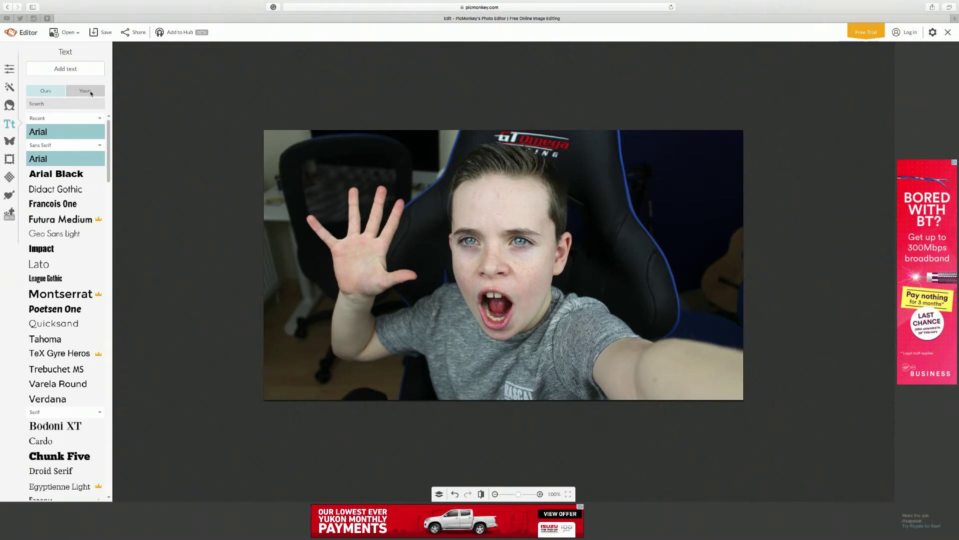
left_click(91, 92)
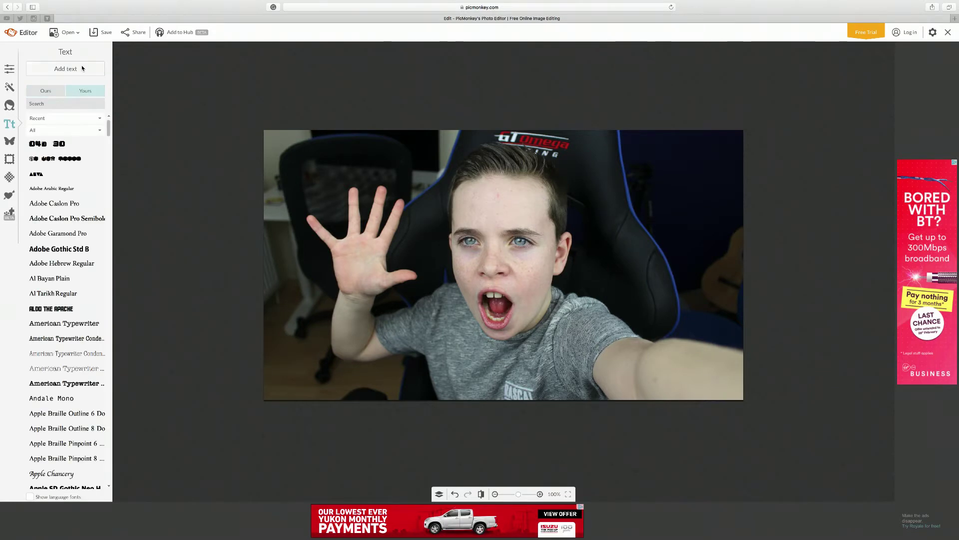
left_click(83, 69)
left_click(512, 261)
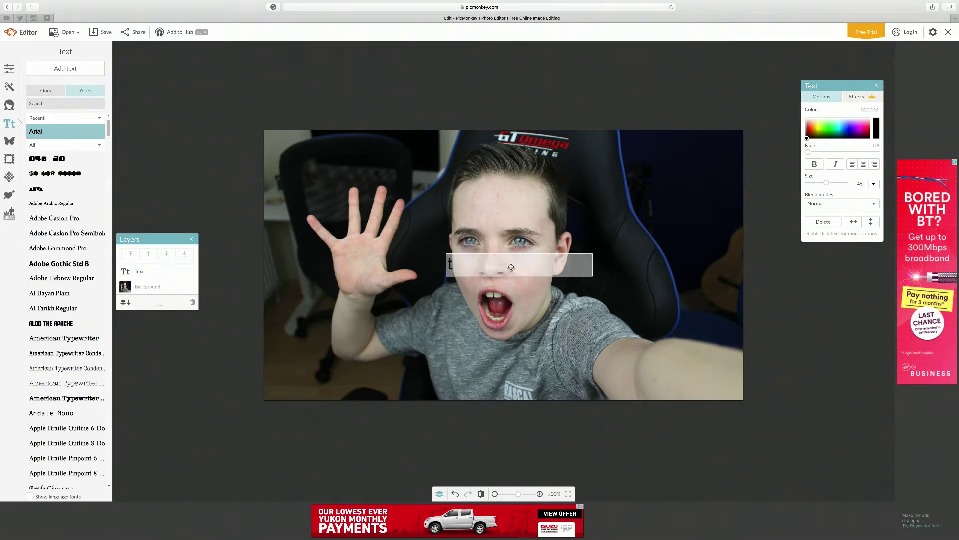
type("top 5 thumbnails")
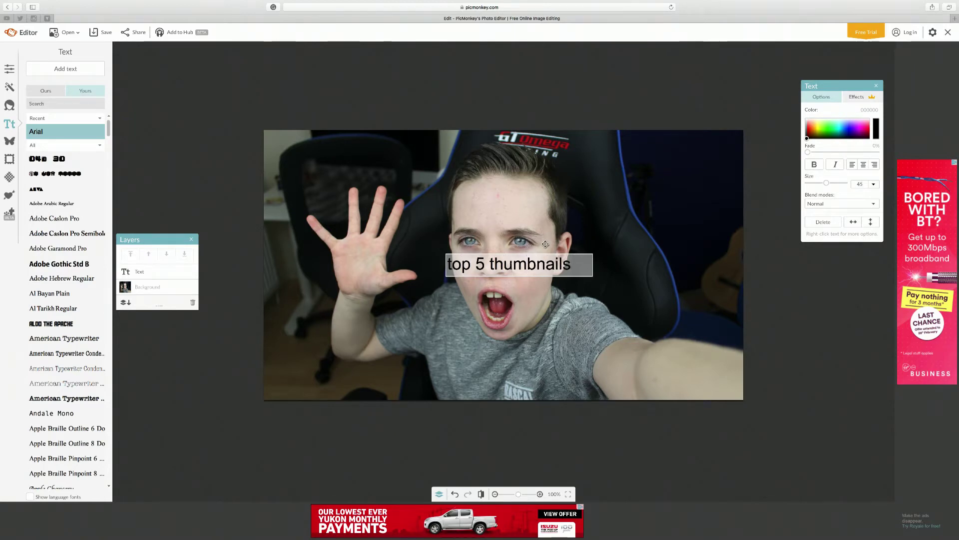
left_click_drag(574, 265, 456, 268)
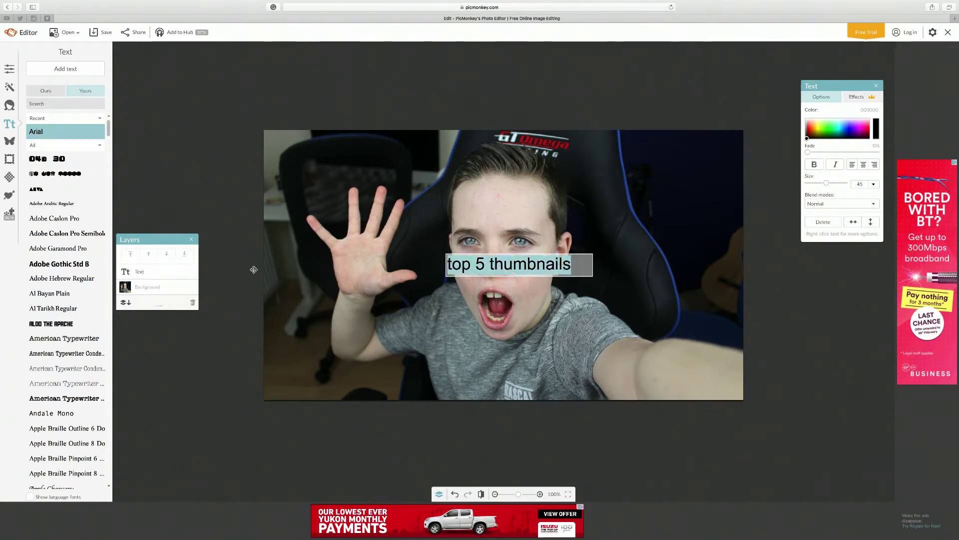
left_click(131, 272)
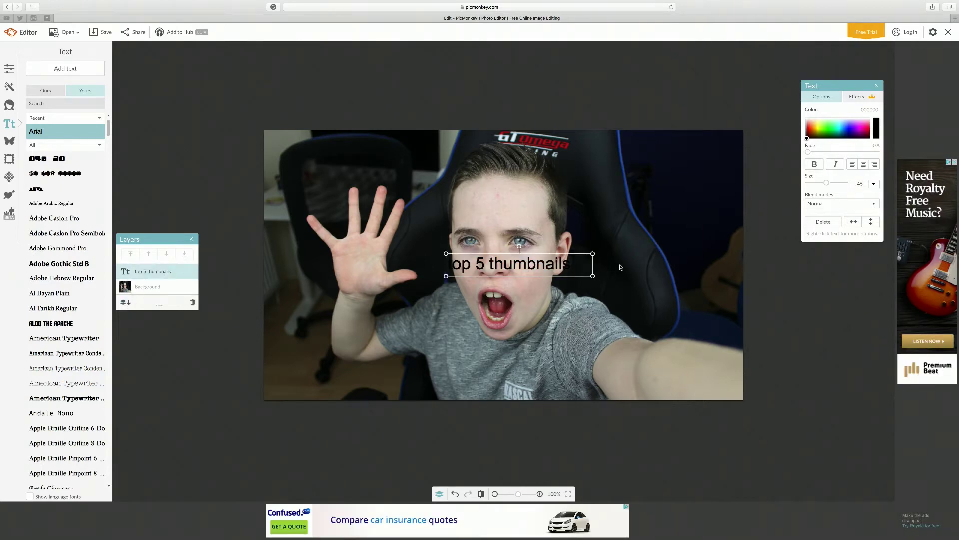
Widen the caption and style it near-white, bold, size 28, in the 04b 30 font.
left_click_drag(592, 276, 643, 276)
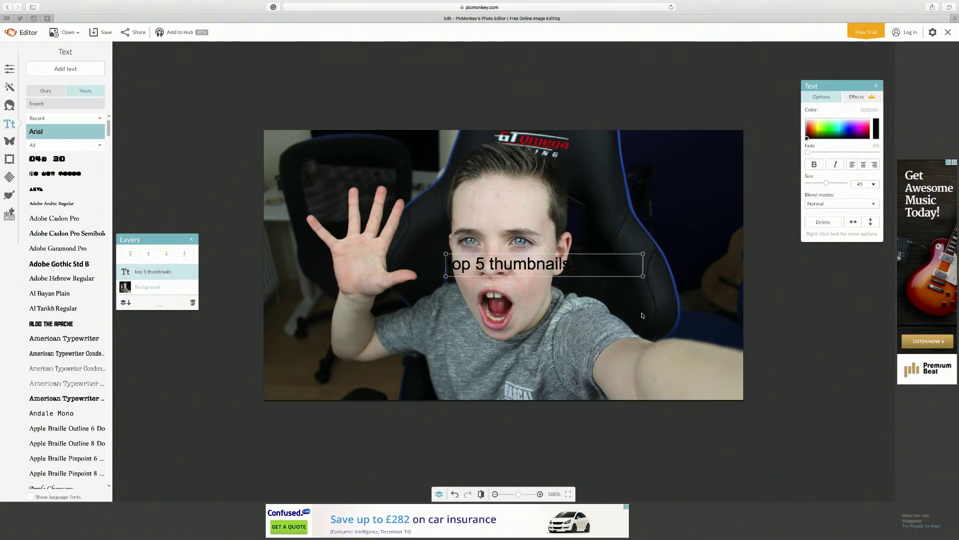
double_click(583, 267)
left_click(826, 120)
left_click(814, 164)
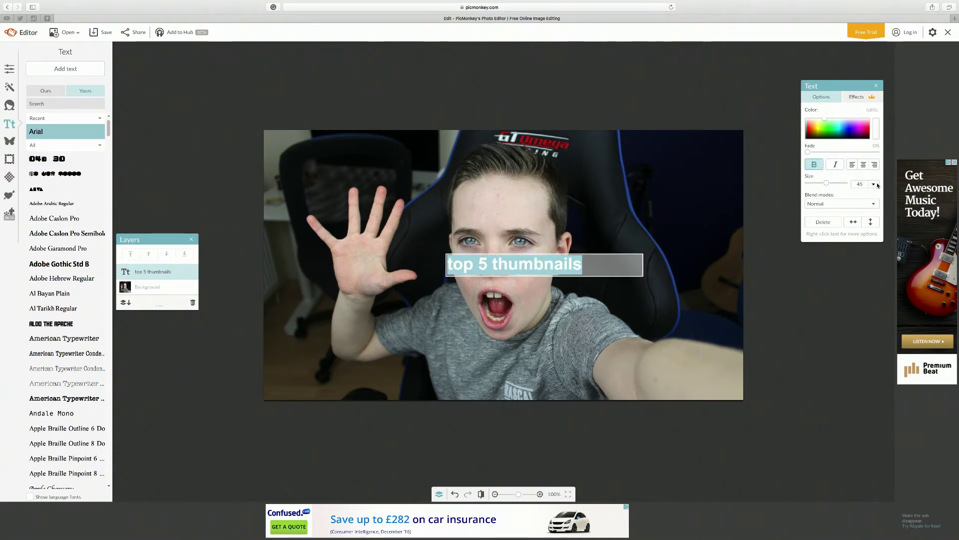
left_click_drag(826, 183, 836, 184)
left_click(47, 159)
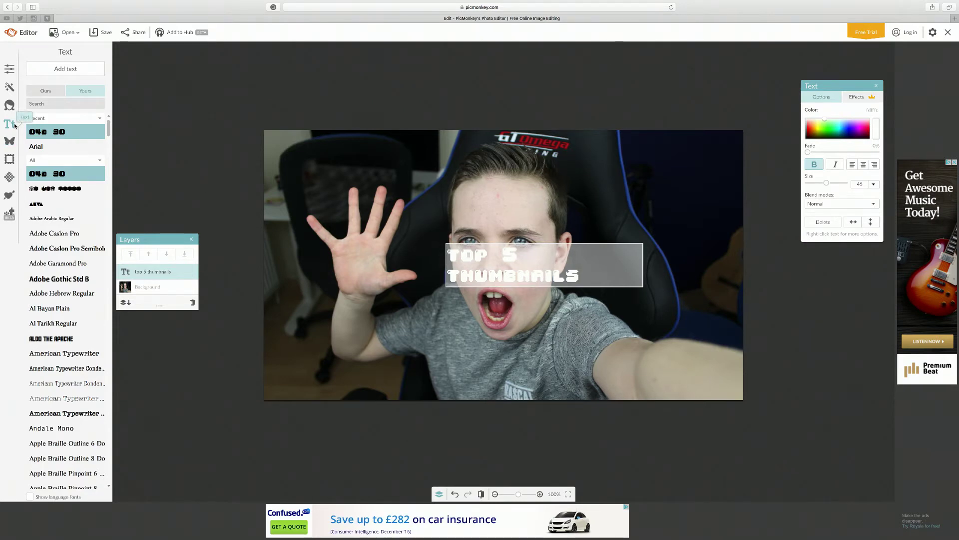
left_click(12, 141)
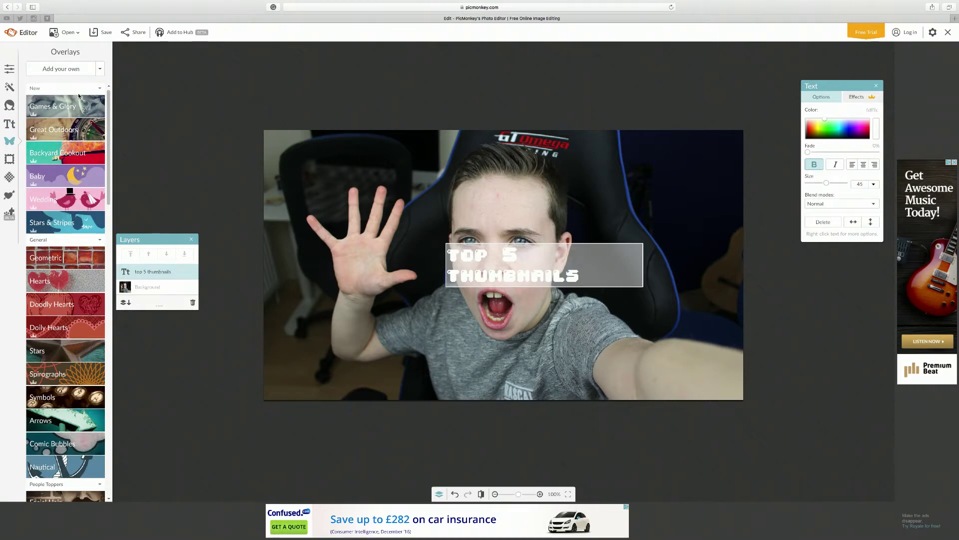
Add a red Doodly heart enlarged over the boy's hand; skip the premium doily heart.
left_click(84, 305)
left_click(75, 325)
left_click_drag(540, 258, 375, 227)
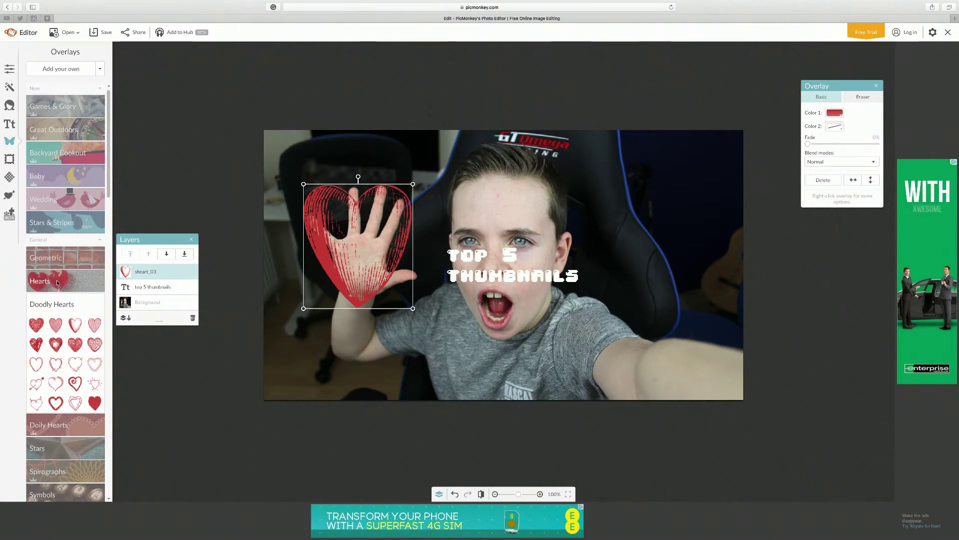
left_click(76, 421)
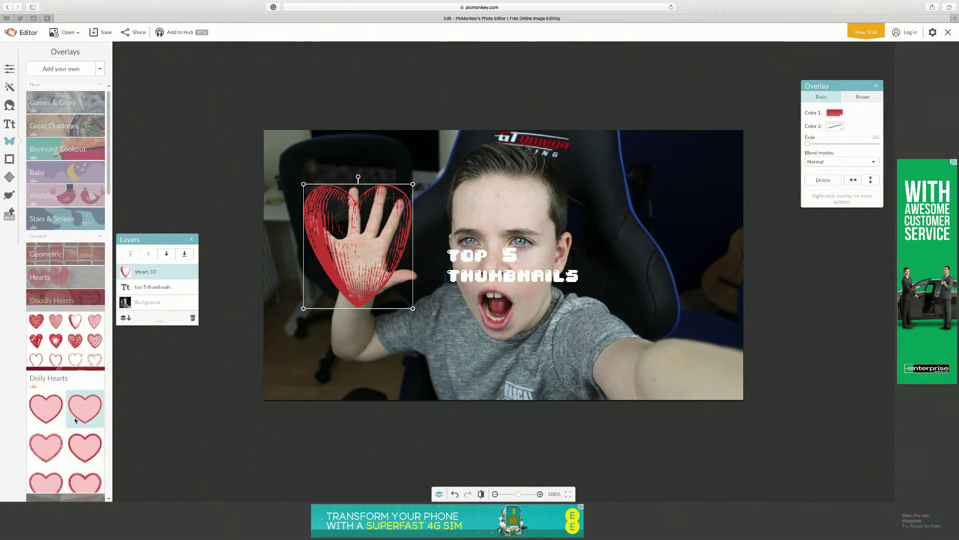
left_click(44, 282)
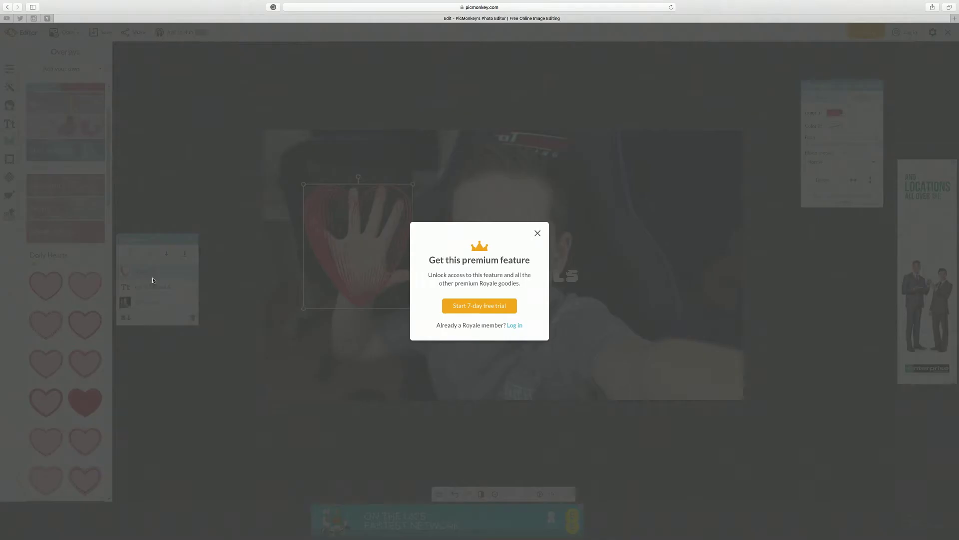
left_click(593, 308)
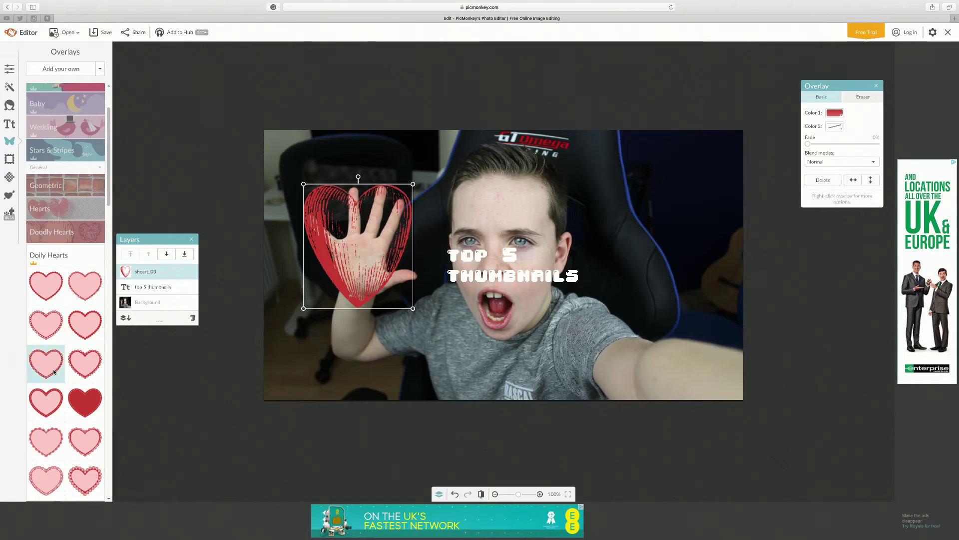
left_click(49, 256)
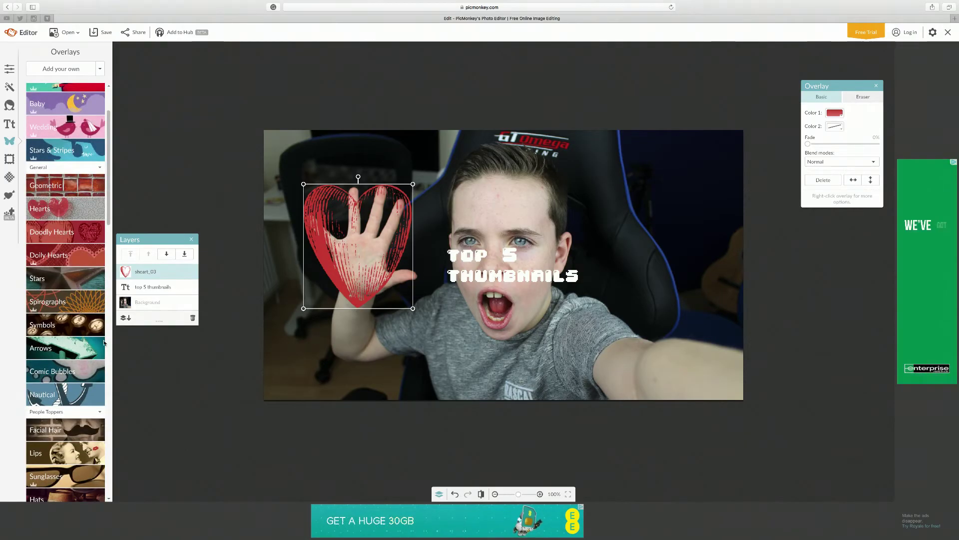
Add a black arrow flipped to point left near the top-right, then preview a circle frame.
left_click(42, 348)
left_click(37, 382)
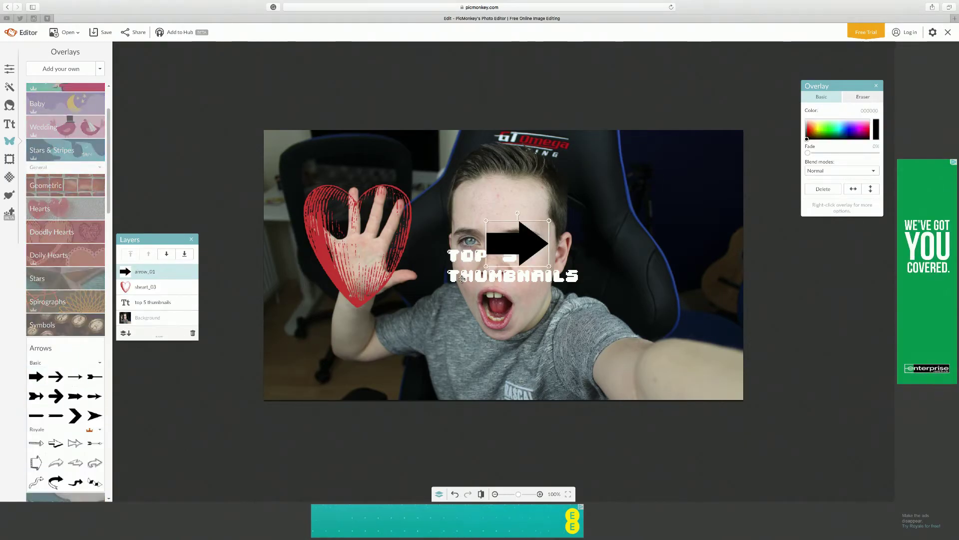
left_click_drag(511, 245, 665, 170)
left_click(853, 189)
left_click(10, 159)
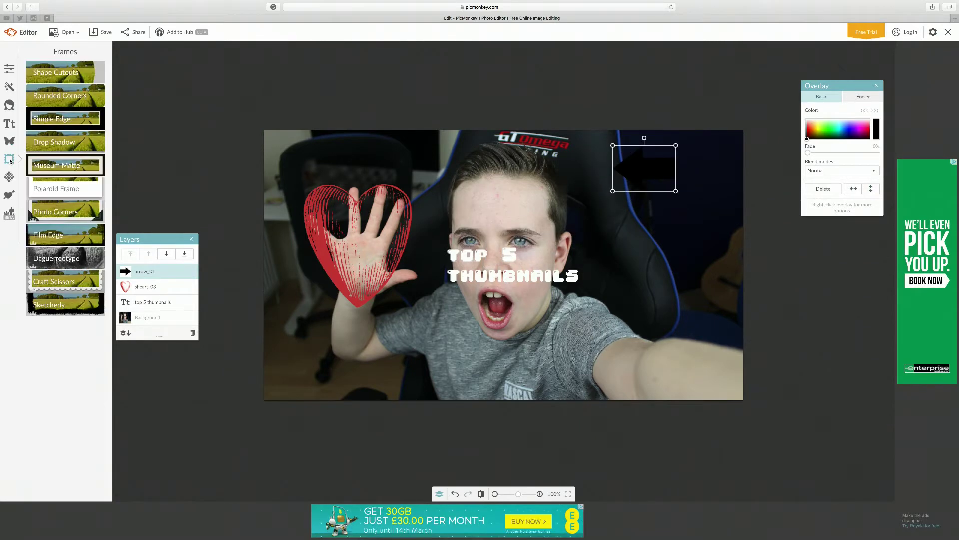
left_click(75, 74)
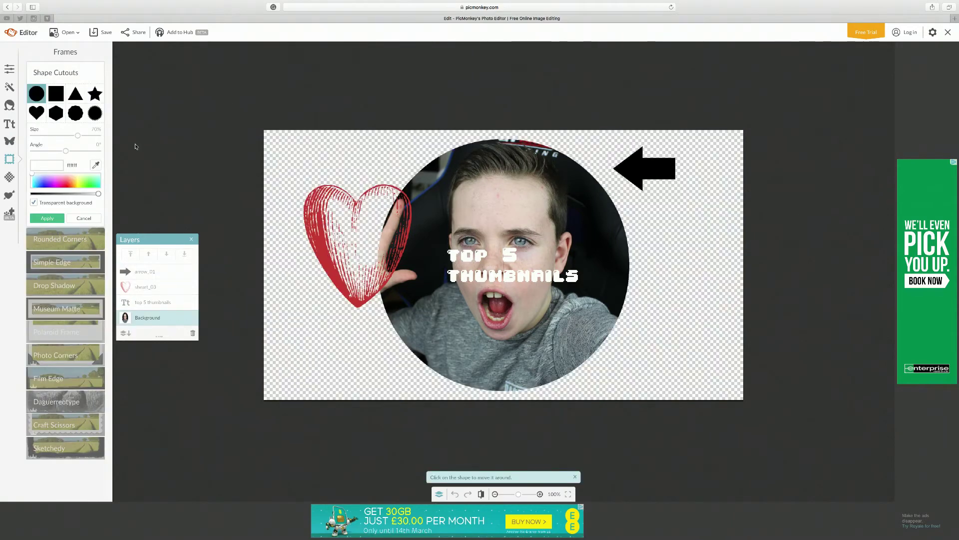
left_click(74, 114)
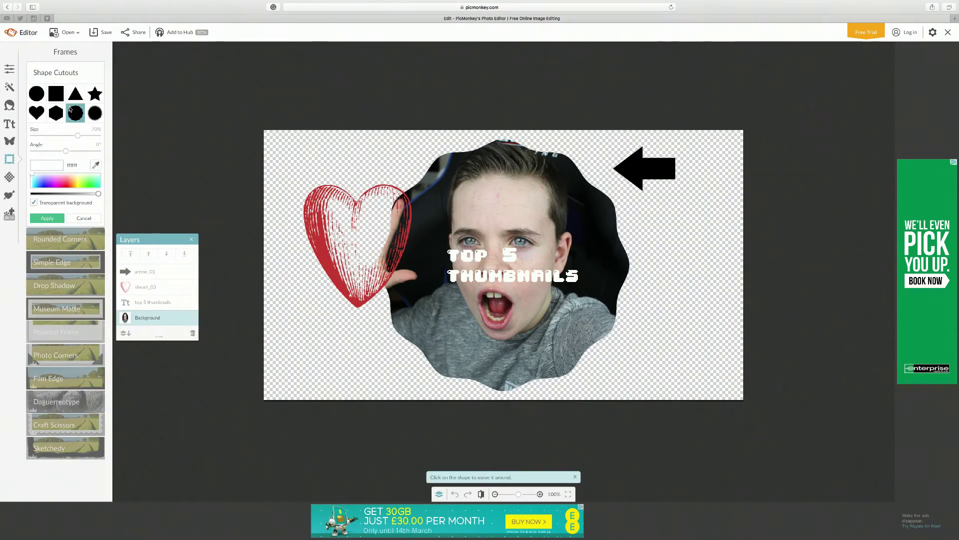
left_click(56, 111)
left_click(39, 113)
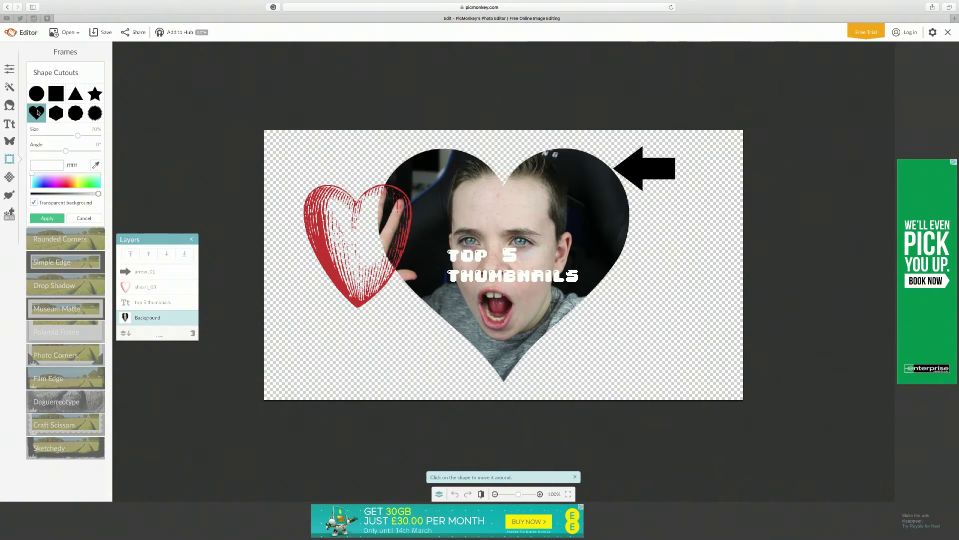
left_click(84, 218)
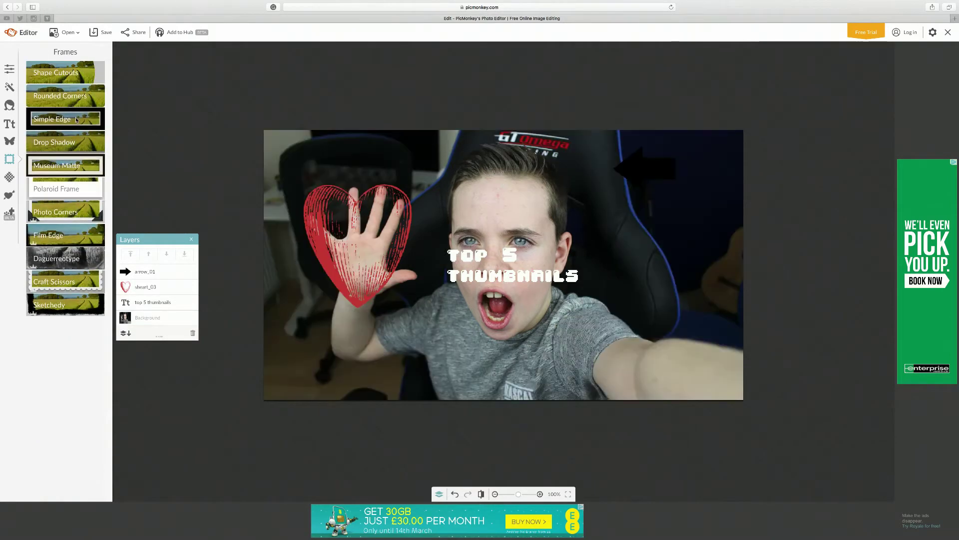
left_click(84, 119)
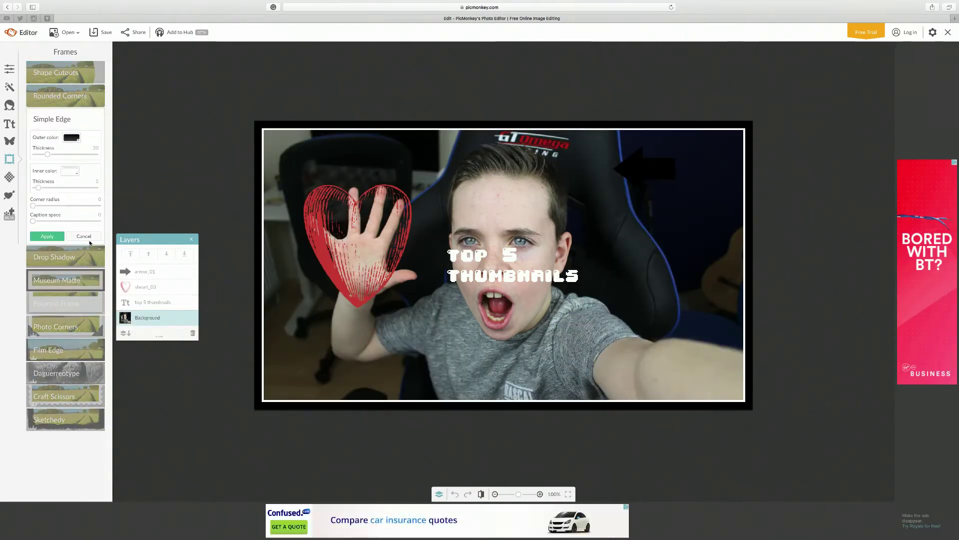
left_click(47, 236)
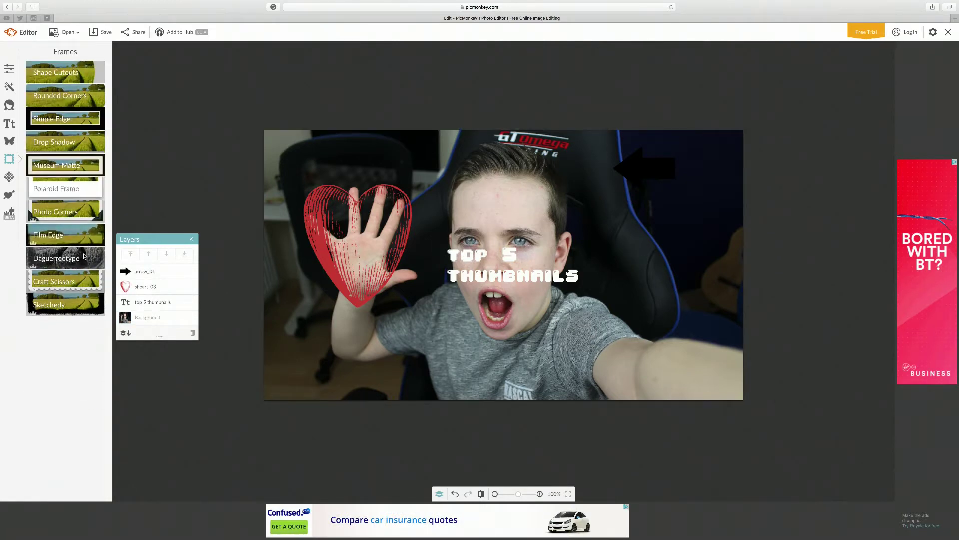
Preview the Space, Burst, Water and Metal textures, discarding them all.
left_click(10, 177)
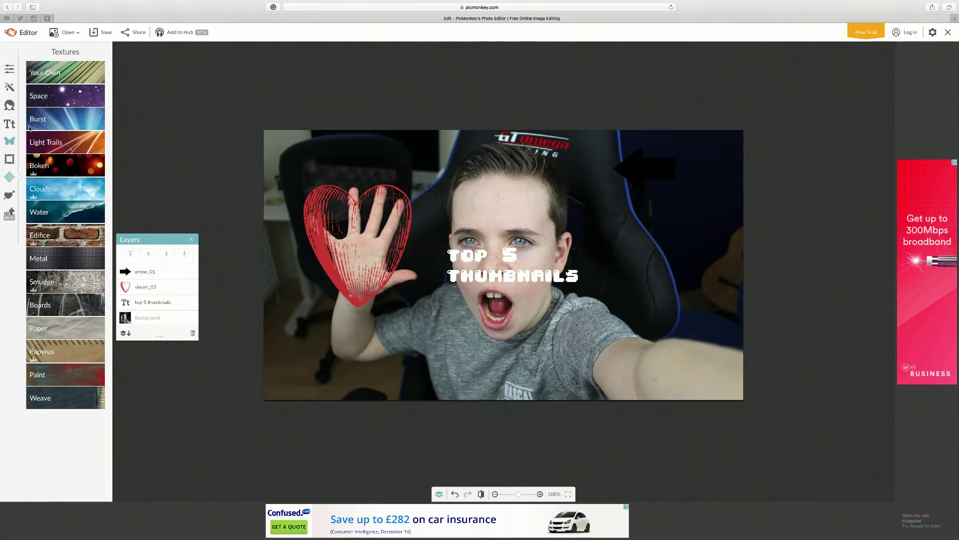
left_click(91, 101)
left_click(99, 238)
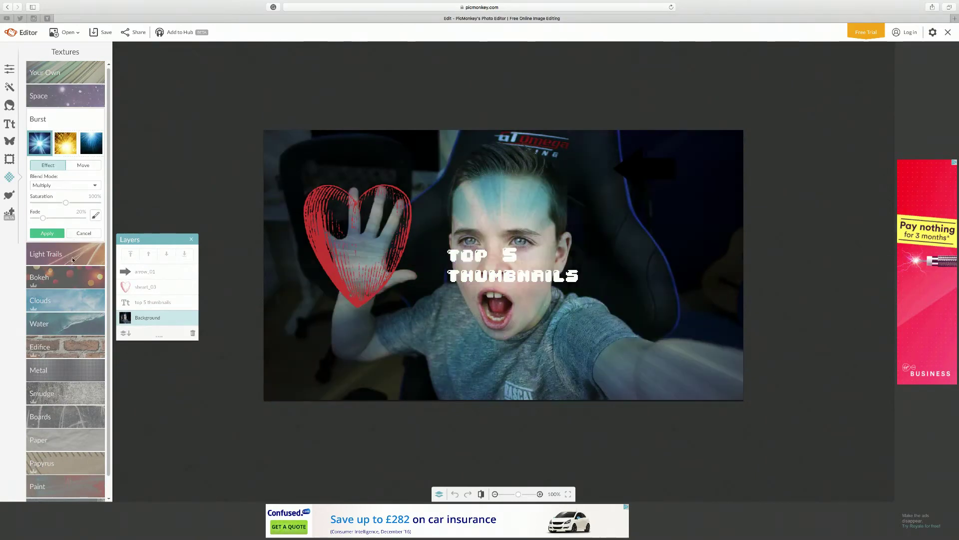
left_click(92, 324)
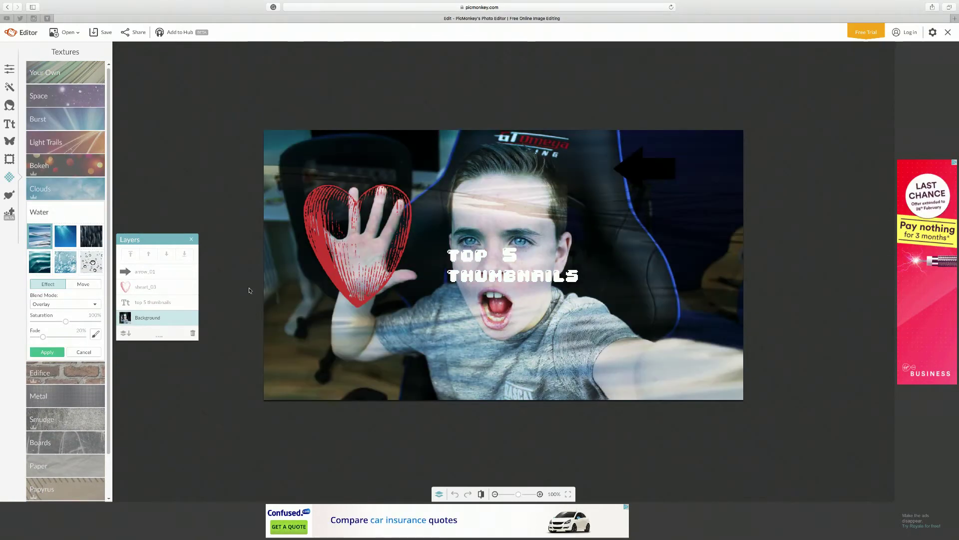
left_click(83, 352)
left_click(92, 266)
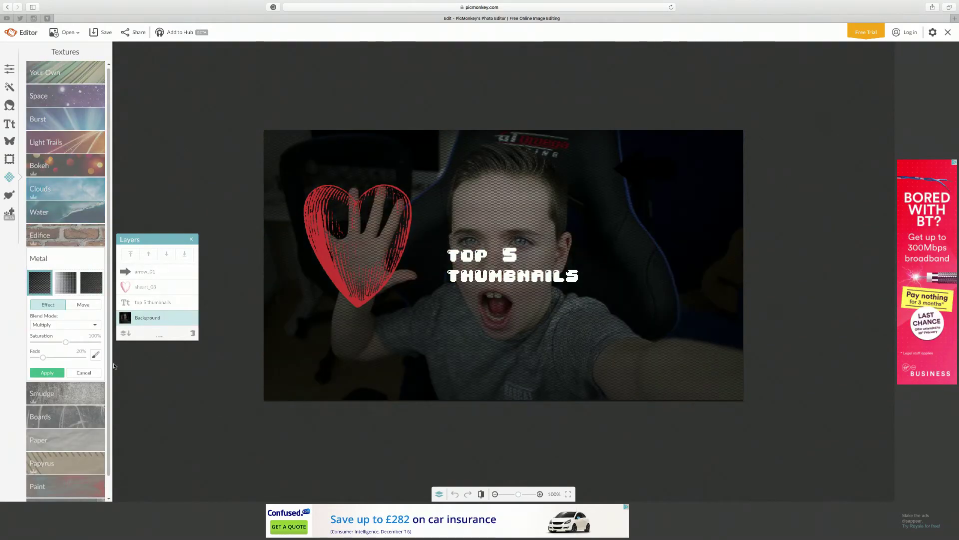
left_click(84, 372)
left_click(9, 194)
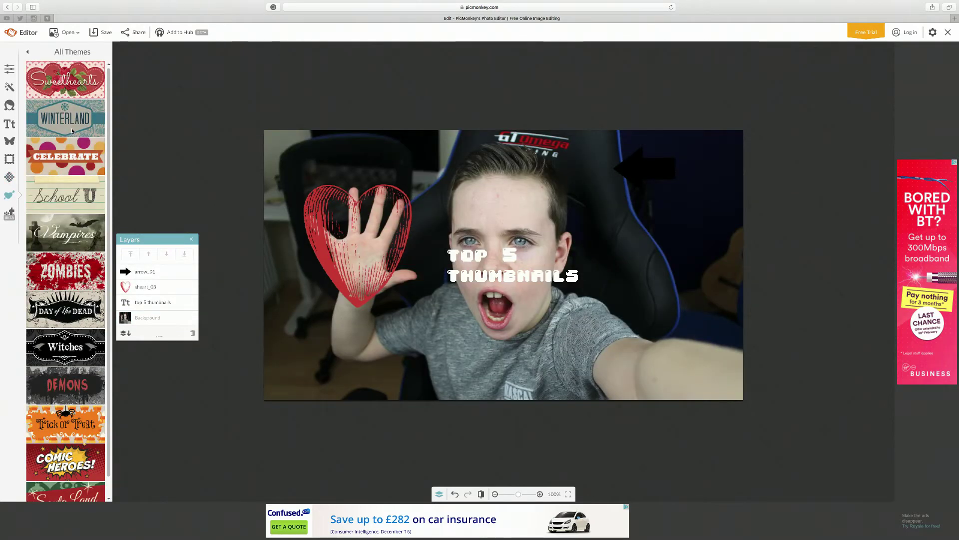
Preview Winterland's Snowfall effect, hide the layers list, and discard the snowfall.
left_click(71, 131)
left_click(72, 127)
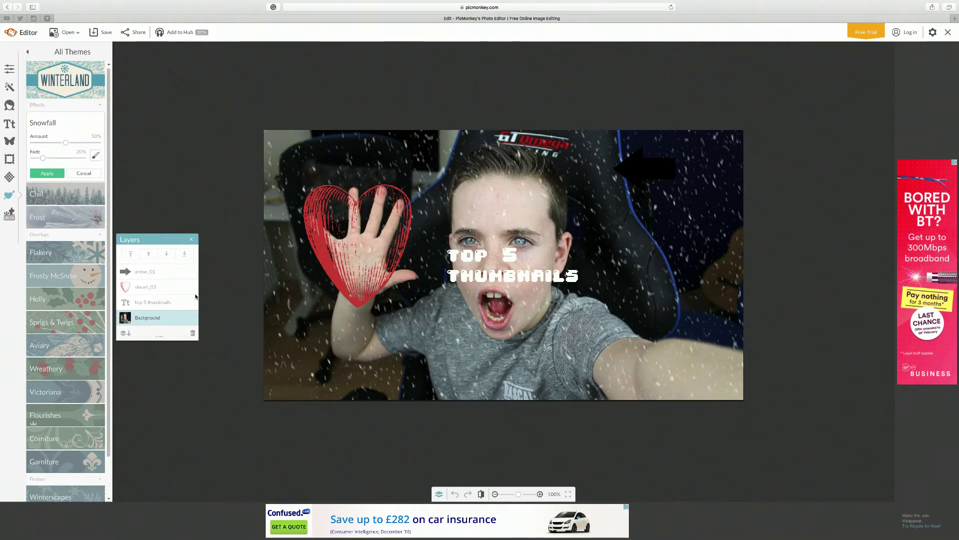
left_click(191, 239)
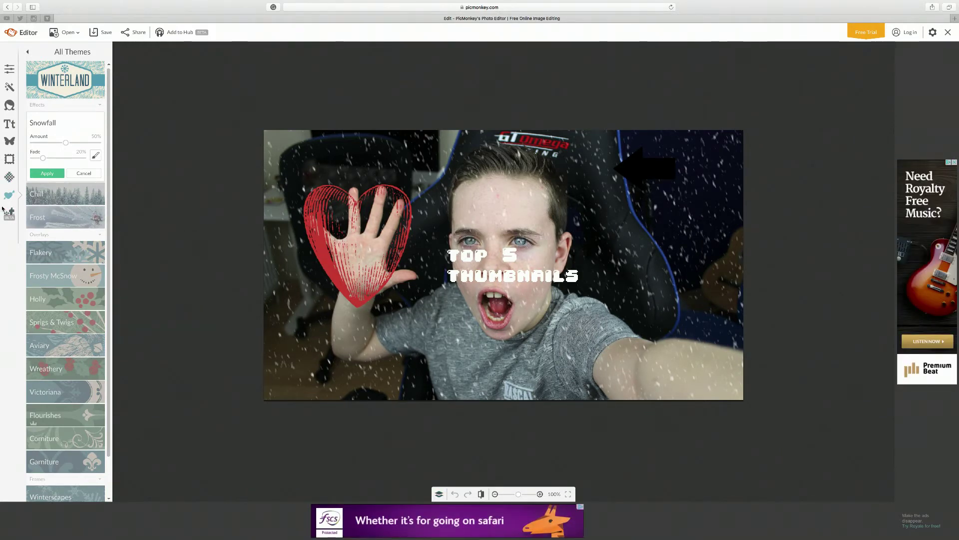
left_click(148, 228)
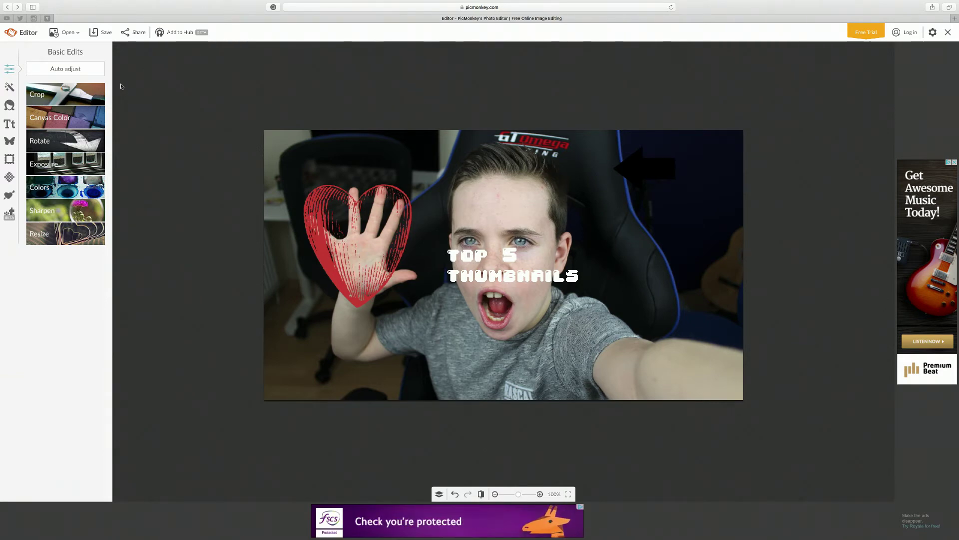
Start saving, sign up with an email address, and enter a nickname to finish.
left_click(105, 35)
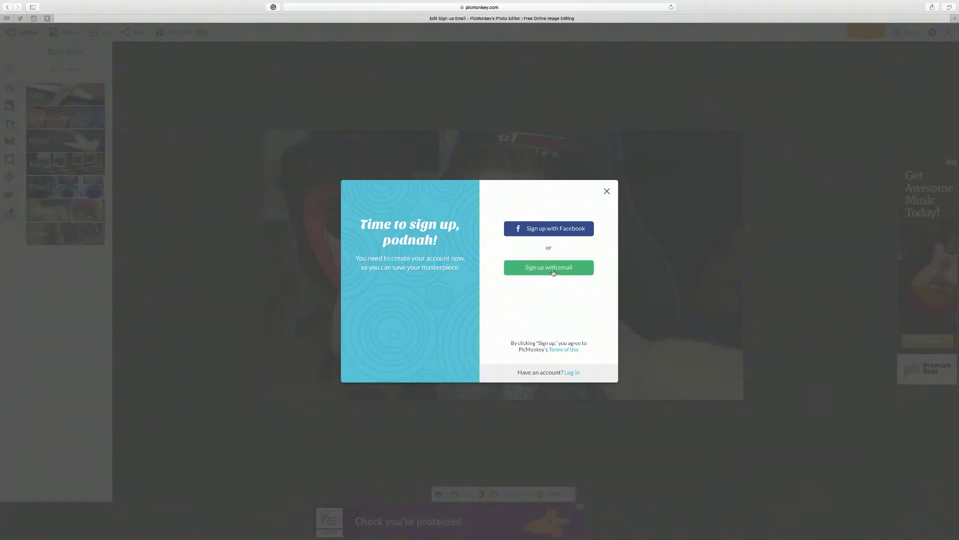
left_click(552, 268)
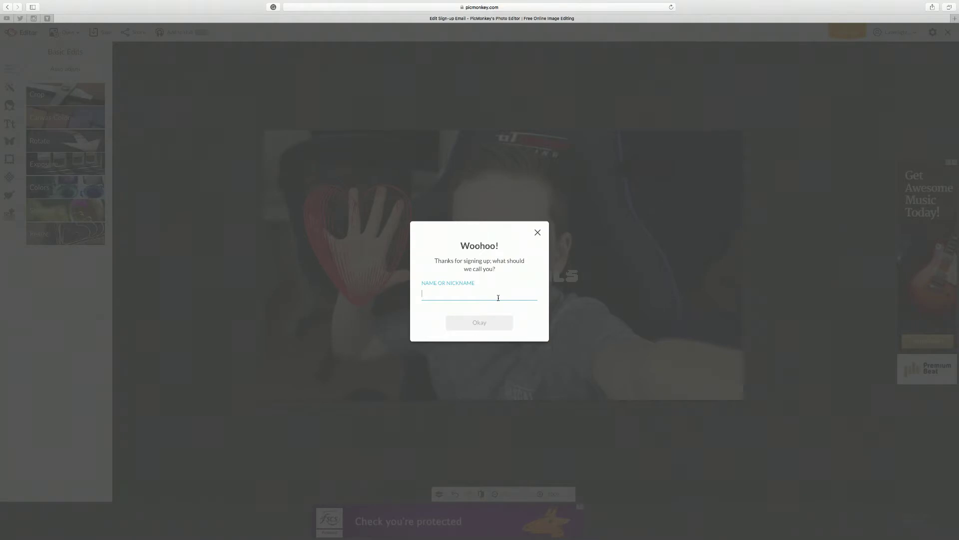
type("Laser light")
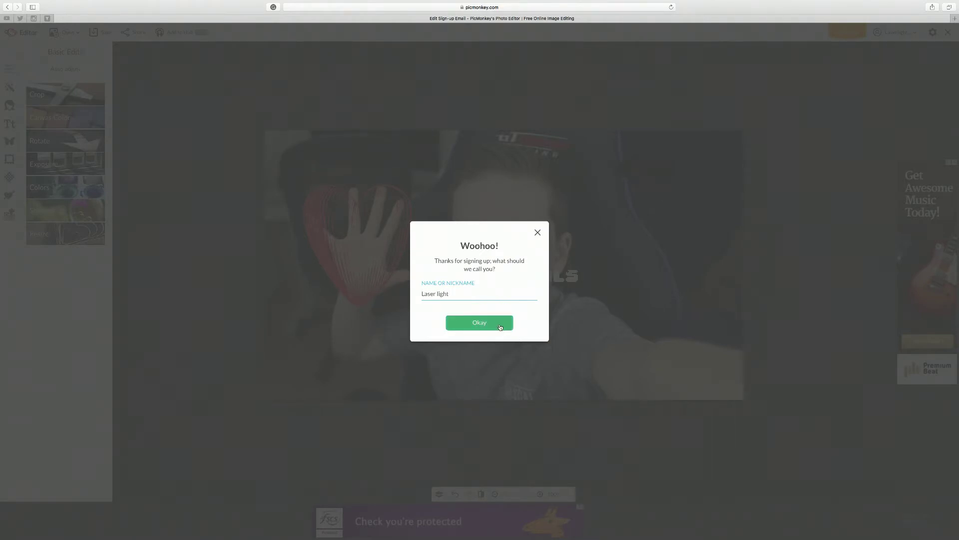
left_click(499, 326)
key("super+s")
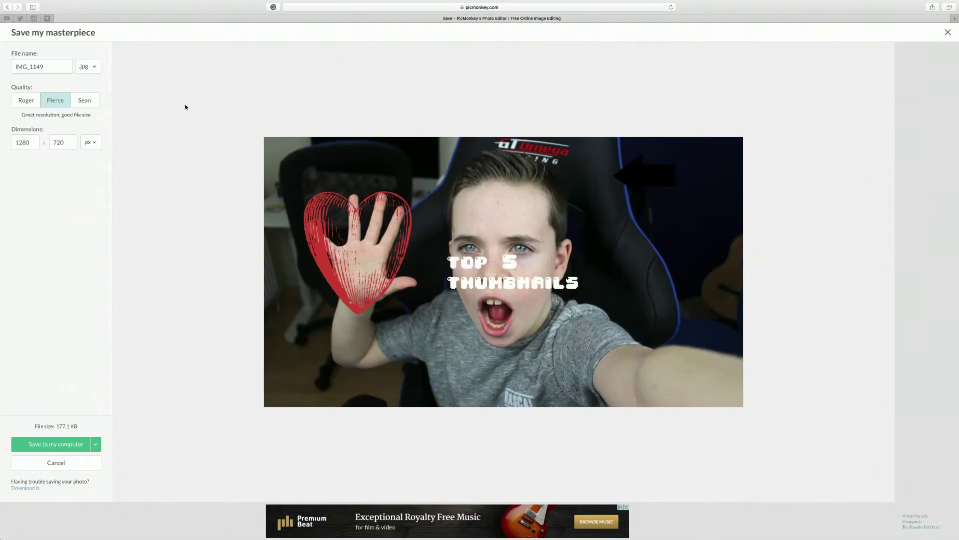
Save IMG_1149 to the computer as a JPG at the highest (Sean) quality.
left_click_drag(65, 66, 4, 62)
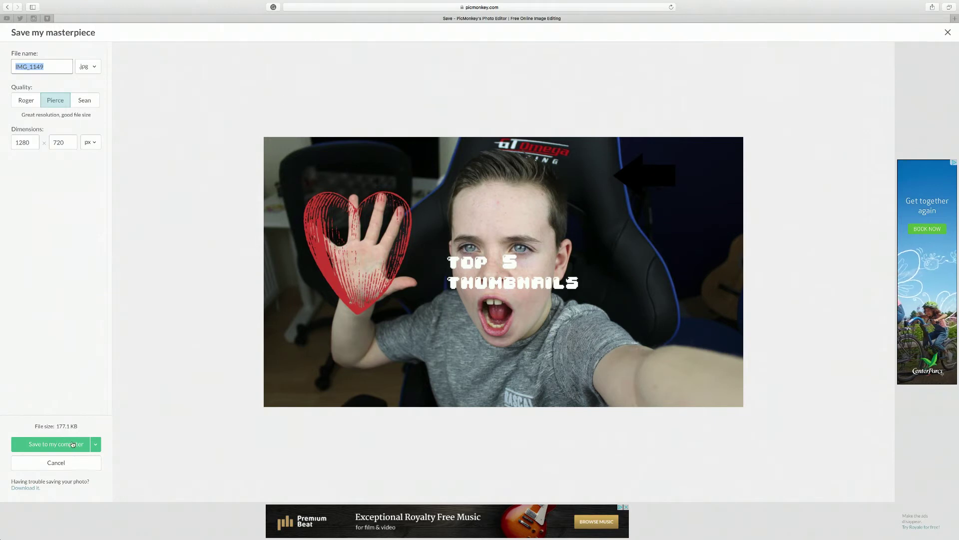
left_click(83, 102)
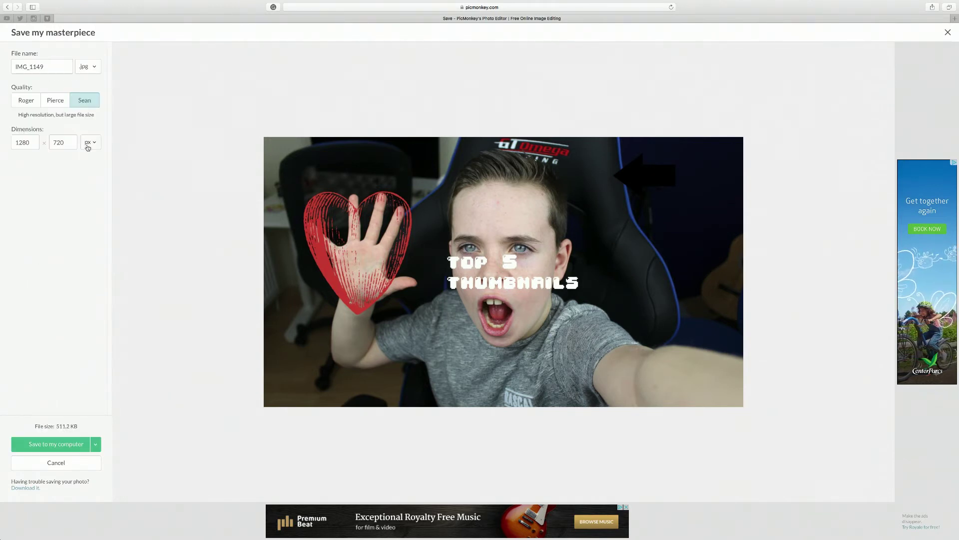
left_click(32, 102)
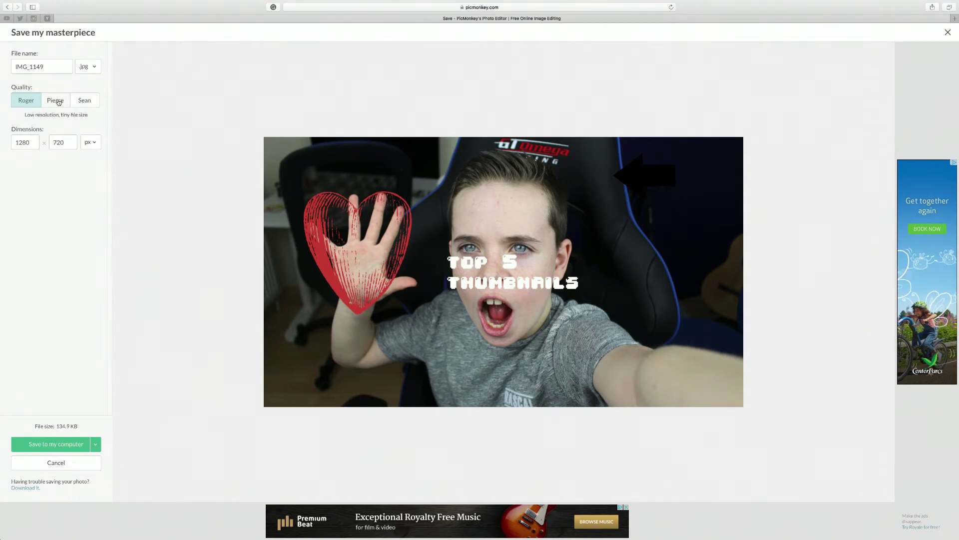
left_click(74, 104)
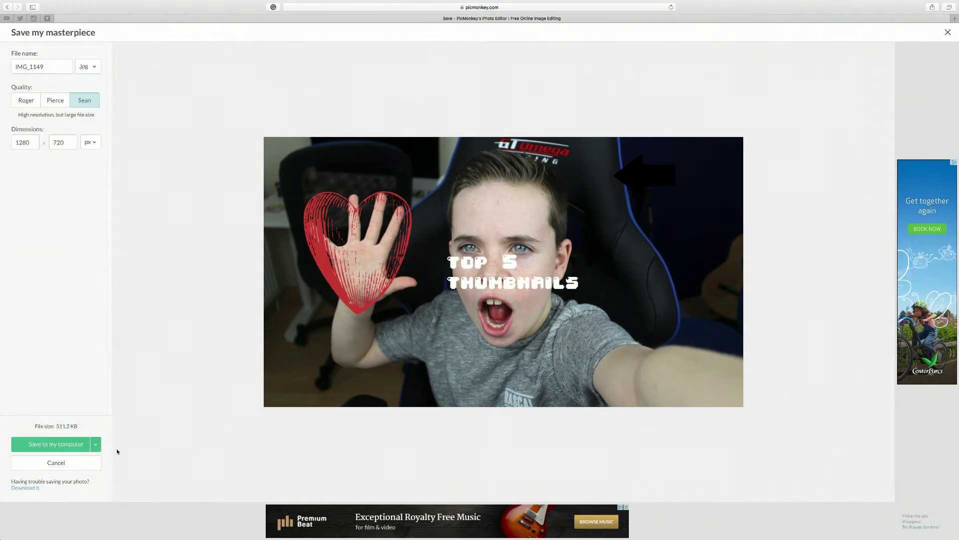
left_click(93, 446)
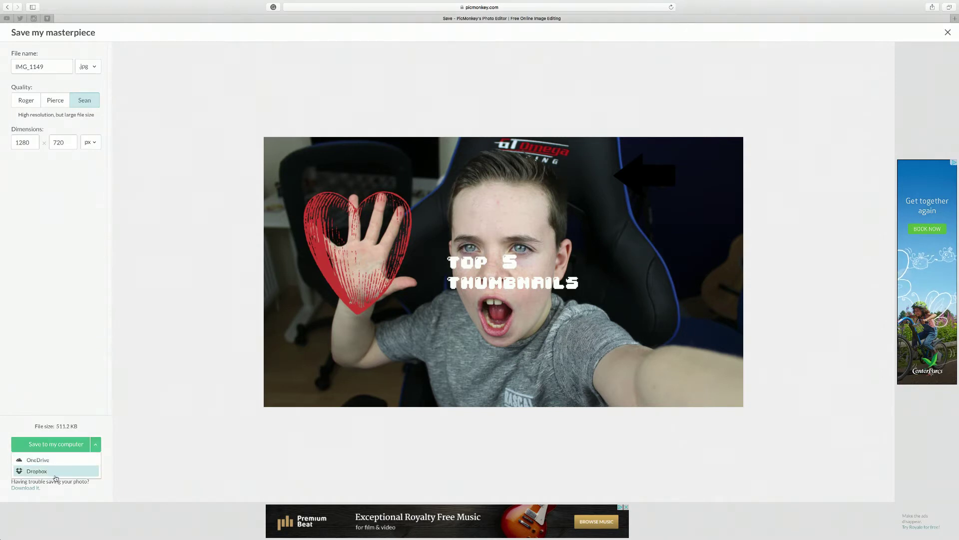
left_click(72, 444)
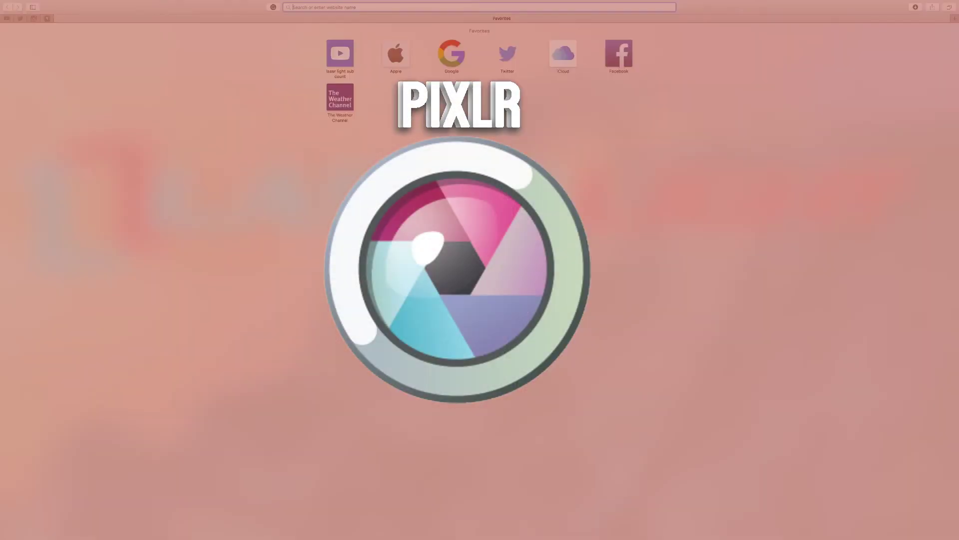
Go to the Pixlr website and launch Pixlr Editor from its Web Apps list.
type("pi")
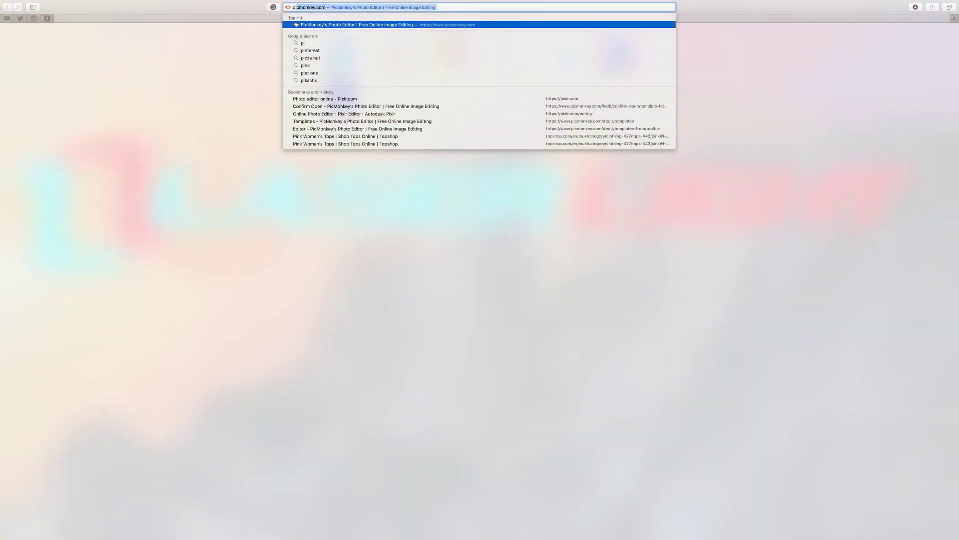
type("xlr")
key("Return")
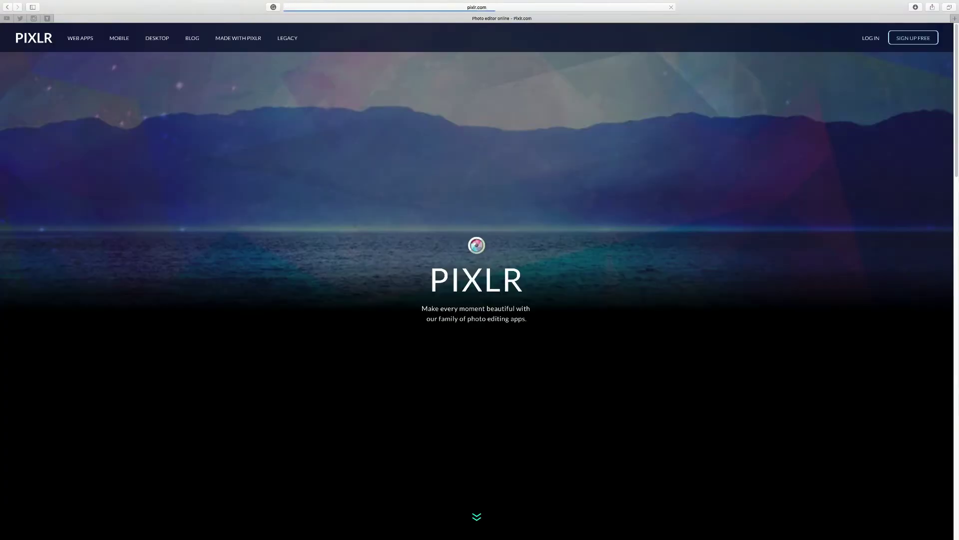
left_click(81, 39)
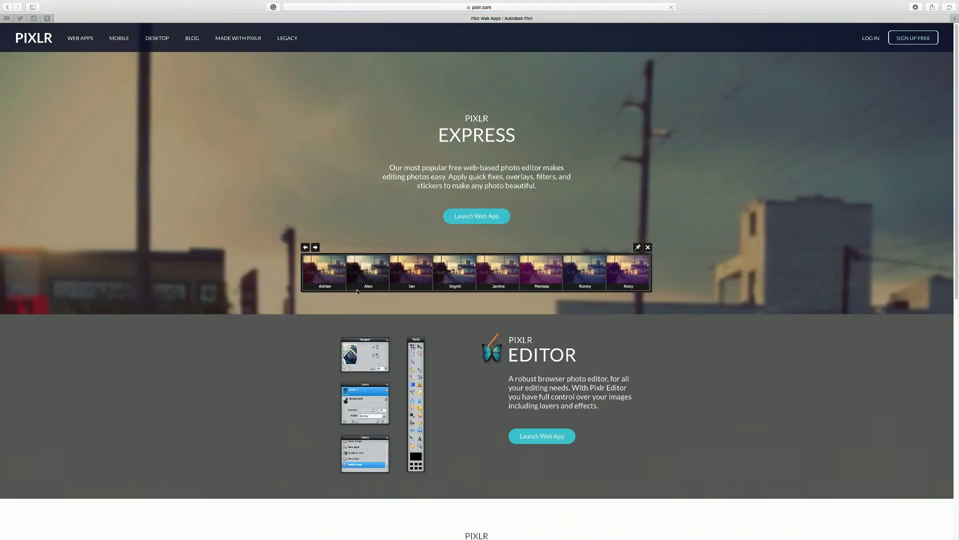
left_click(548, 440)
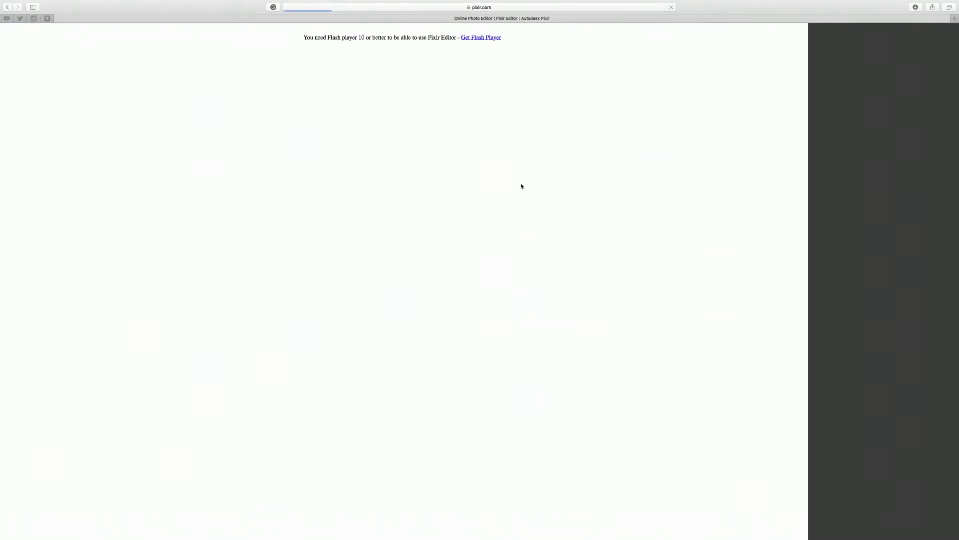
Allow Flash once on pixlr.com and reload so the editor starts.
left_click(487, 38)
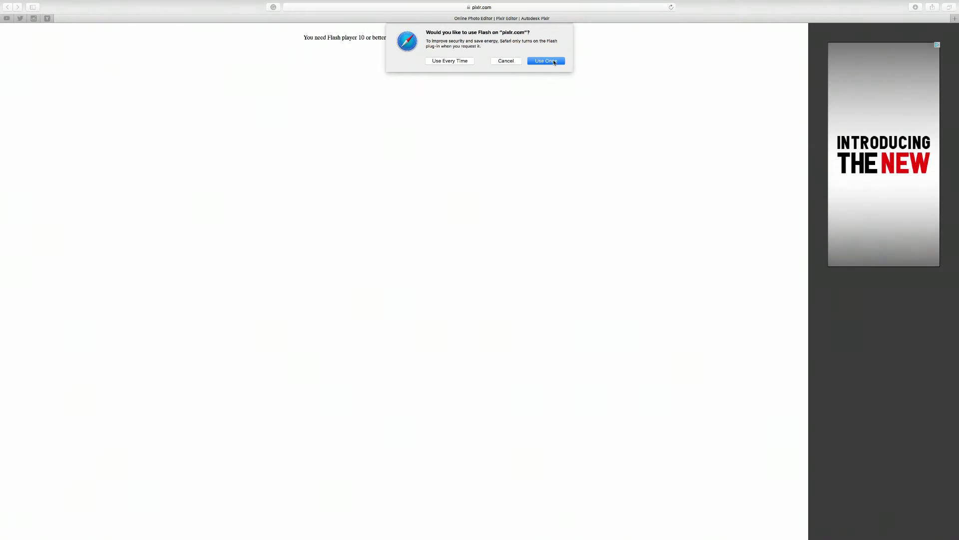
key("Return")
left_click(532, 162)
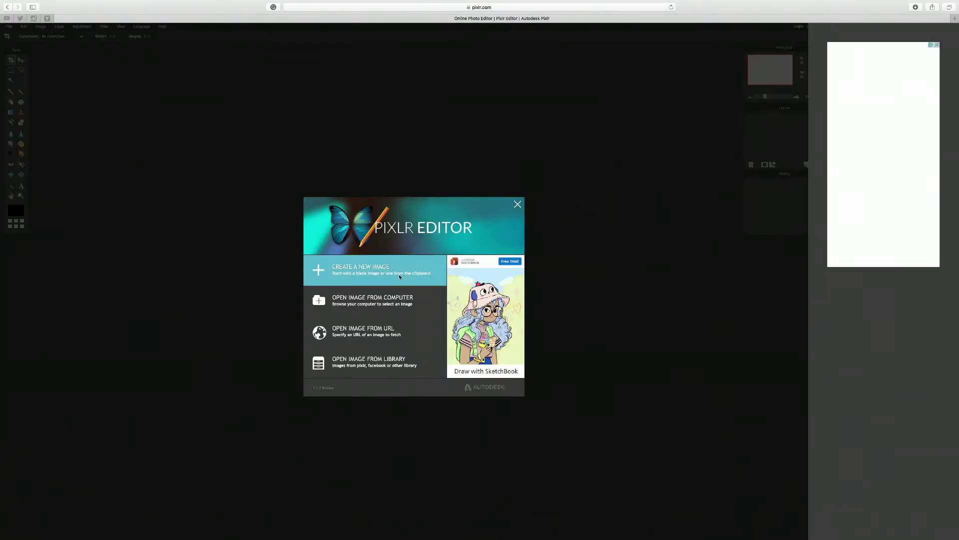
Open IMG_1149.JPG from the computer and resize it to 1280 × 720 px via Image size.
left_click(387, 308)
double_click(421, 129)
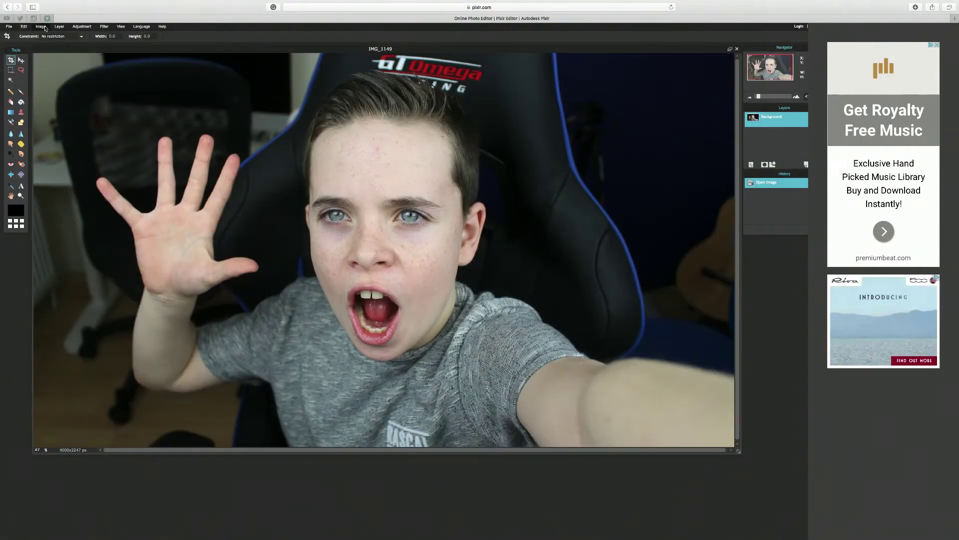
left_click(41, 26)
left_click(47, 36)
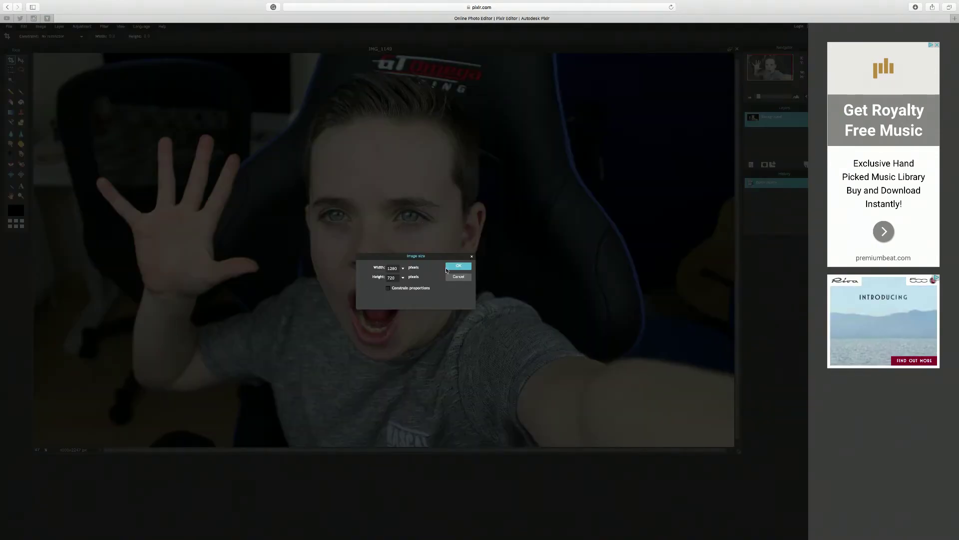
left_click(447, 267)
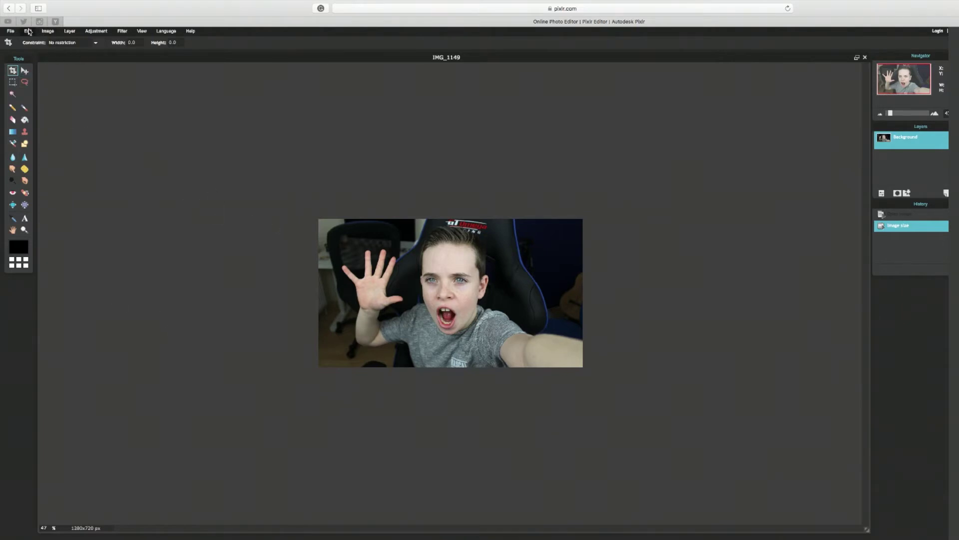
left_click(95, 32)
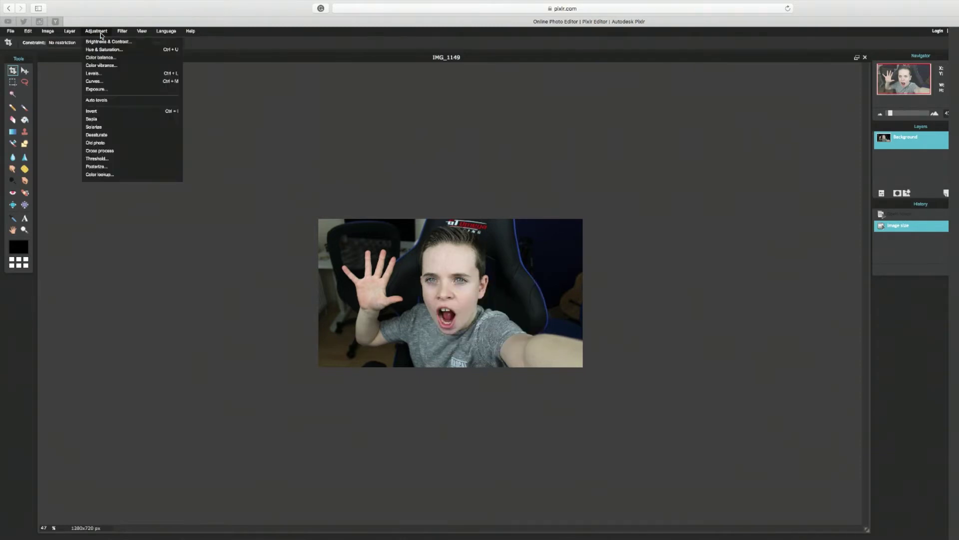
left_click(112, 65)
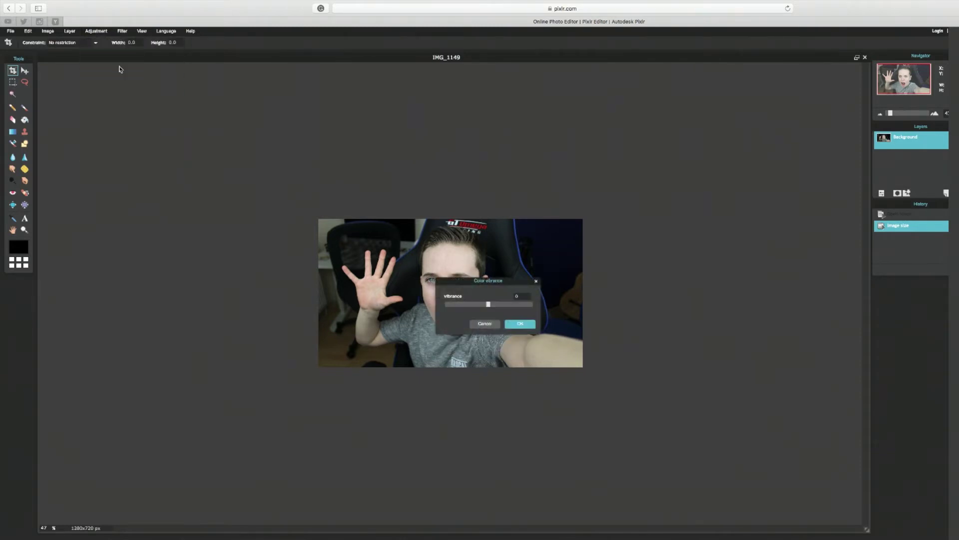
left_click_drag(491, 306, 534, 305)
left_click(484, 324)
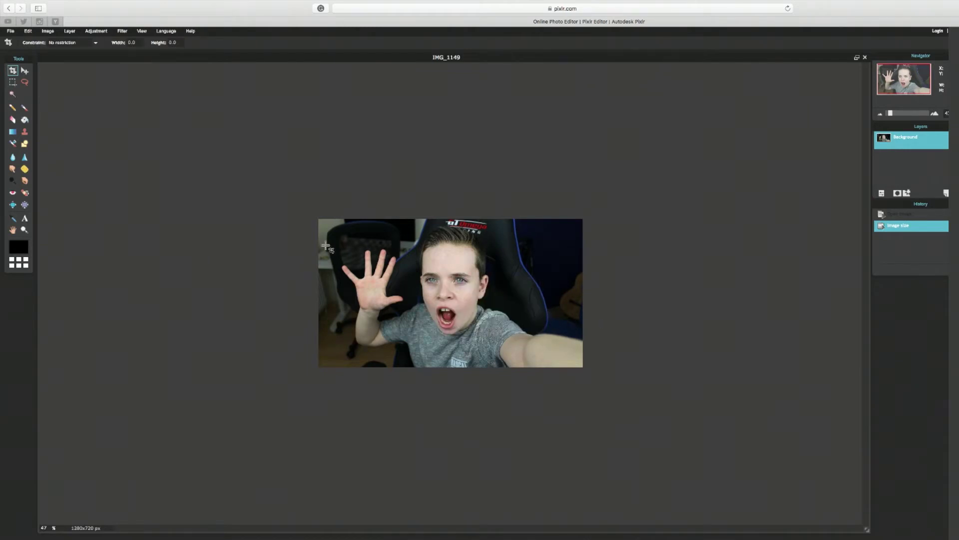
left_click(96, 31)
left_click(113, 125)
left_click_drag(183, 185, 179, 182)
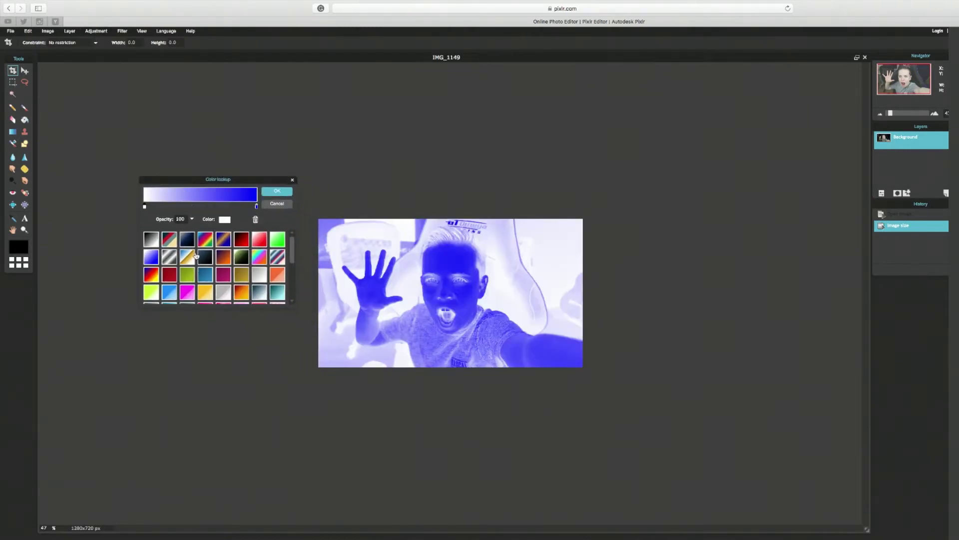
left_click(185, 242)
left_click(209, 243)
left_click(230, 270)
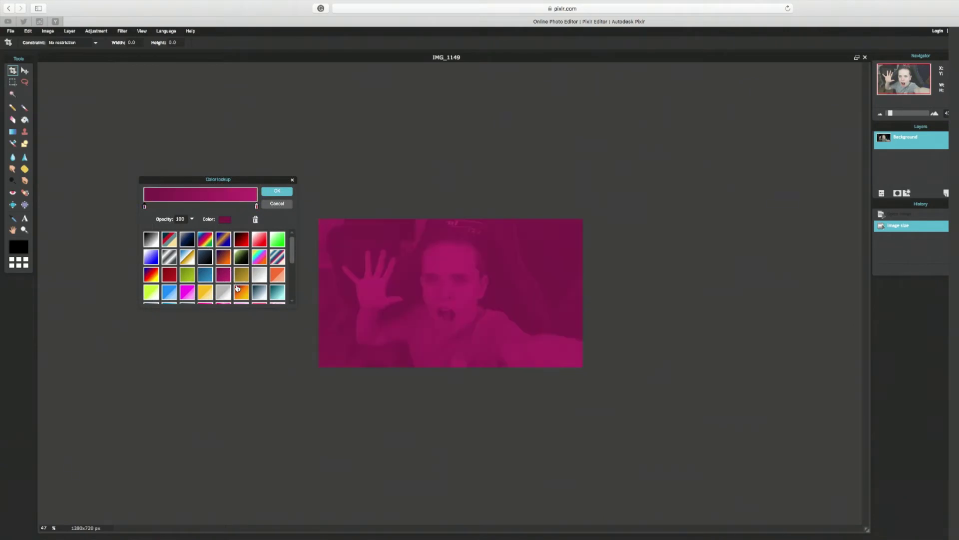
left_click(239, 290)
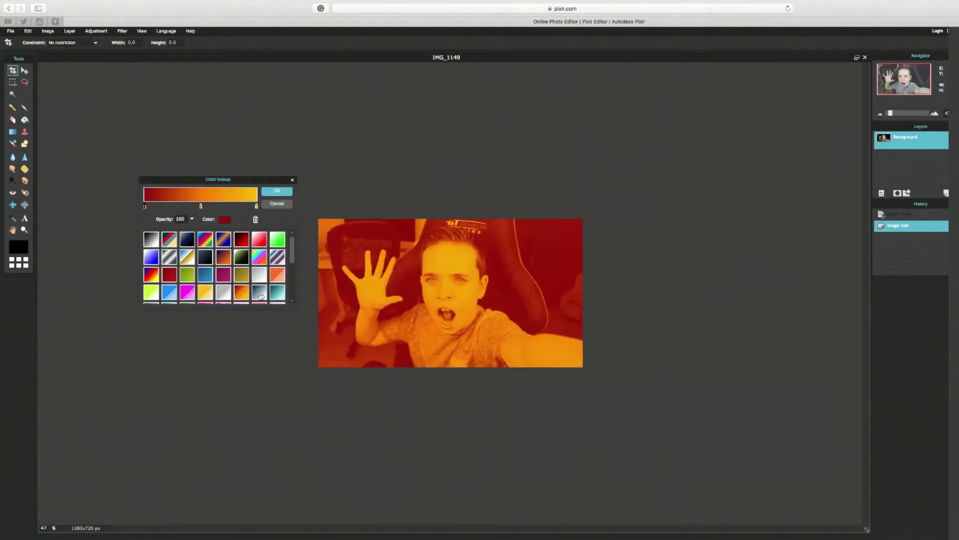
left_click(281, 257)
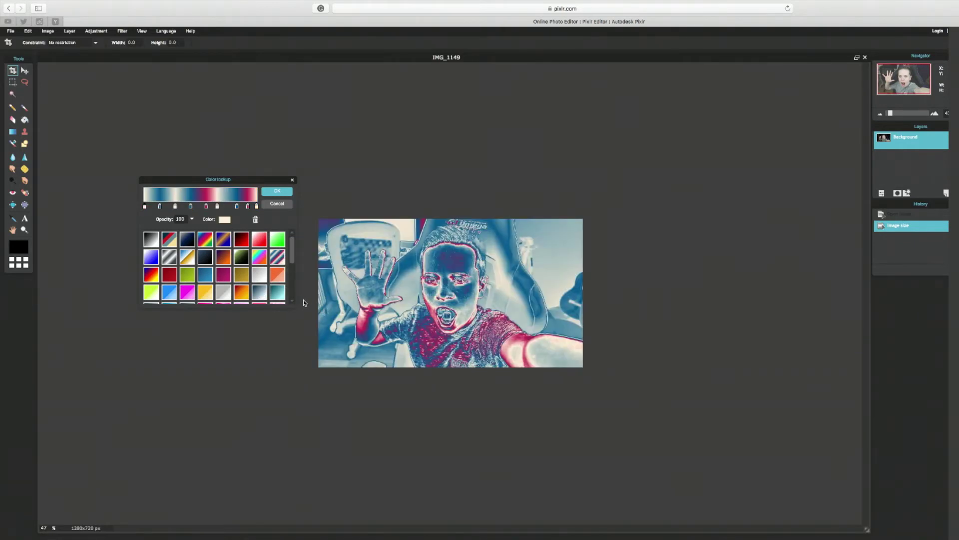
scroll(294, 294, "down", 2)
left_click(276, 283)
left_click(262, 283)
left_click(243, 283)
left_click(182, 281)
left_click(174, 266)
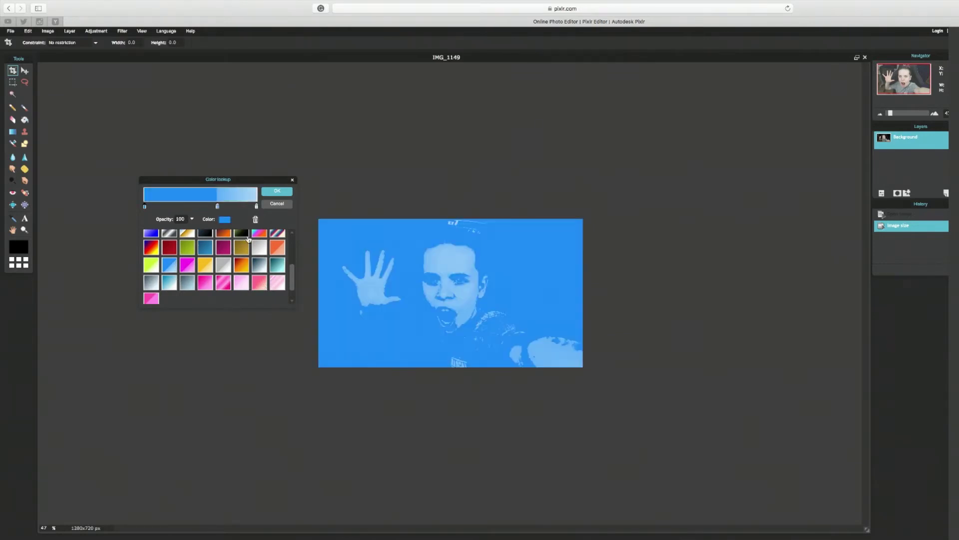
left_click(281, 205)
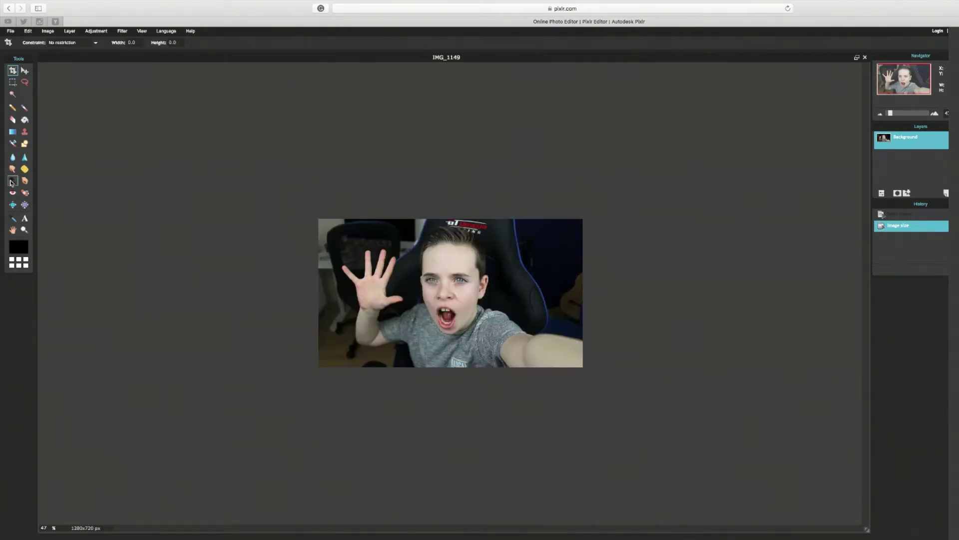
Add a 'top 5 thumbnails' text at size 106 and move it up-left on the photo.
left_click(13, 219)
left_click(25, 219)
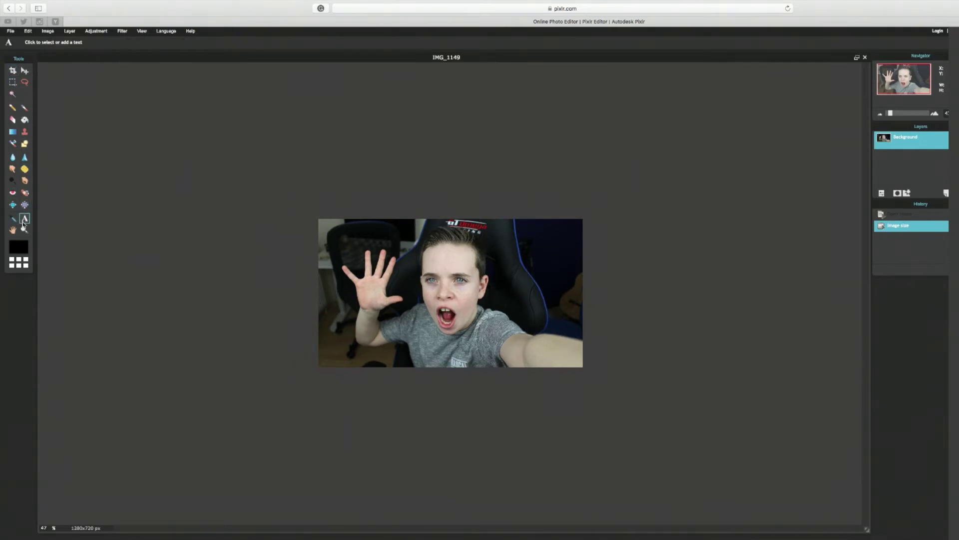
left_click(397, 276)
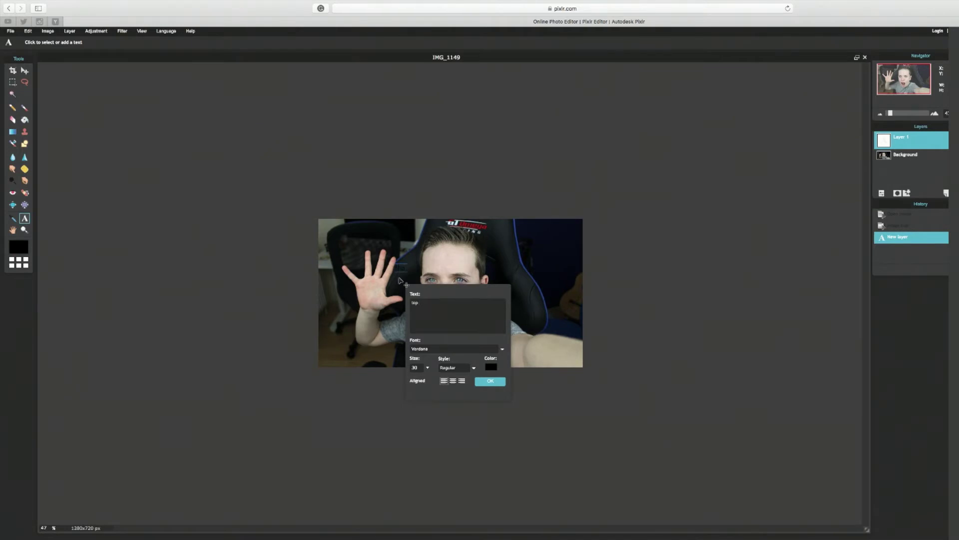
type("top 5 thumbnails")
left_click(428, 369)
left_click(421, 379)
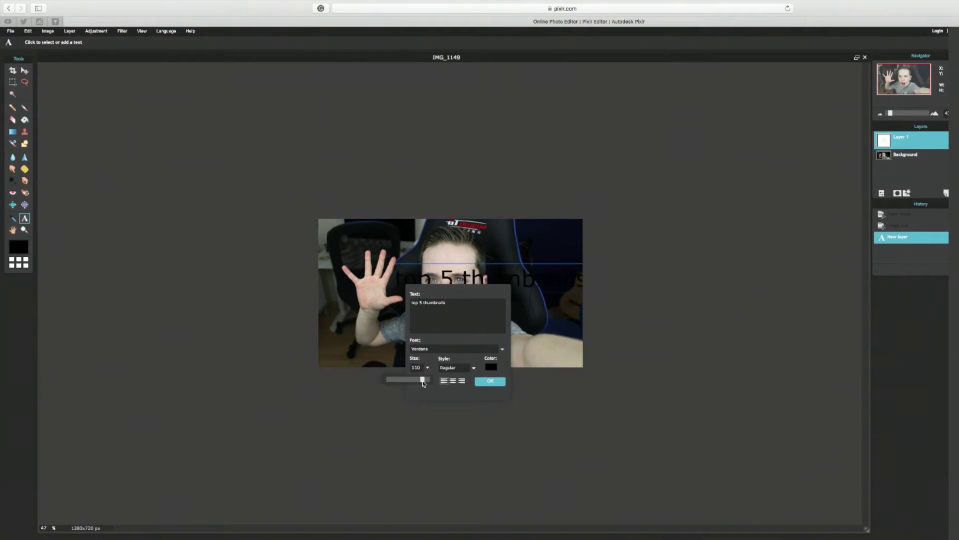
left_click_drag(505, 262, 462, 245)
Set the caption font to Gotham Medium.
left_click(435, 349)
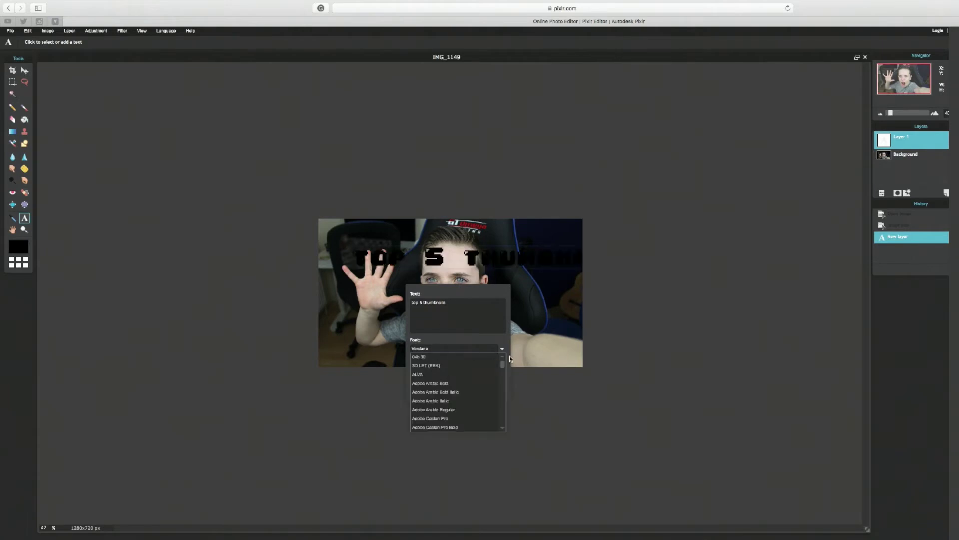
left_click_drag(504, 368, 503, 385)
left_click(452, 404)
Colour the caption light cyan (H 190, S 52, L 83) and commit the text.
left_click(491, 368)
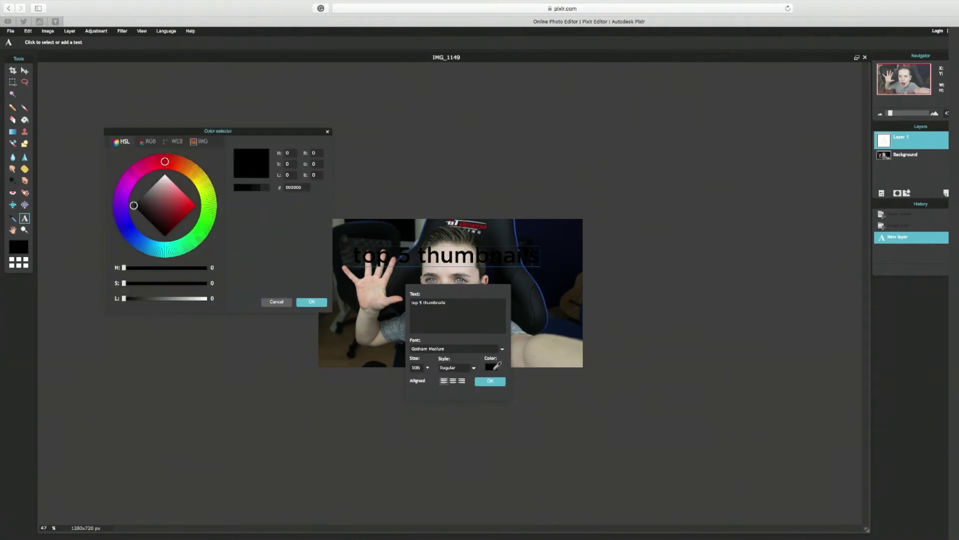
mouse_move(207, 212)
left_mouse_down()
mouse_move(201, 237)
mouse_move(162, 249)
left_mouse_up()
left_click(139, 207)
left_click_drag(140, 207, 176, 196)
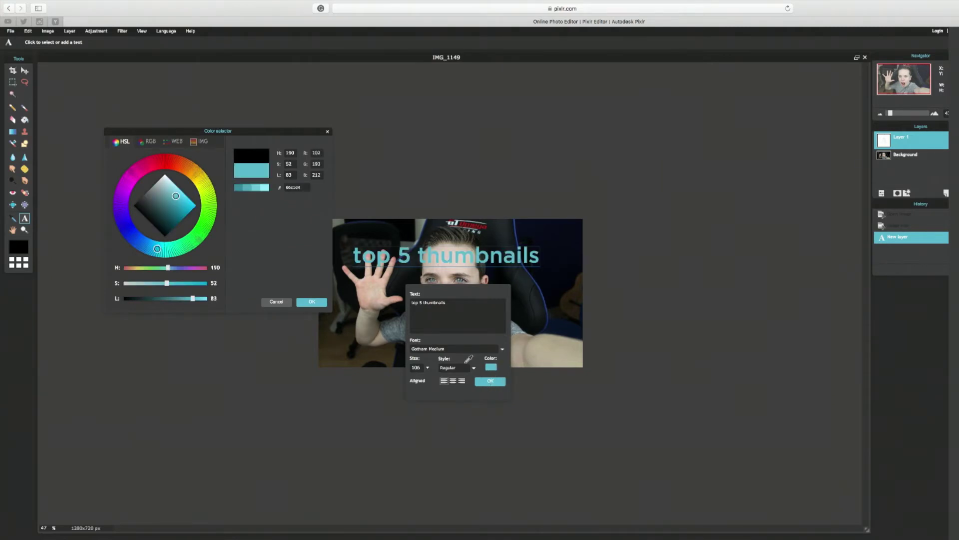
left_click(312, 302)
left_click(490, 381)
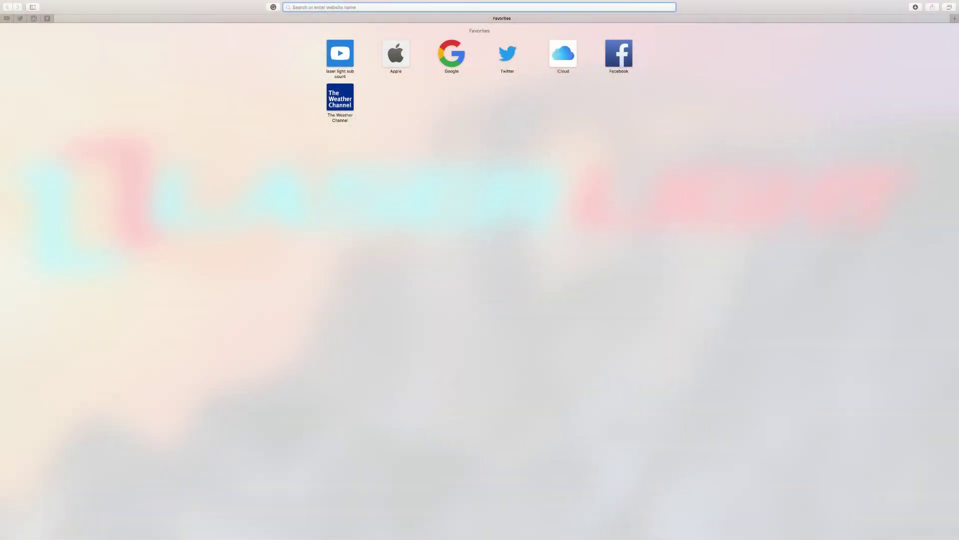
Go to befunky.com and open the Photo Editor with Flash allowed.
type("befunky.com")
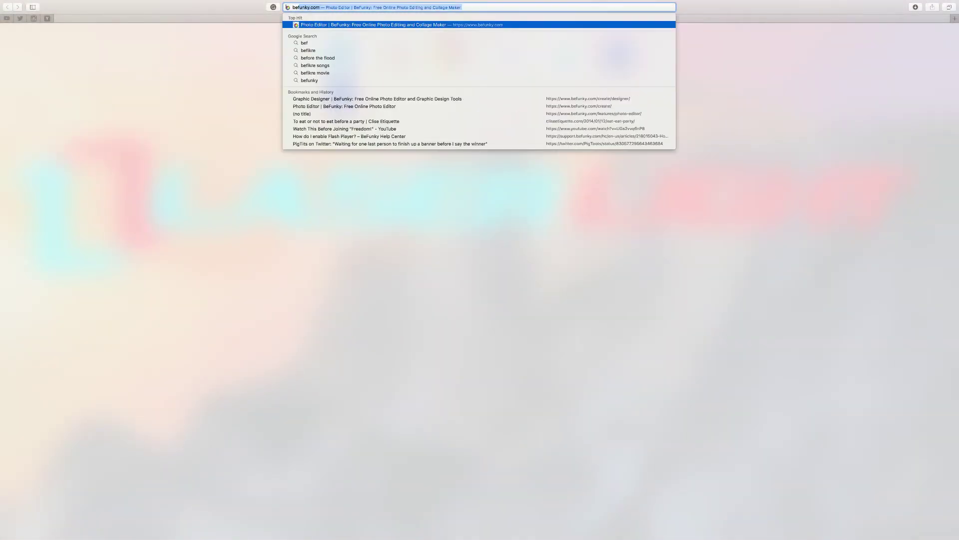
key("Return")
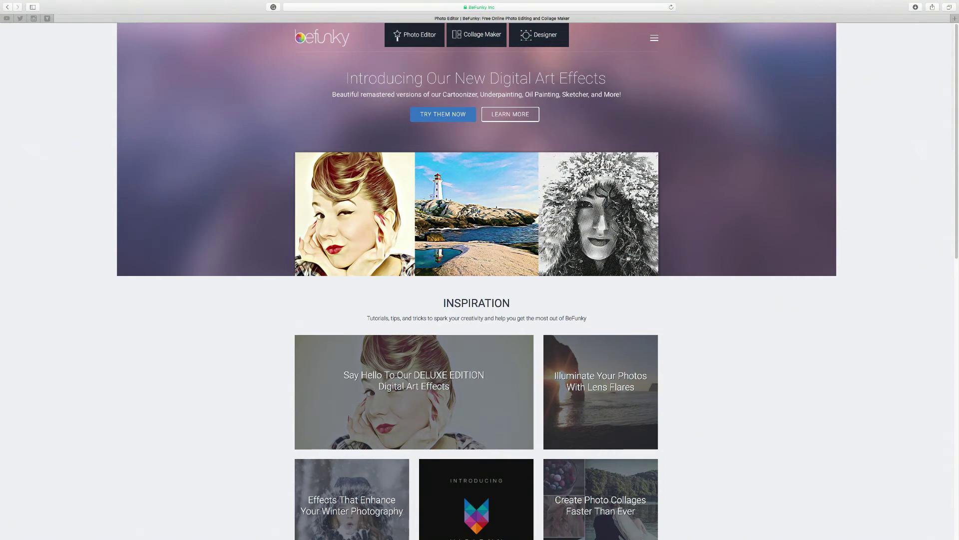
left_click(421, 41)
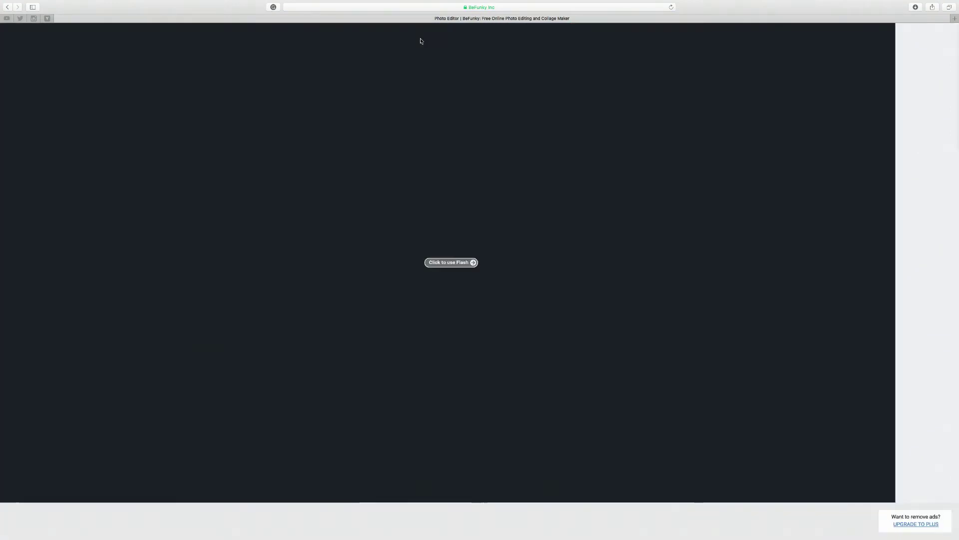
left_click(445, 263)
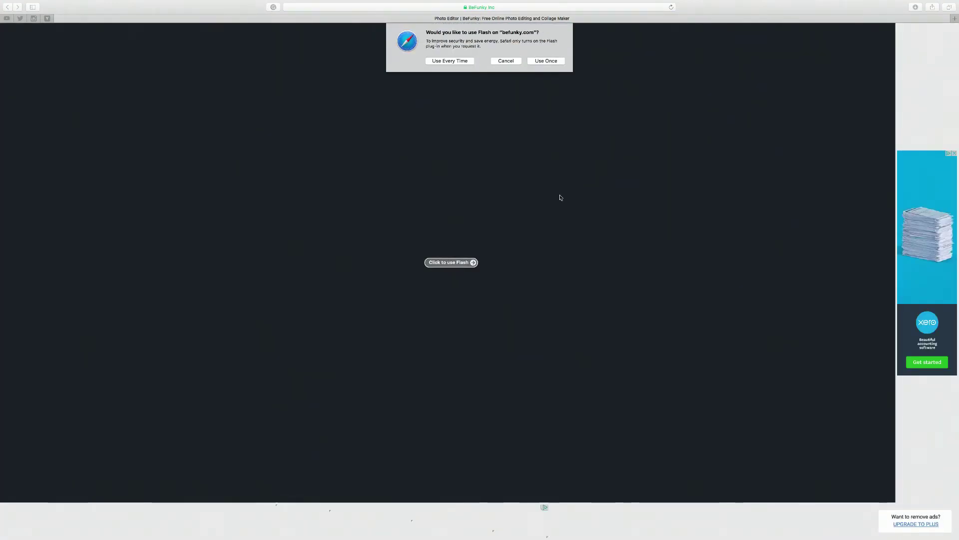
left_click(558, 59)
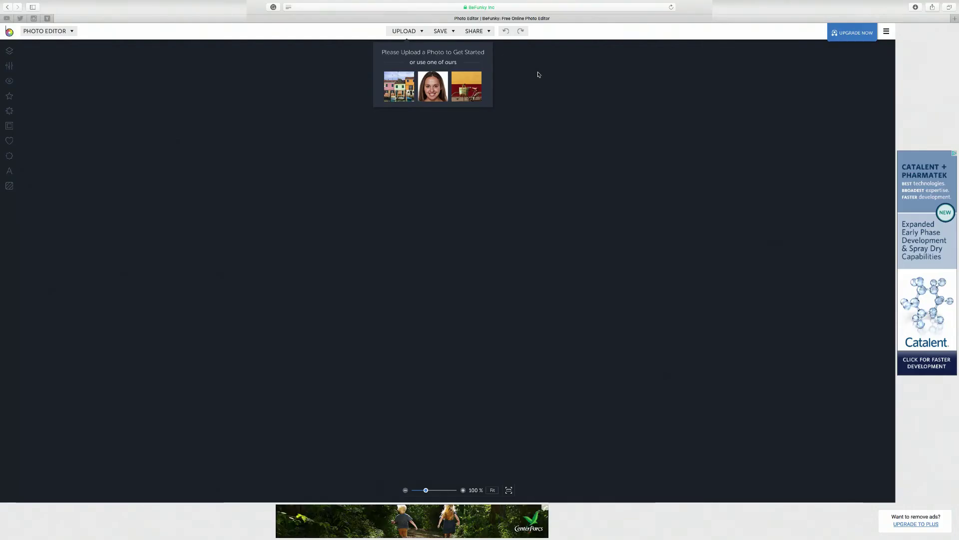
Upload the shouting-boy photo from the computer.
left_click(416, 32)
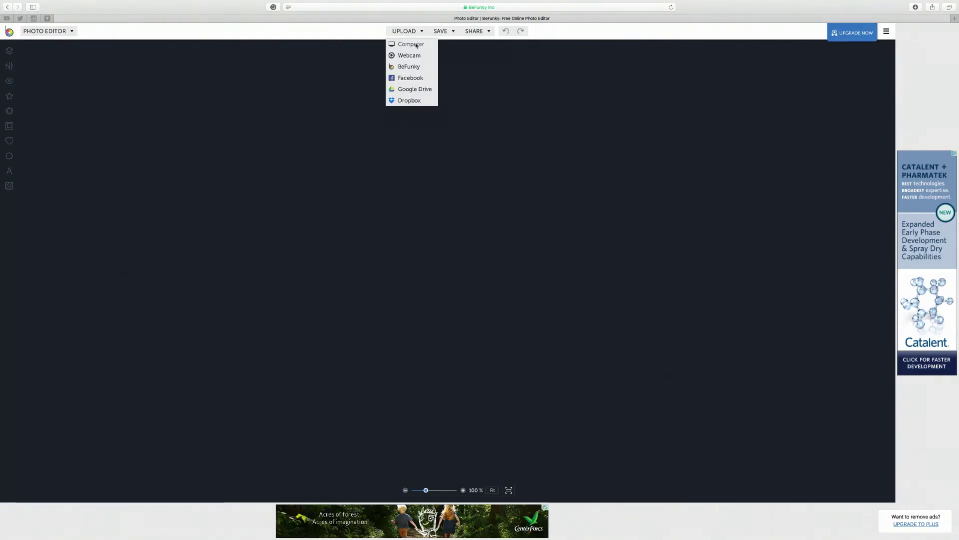
left_click(411, 44)
double_click(421, 132)
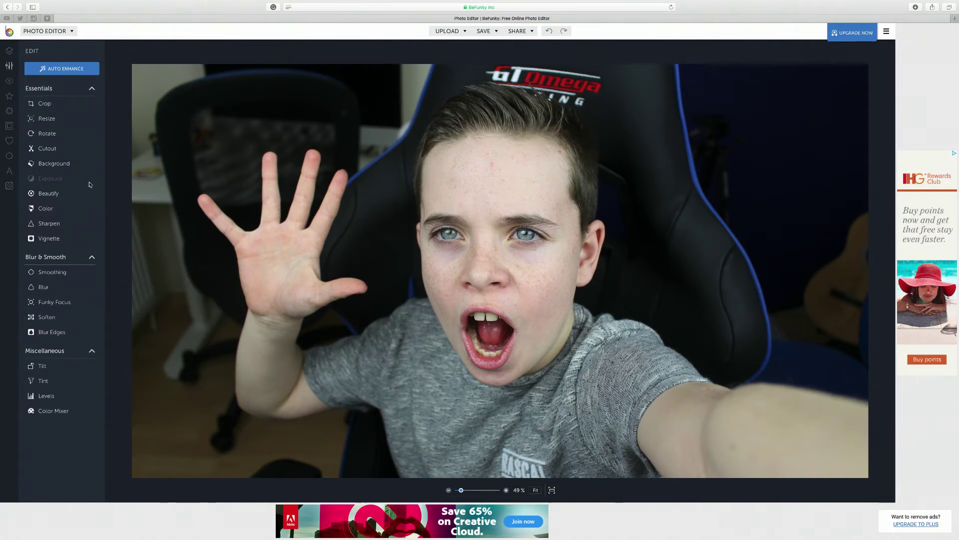
Unlock the aspect ratio and resize the photo to width 1280, height 720.
left_click(47, 118)
left_click(44, 114)
left_click(57, 77)
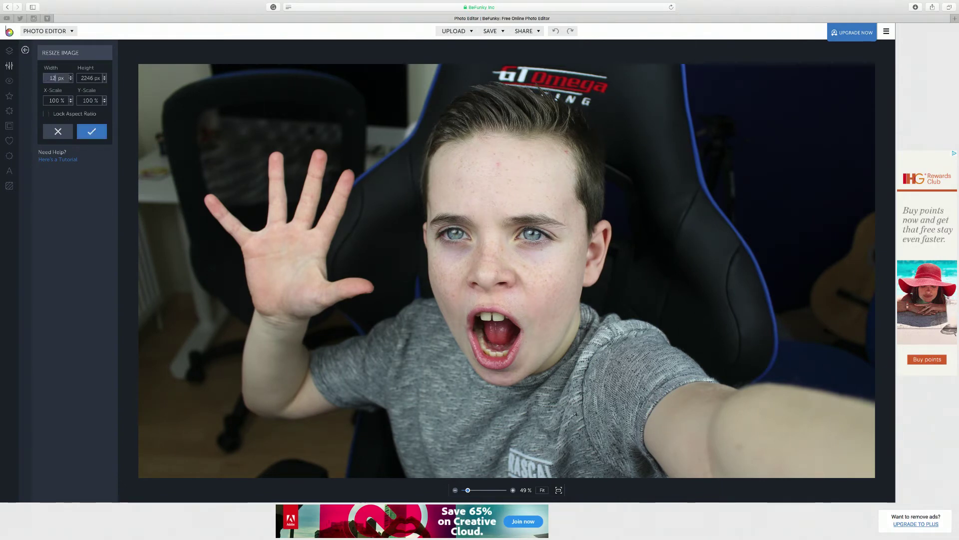
left_click(94, 79)
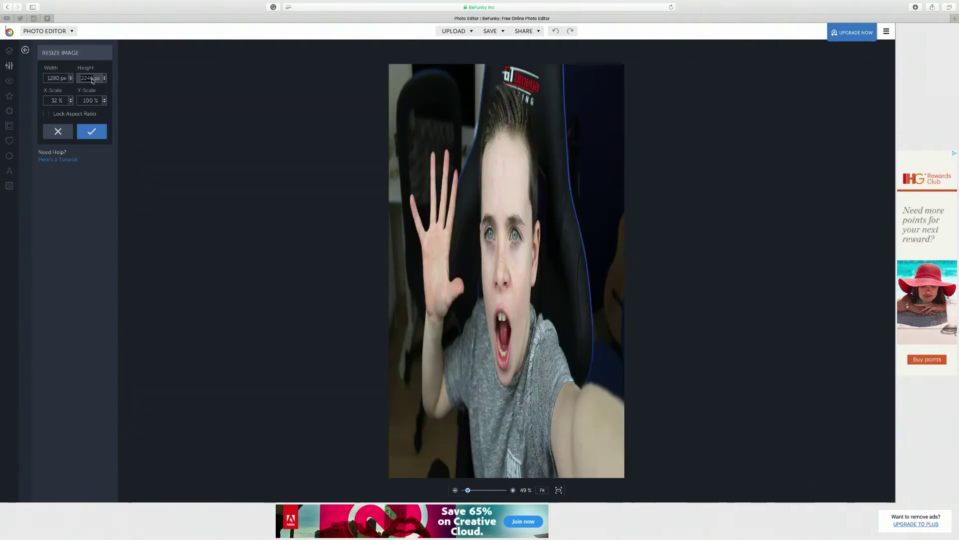
type("7")
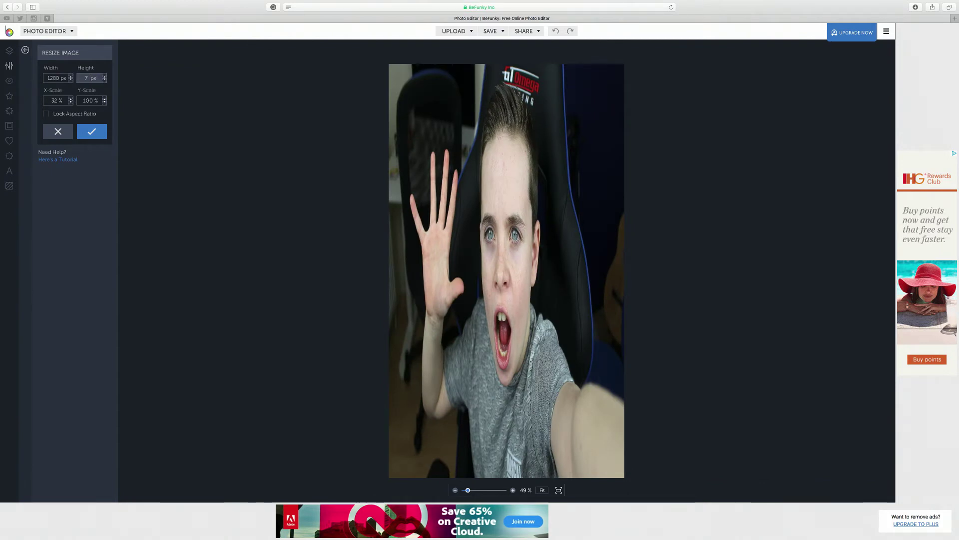
type("20")
left_click(92, 131)
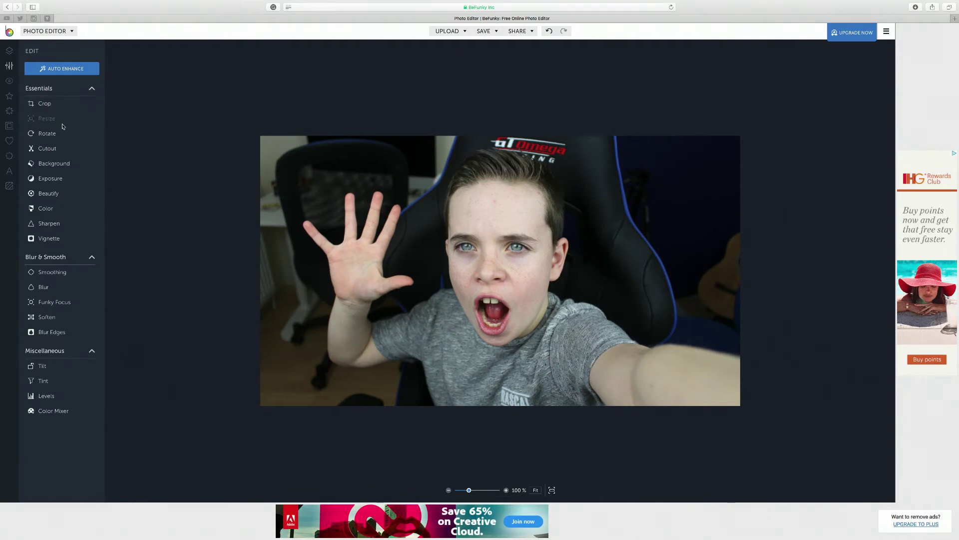
Trace a Cutout around the boy and chair, then discard it.
left_click(60, 154)
mouse_move(318, 246)
left_mouse_down()
mouse_move(391, 204)
mouse_move(626, 265)
left_mouse_up()
mouse_move(380, 332)
left_mouse_down()
mouse_move(349, 304)
mouse_move(322, 249)
left_mouse_up()
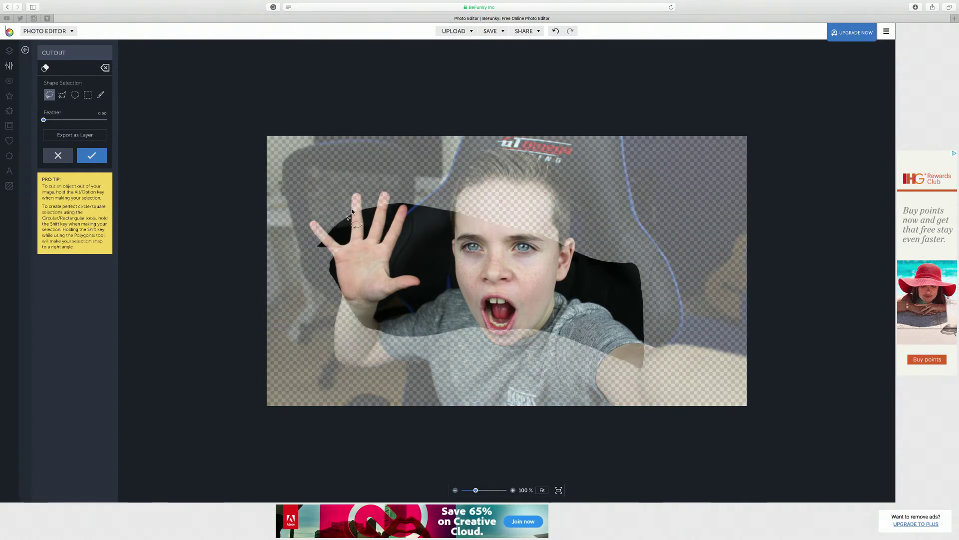
left_click(49, 152)
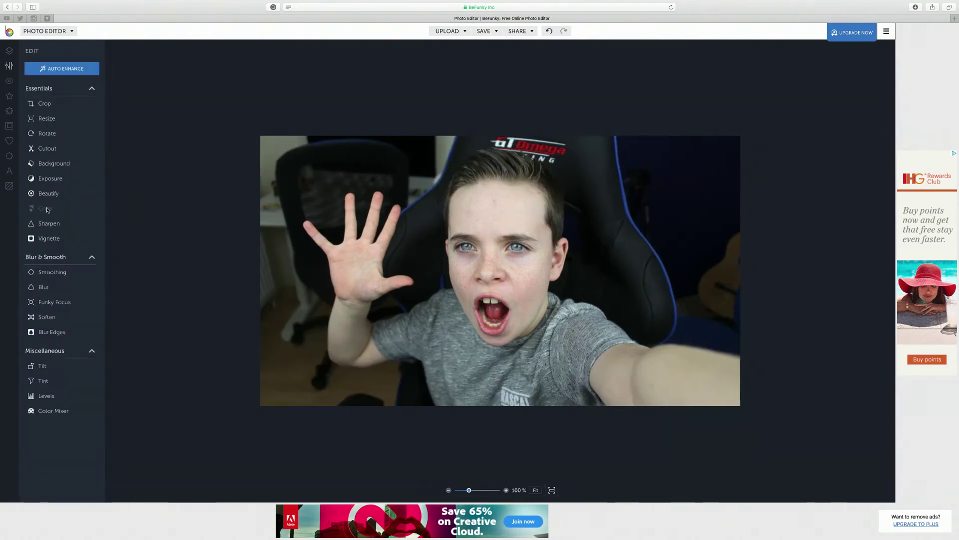
Apply a Vignette, then a Blur at amount 5.00.
left_click(50, 240)
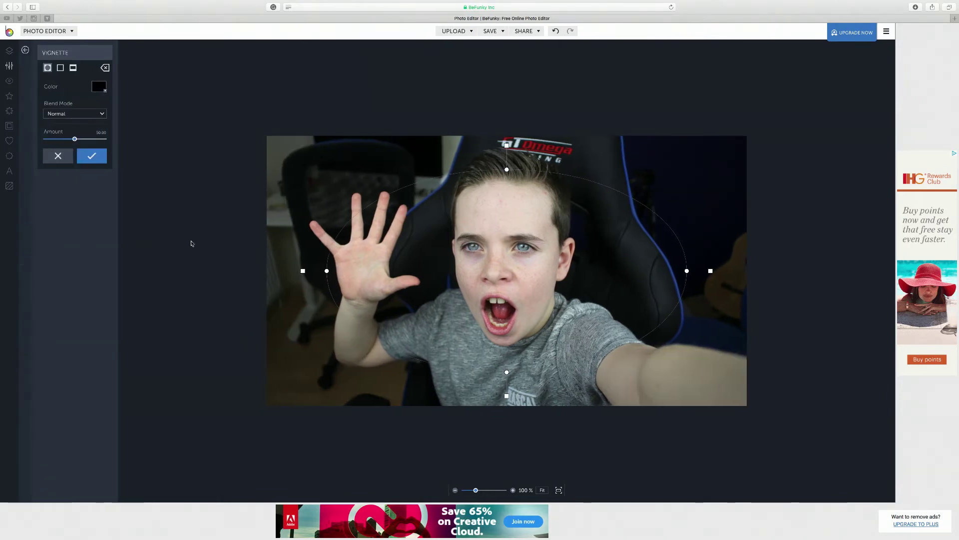
left_click(91, 156)
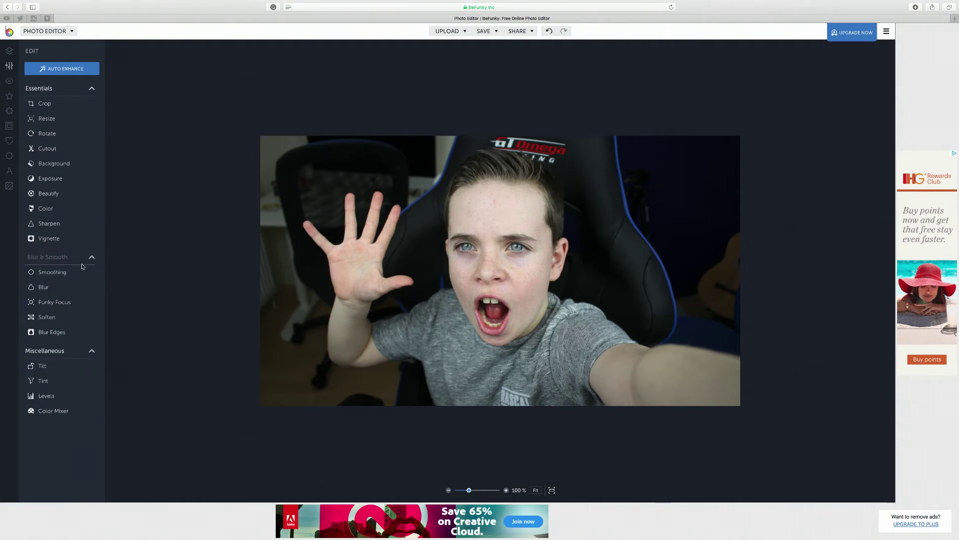
left_click(78, 285)
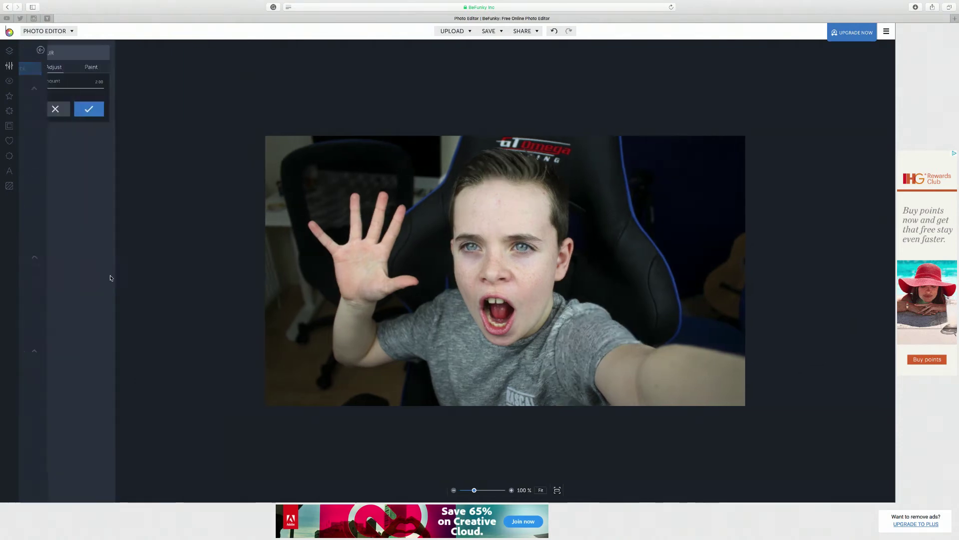
left_click(63, 89)
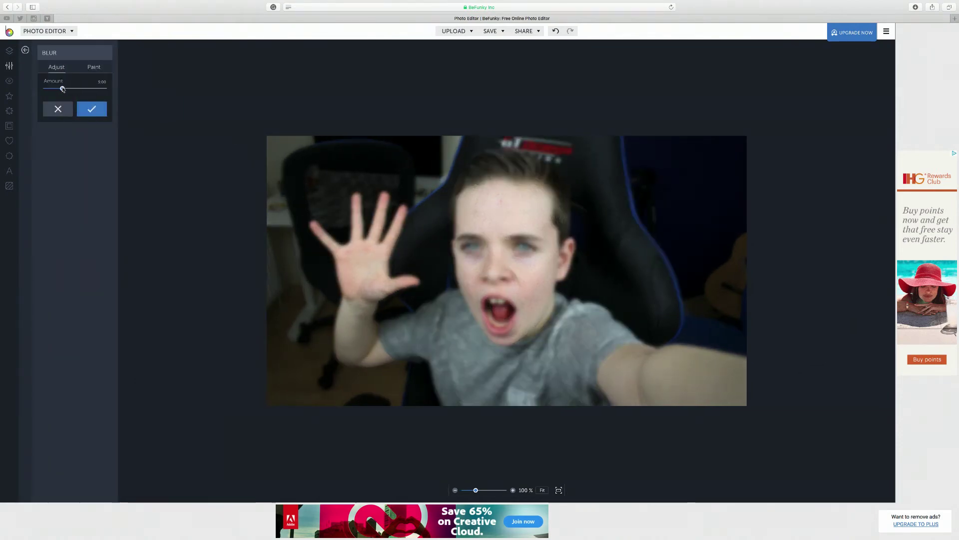
left_click(91, 109)
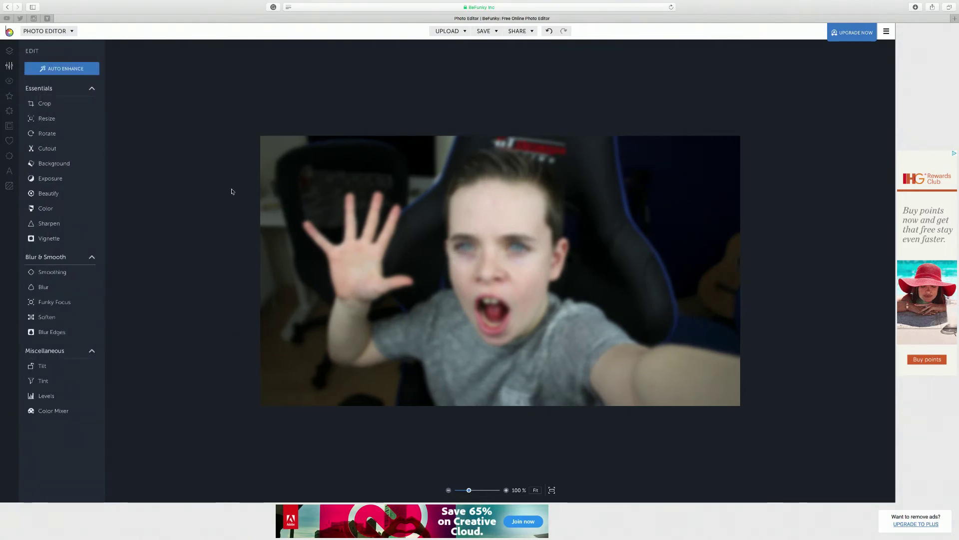
Add the red Lucky text preset and change its text to 'TOP 5 THUMBNAILS'.
left_click(9, 170)
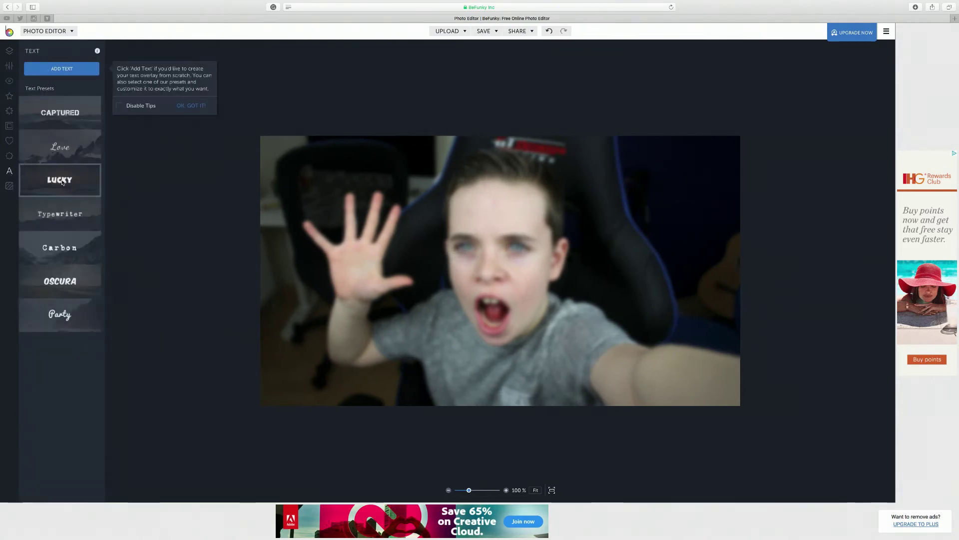
left_click(59, 180)
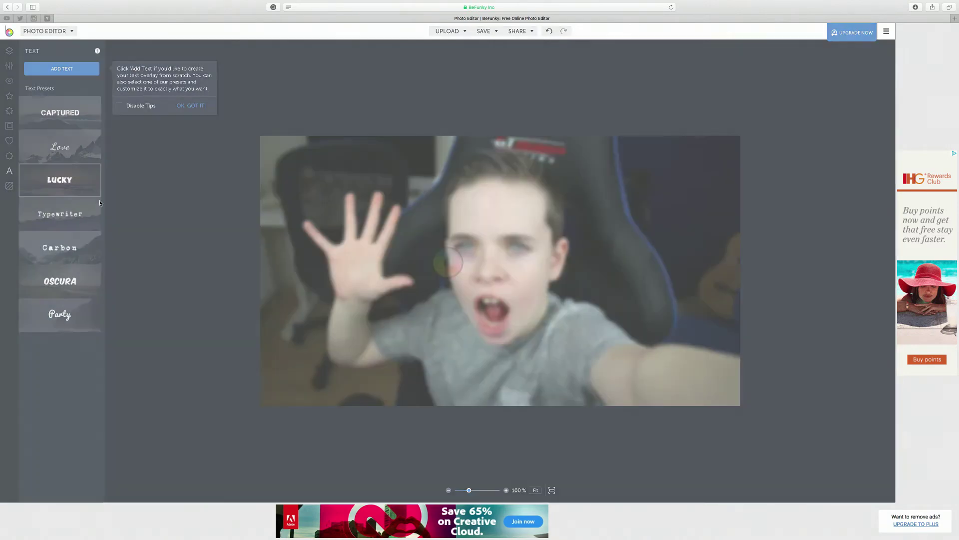
left_click(473, 271)
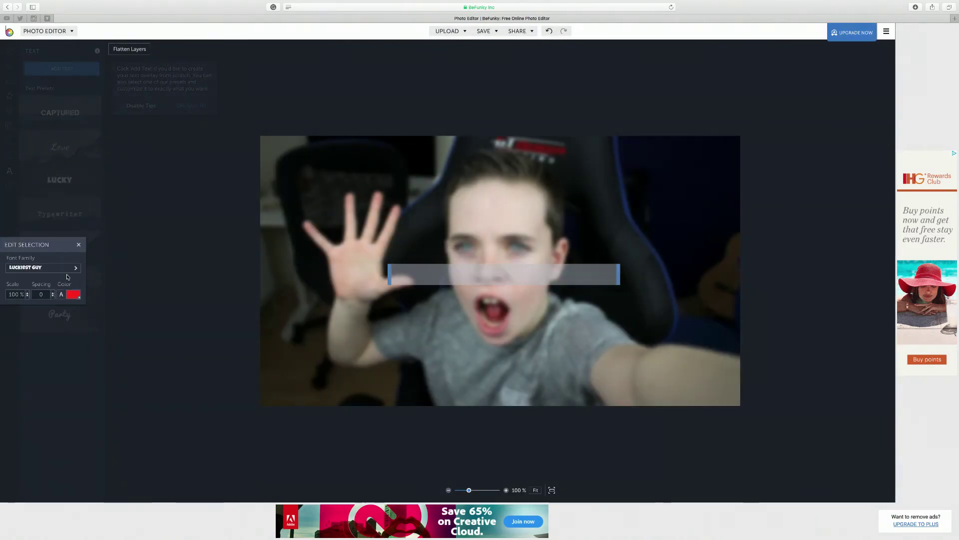
type("TOP 5 THUMBNAILS")
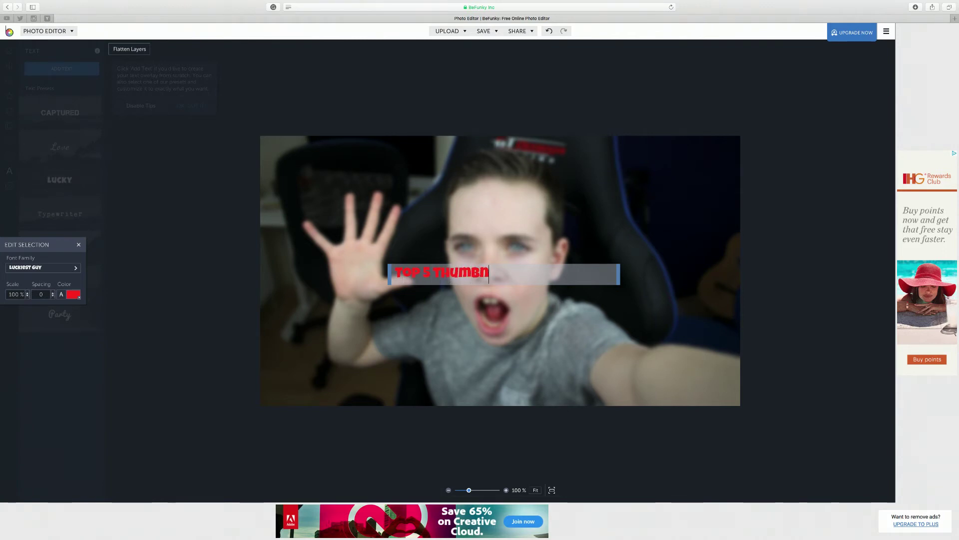
left_click(467, 278)
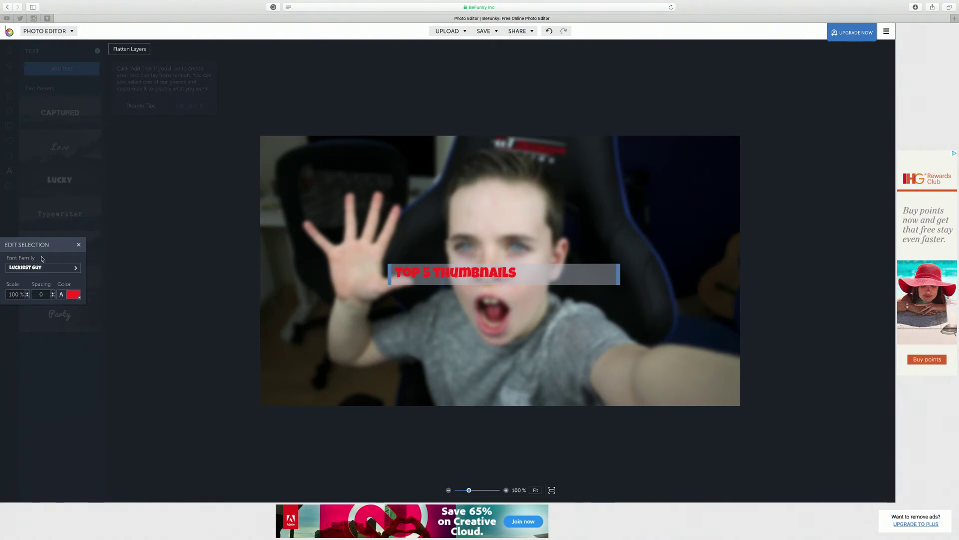
left_click(79, 247)
Centre-align the heading and move it toward the photo's centre.
left_click(494, 280)
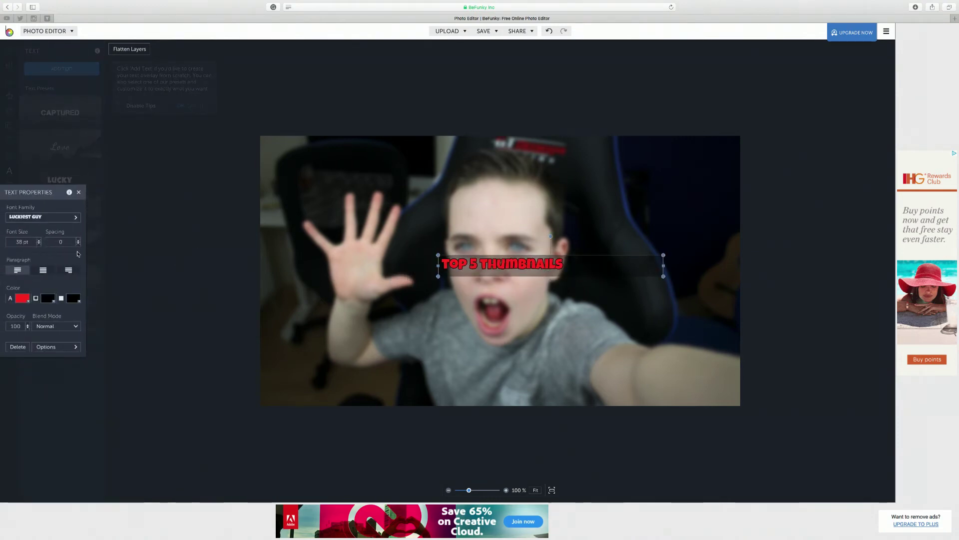
left_click(43, 270)
left_click(485, 282)
left_click(495, 273)
left_click(425, 284)
left_click_drag(425, 284, 398, 280)
Raise the heading's font size to 67.
left_click(39, 241)
left_click(39, 241)
left_click(40, 241)
left_click(40, 241)
left_click(39, 241)
Give the heading a white outline and a transparent background.
left_click(48, 298)
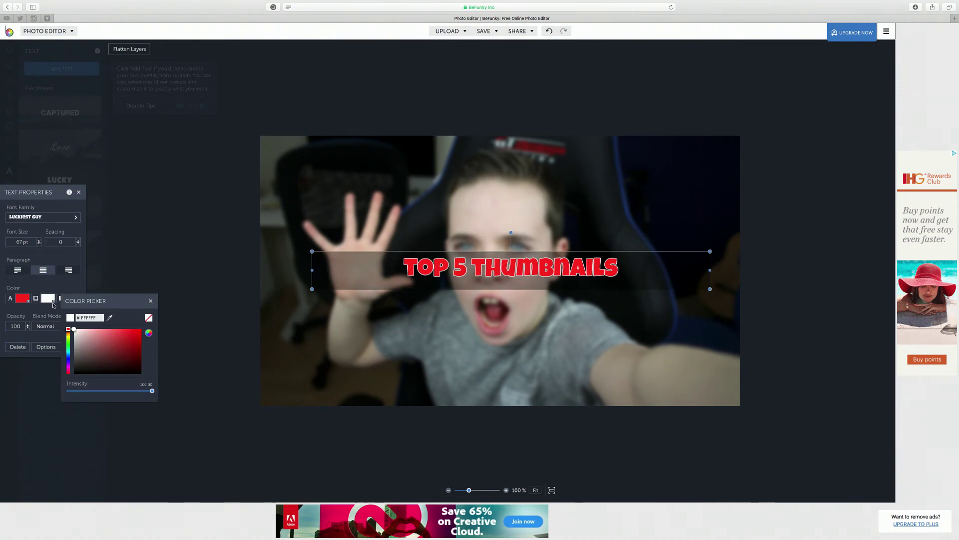
left_click(150, 301)
left_click(70, 299)
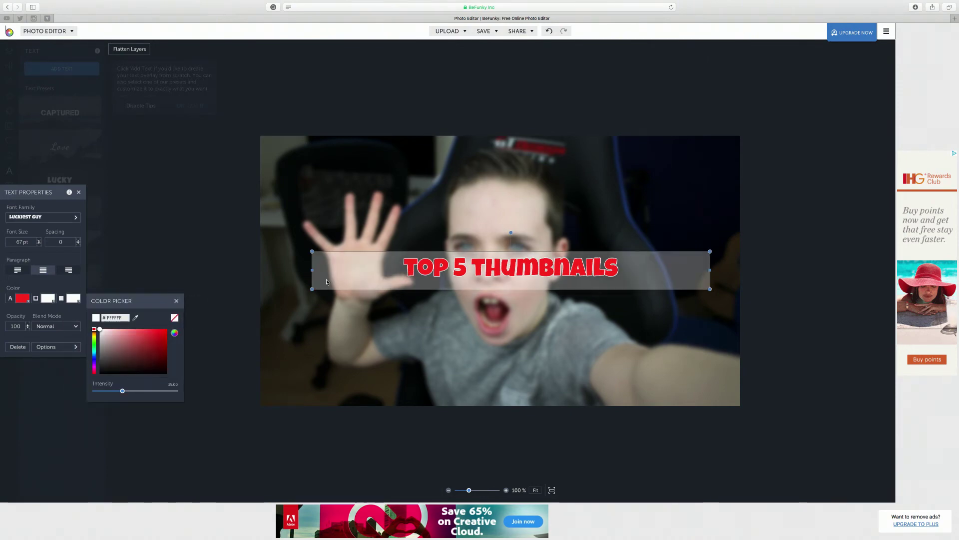
left_click(176, 316)
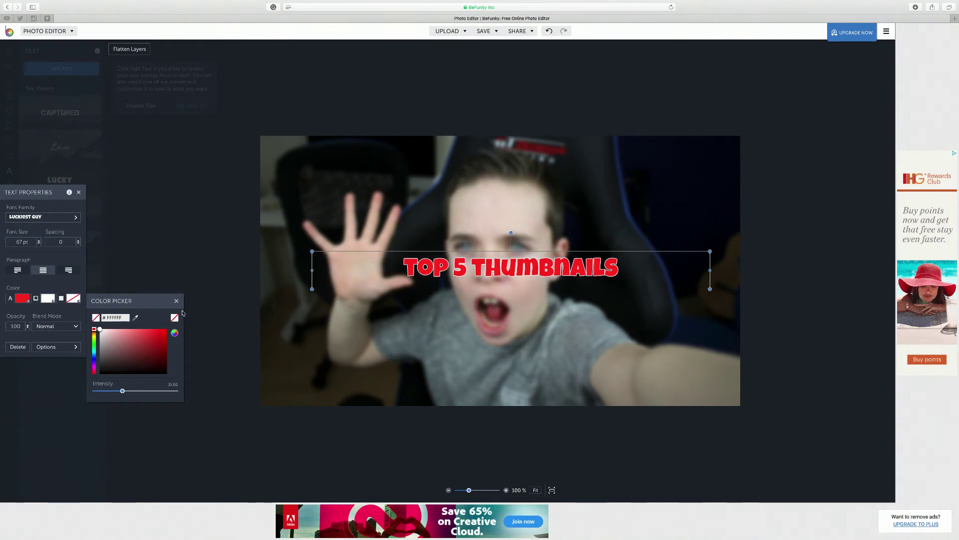
left_click(176, 300)
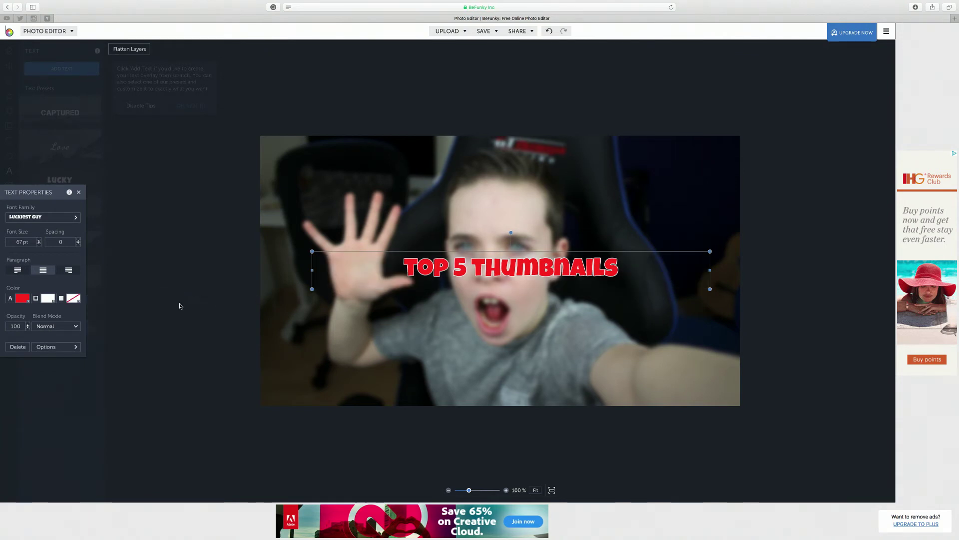
left_click(521, 300)
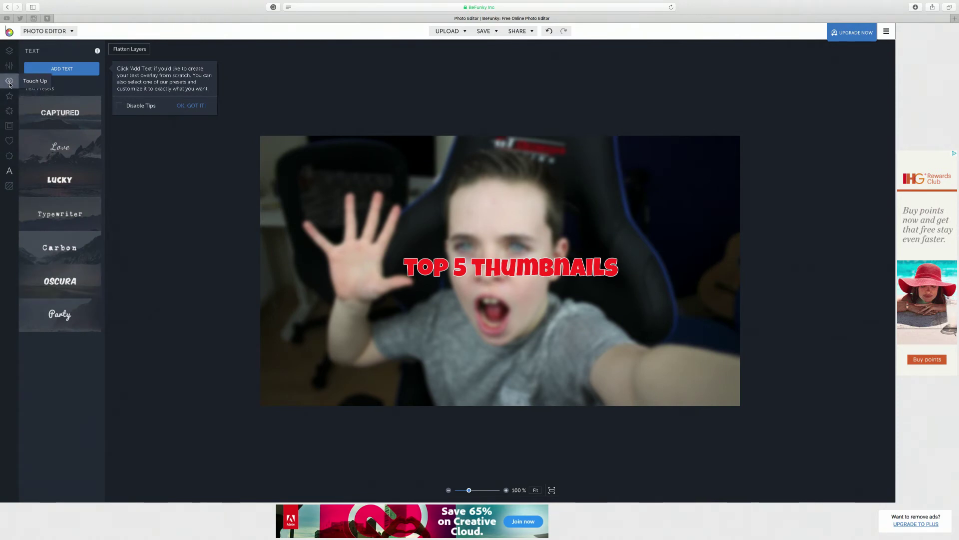
left_click(9, 66)
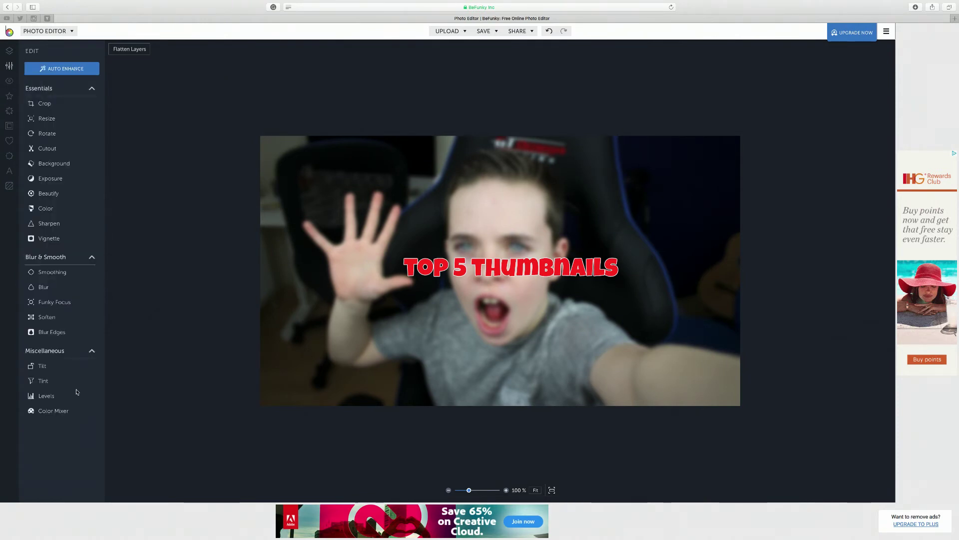
left_click(50, 368)
mouse_move(75, 98)
left_mouse_down()
mouse_move(85, 98)
mouse_move(77, 109)
left_mouse_up()
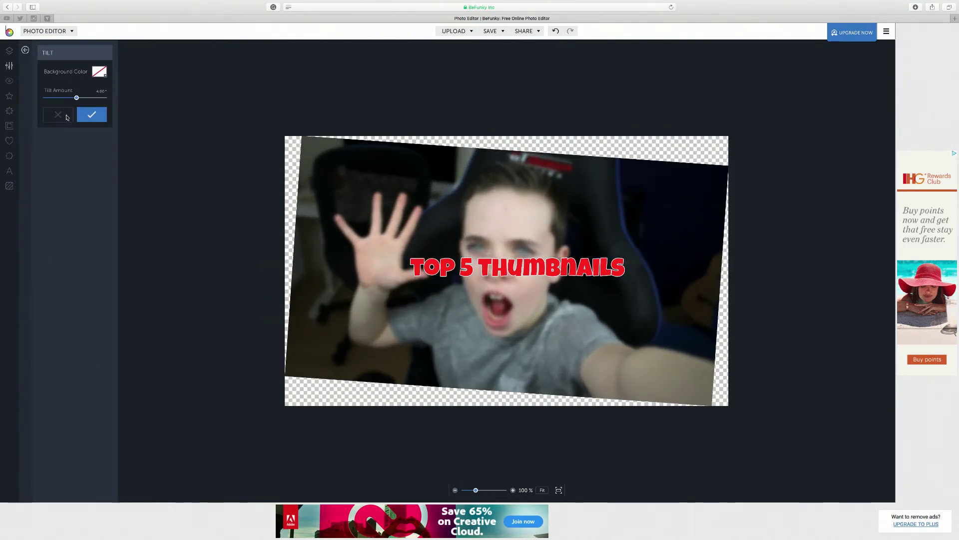
left_click(58, 114)
left_click(47, 383)
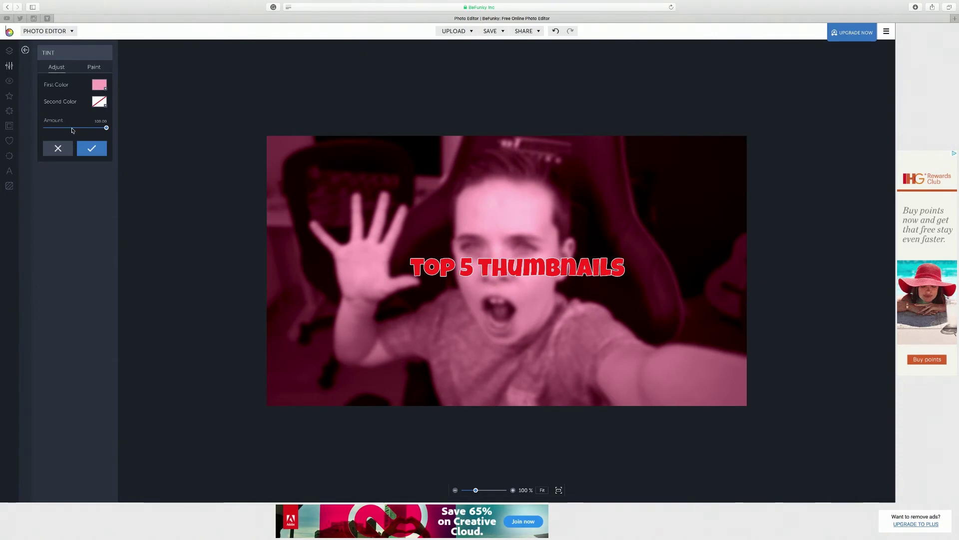
left_click_drag(84, 128, 72, 133)
left_click(58, 147)
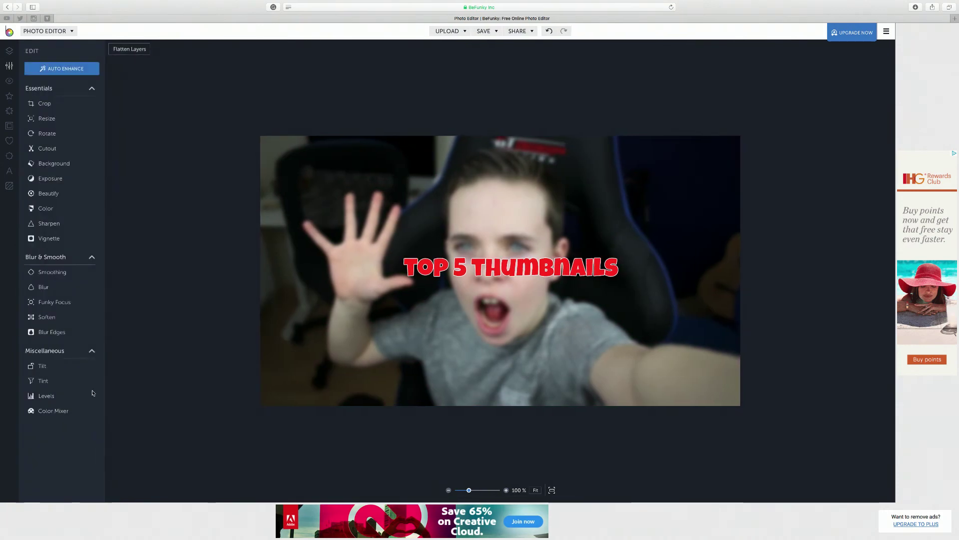
left_click(78, 409)
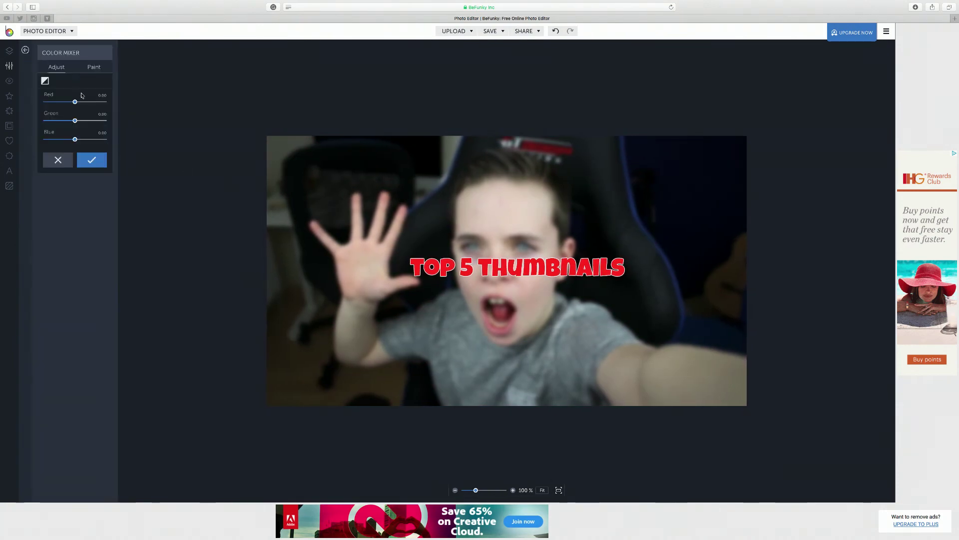
left_click_drag(80, 104, 62, 121)
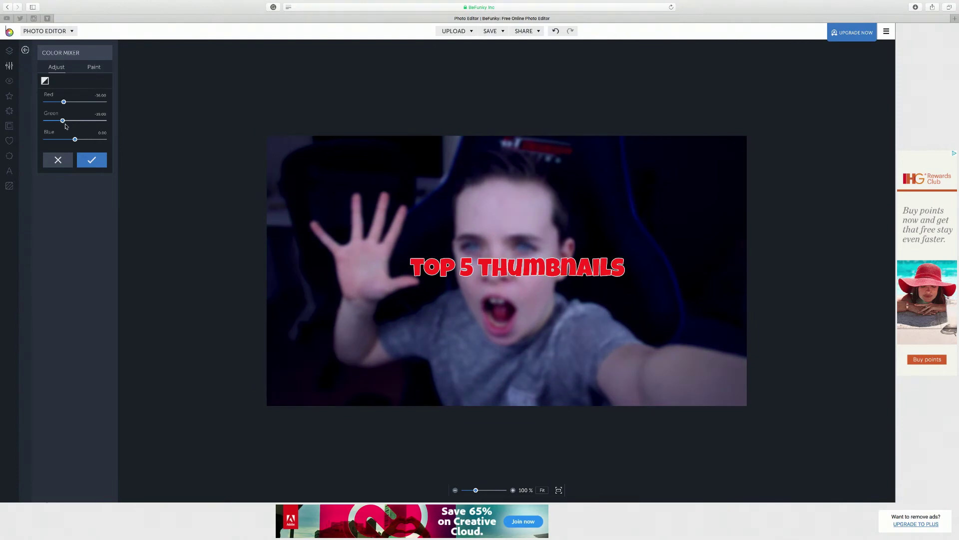
left_click(58, 164)
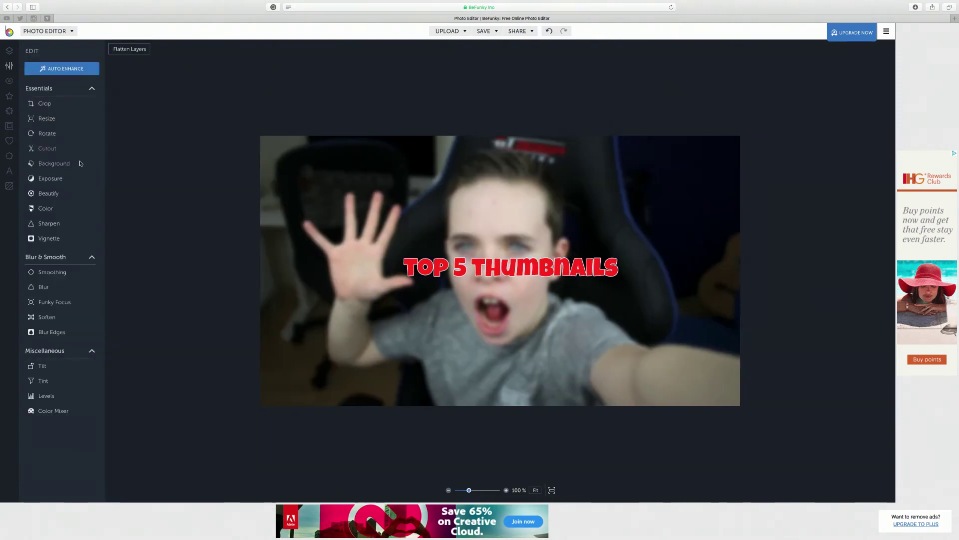
Preview the Wrinkles touch-up and Black & White 1 effect, discarding both.
left_click(9, 81)
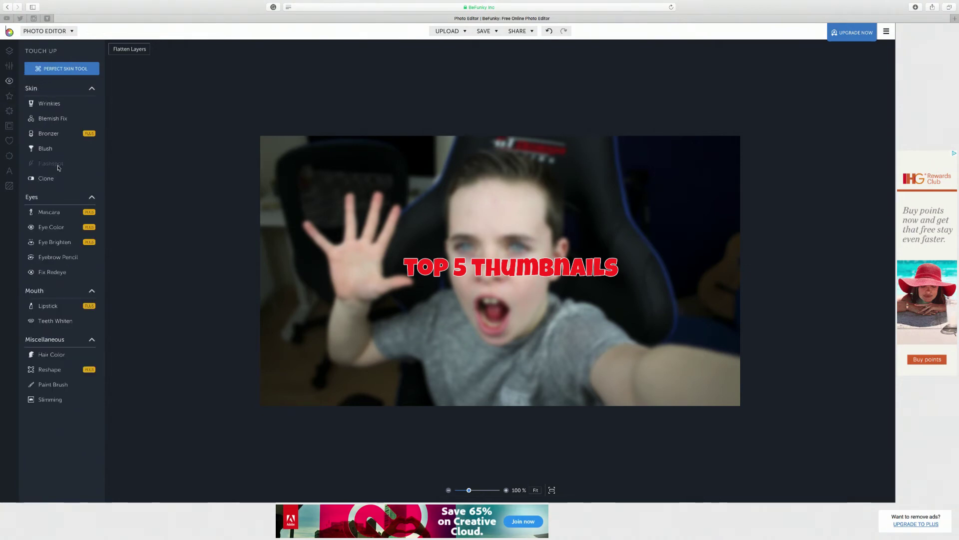
left_click(68, 104)
left_click(58, 147)
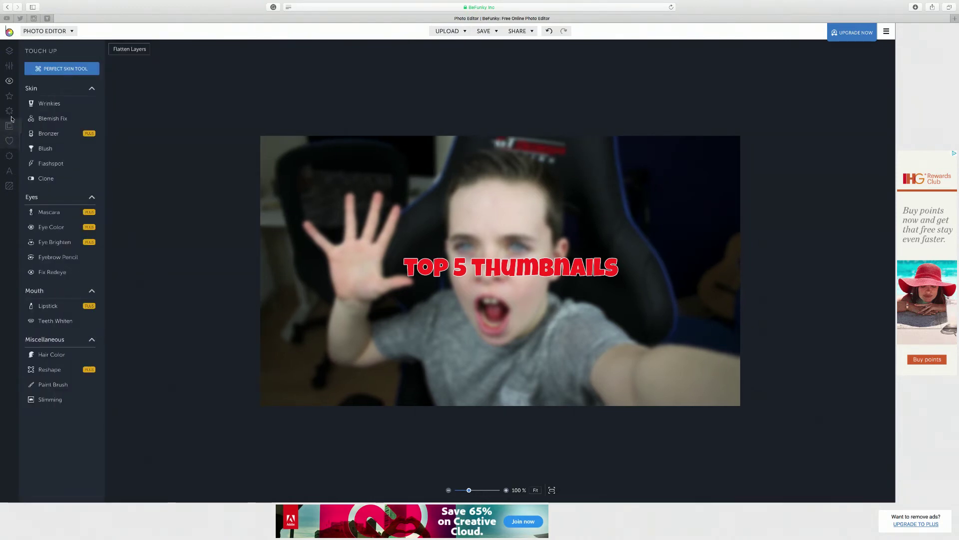
left_click(9, 95)
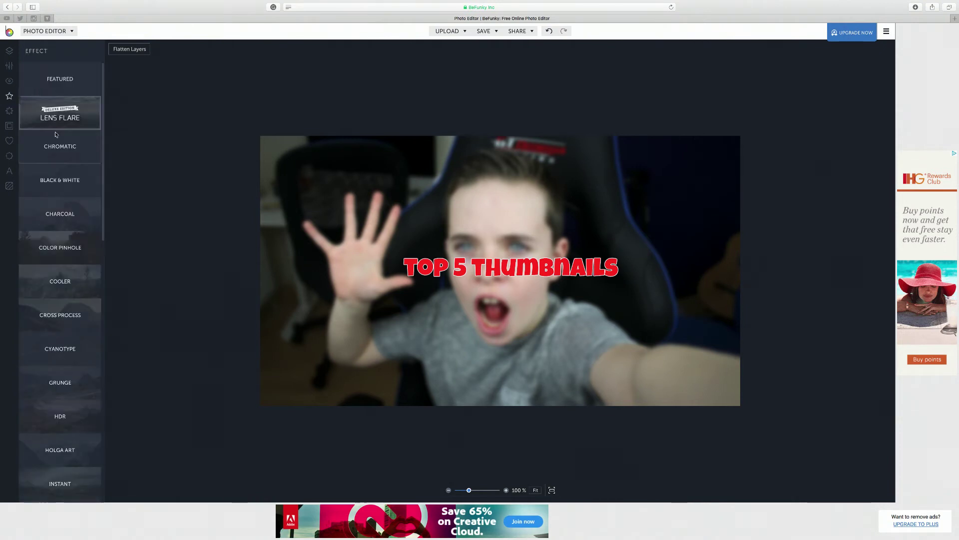
left_click(80, 181)
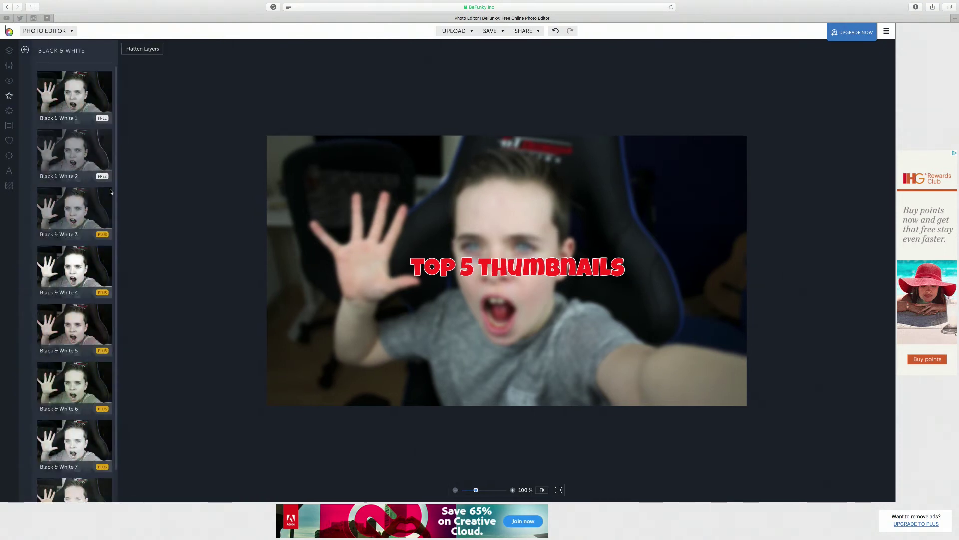
left_click(88, 98)
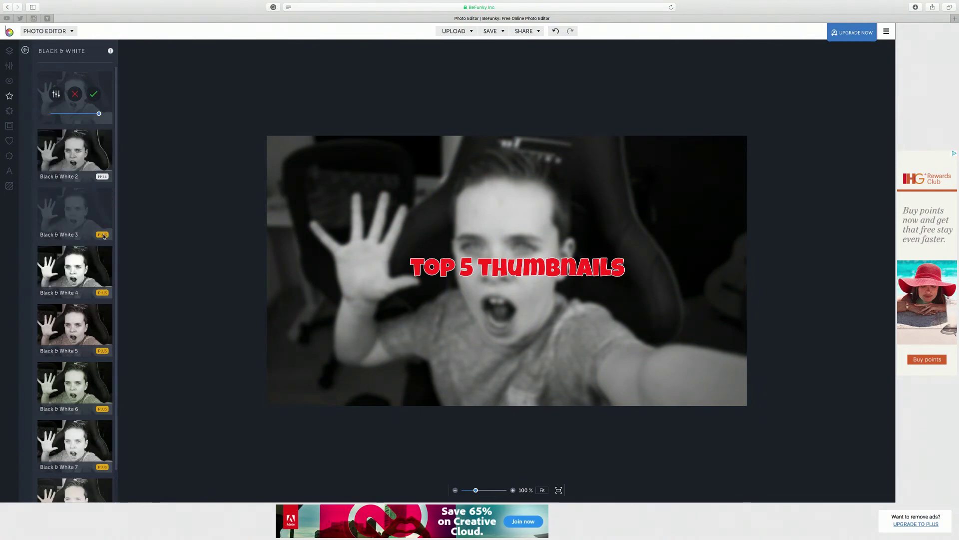
left_click(75, 94)
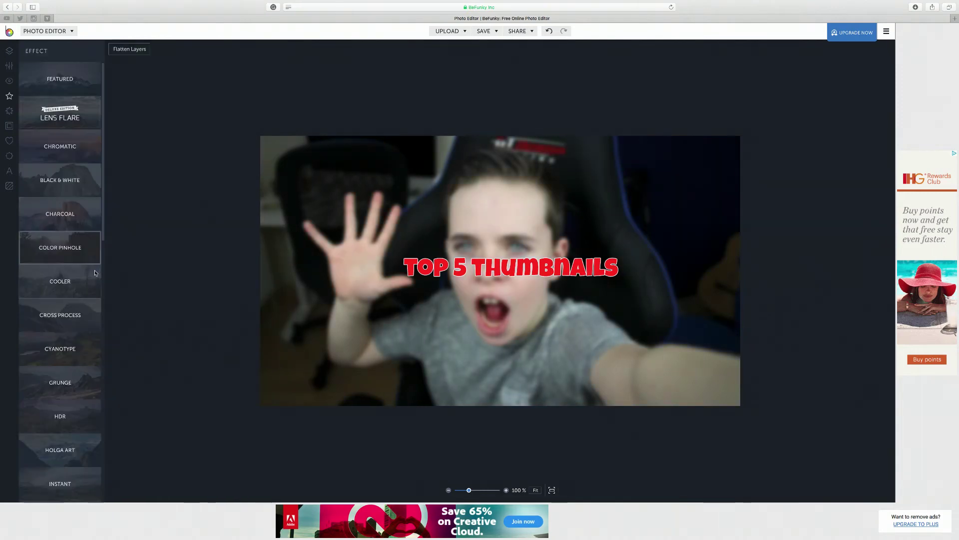
Preview and discard Holga Art 1, then show Artsy's Digital Art presets.
scroll(85, 270, "down", 3)
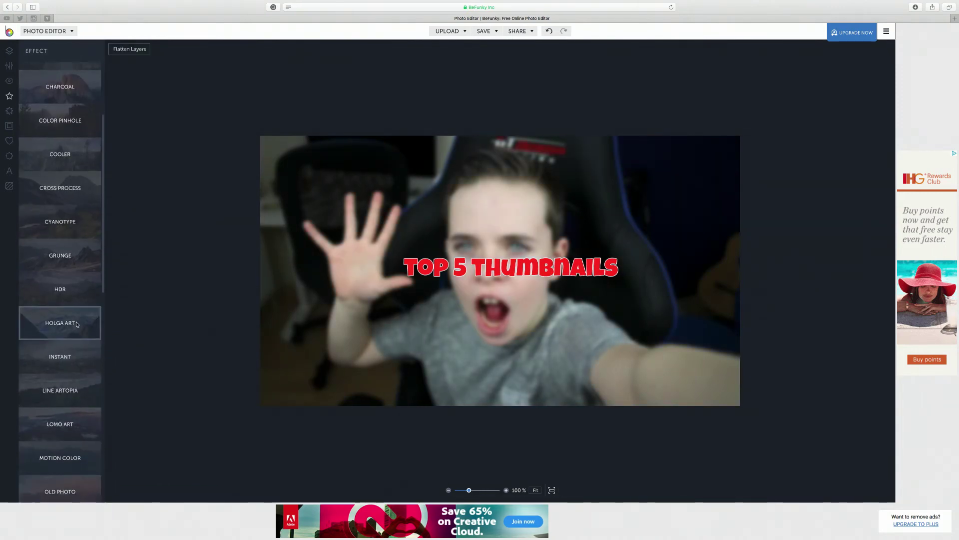
left_click(80, 324)
left_click(75, 93)
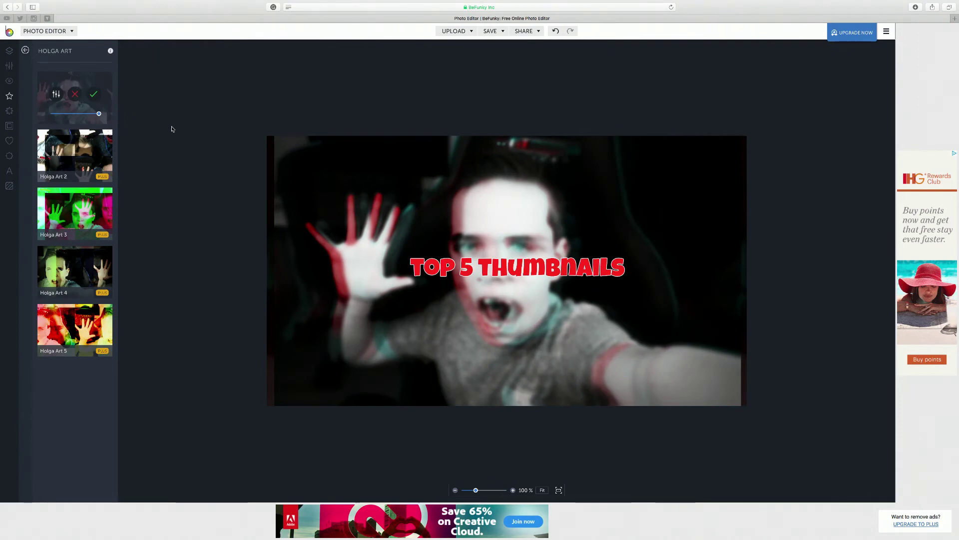
left_click(74, 94)
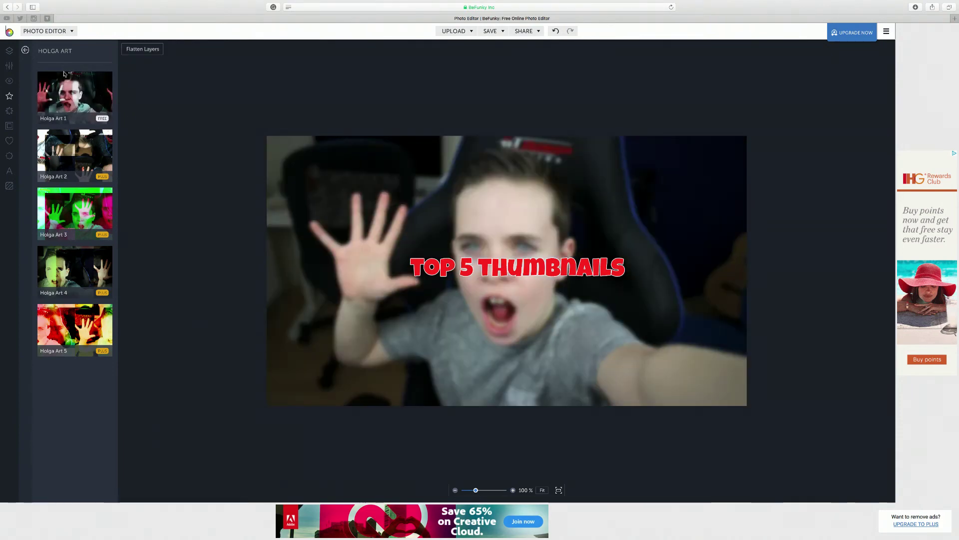
left_click(10, 111)
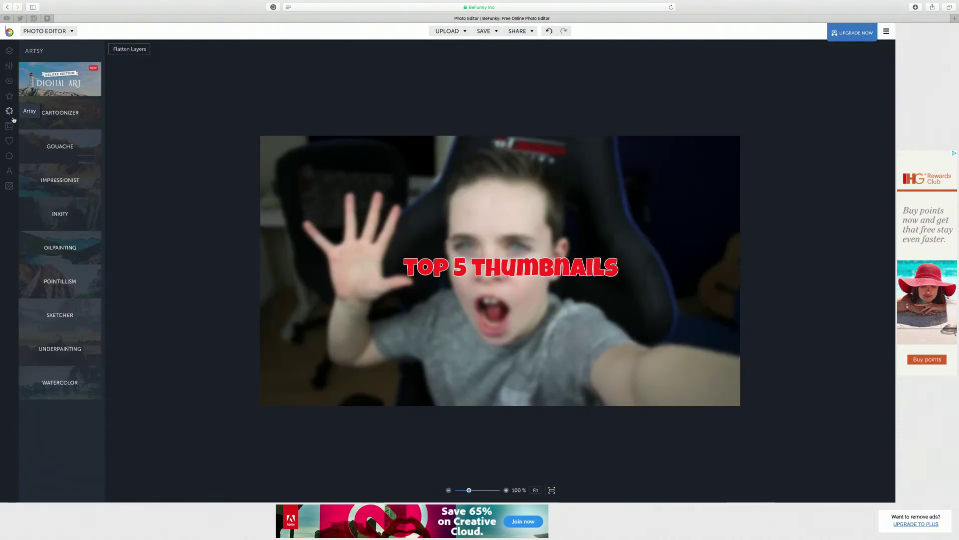
left_click(60, 80)
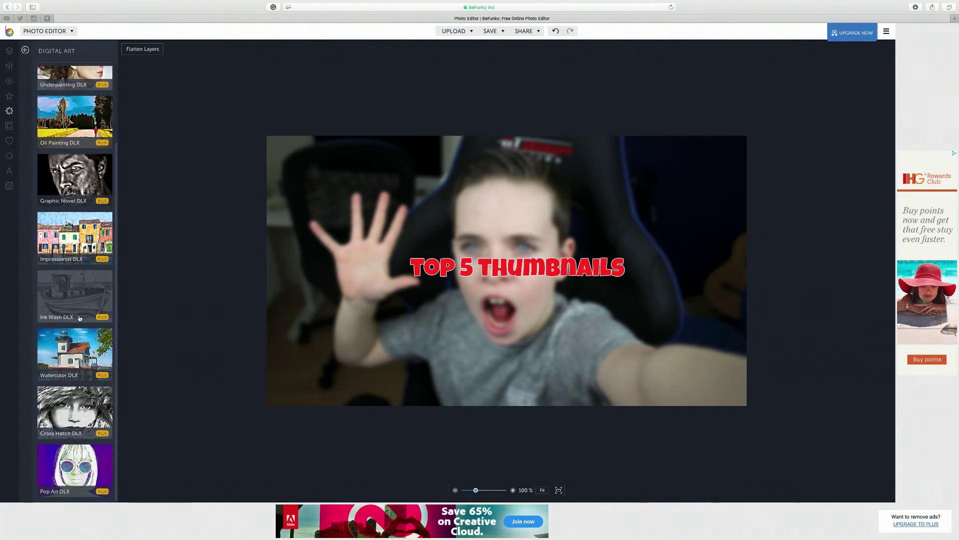
Try a black and white Border frame and remove it.
scroll(79, 317, "up", 5)
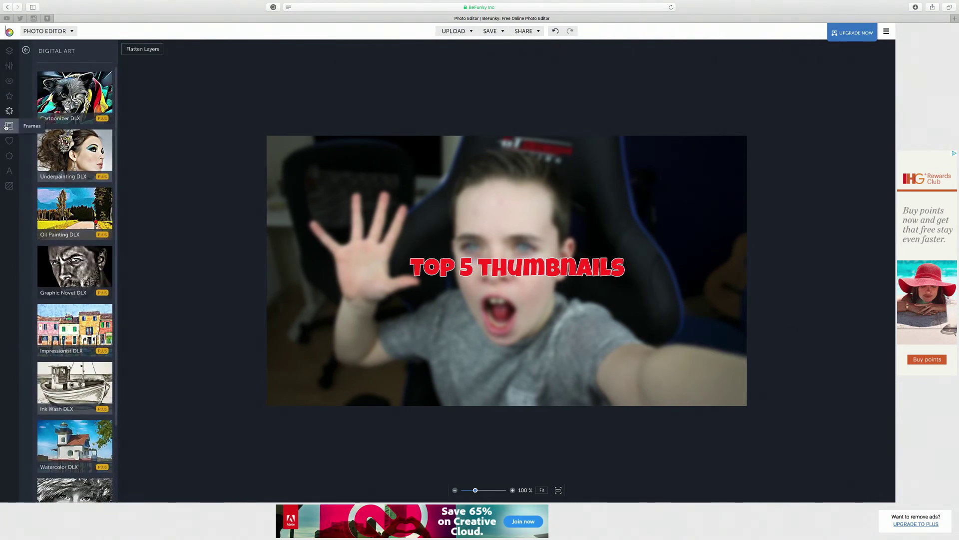
left_click(9, 126)
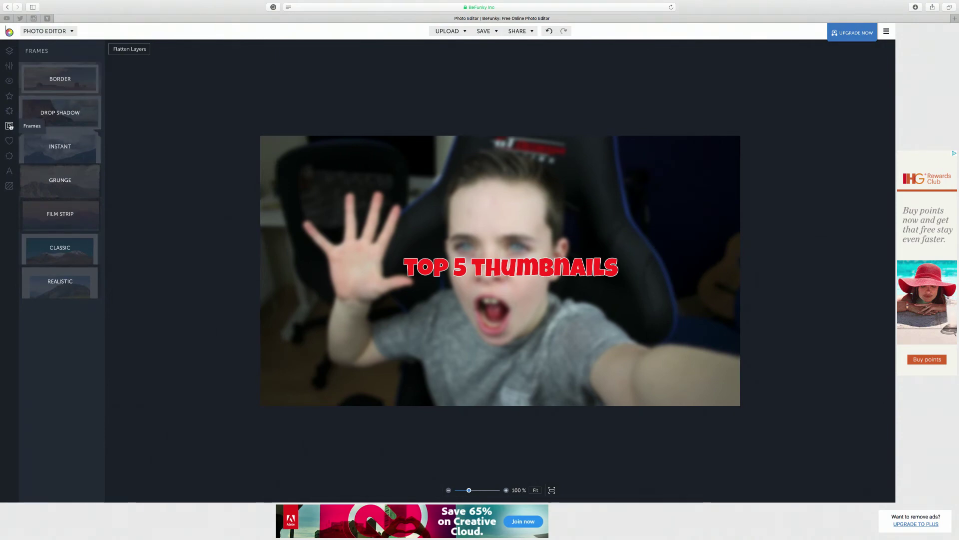
left_click(51, 79)
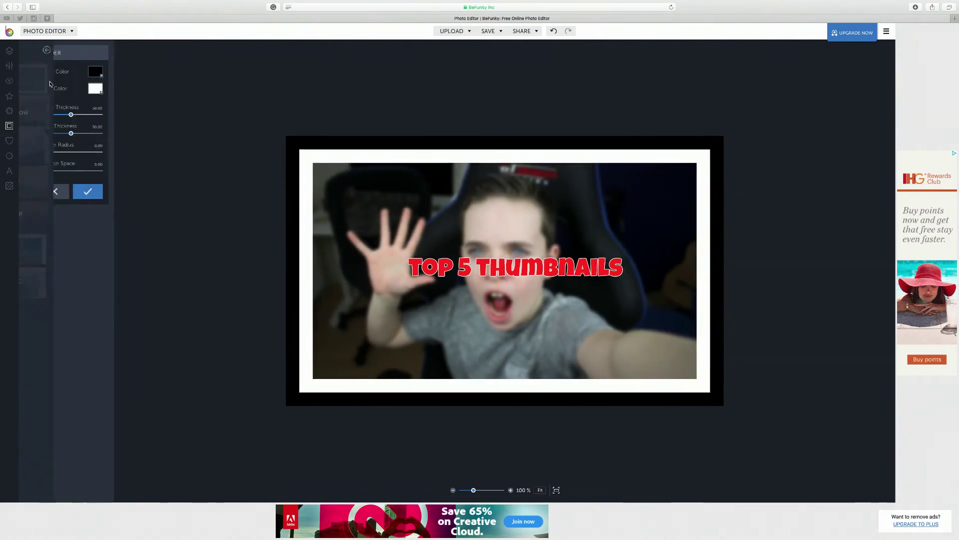
left_click(58, 191)
Try a Drop Shadow frame at distance 20, discard it, and show the Graphics library.
left_click(65, 114)
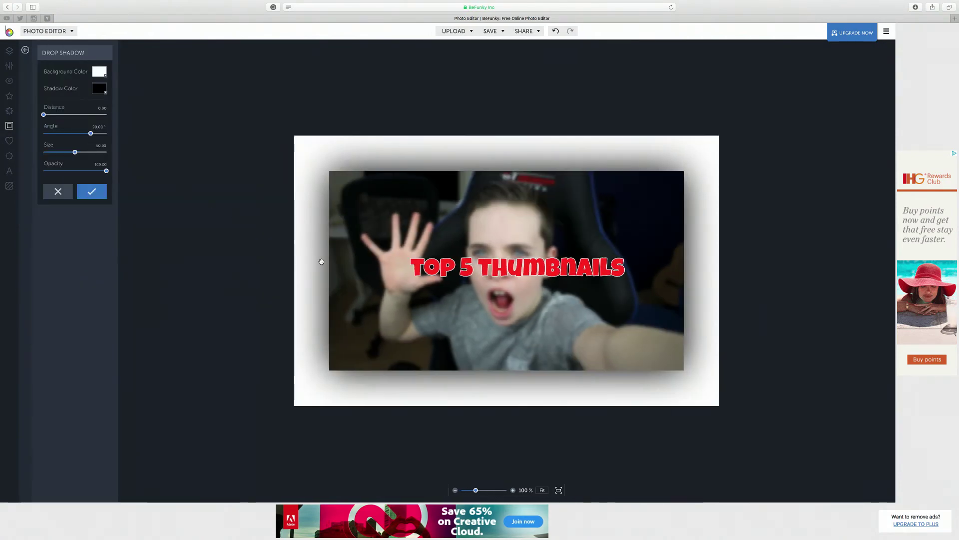
left_click_drag(48, 117, 67, 154)
left_click(58, 192)
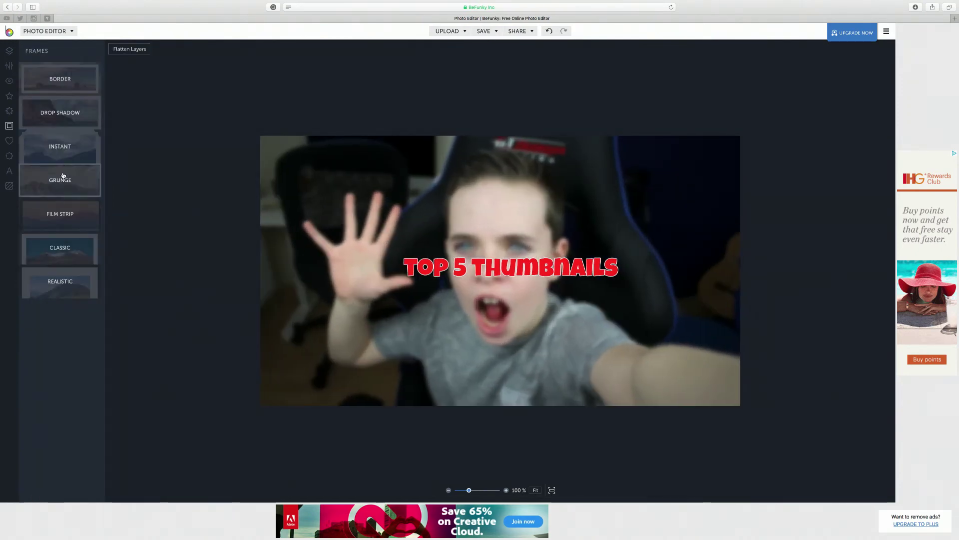
left_click(9, 142)
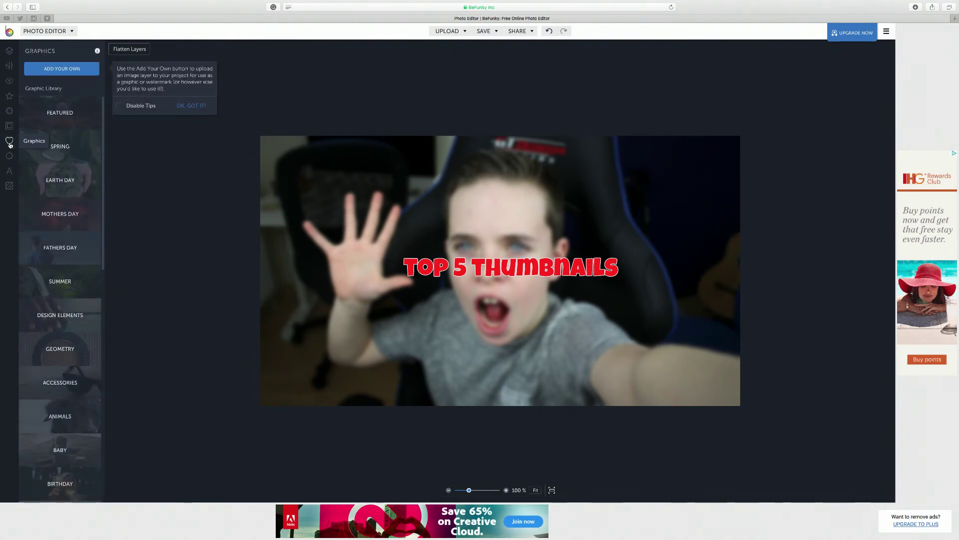
Add the Featured rainbow heart graphic and place it at the photo's top-left.
left_click(75, 112)
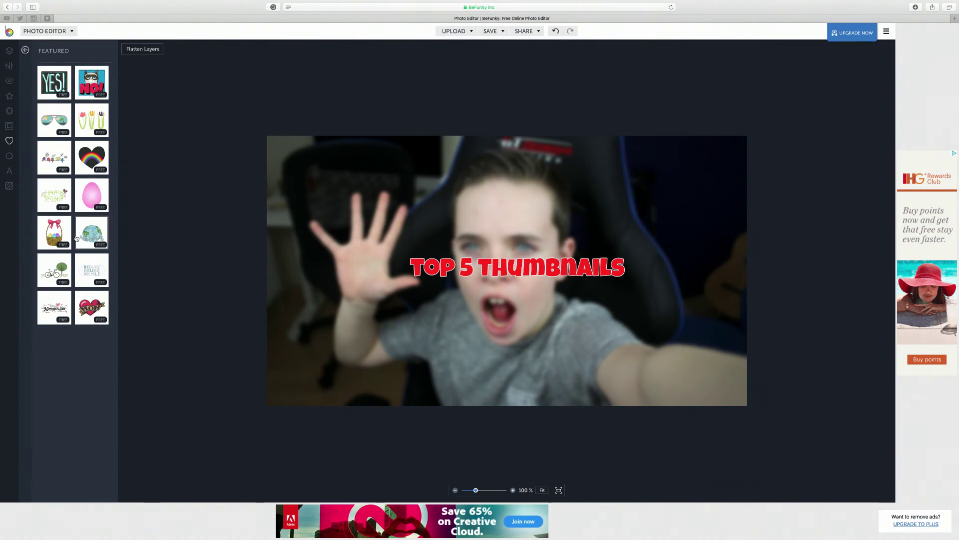
left_click(91, 157)
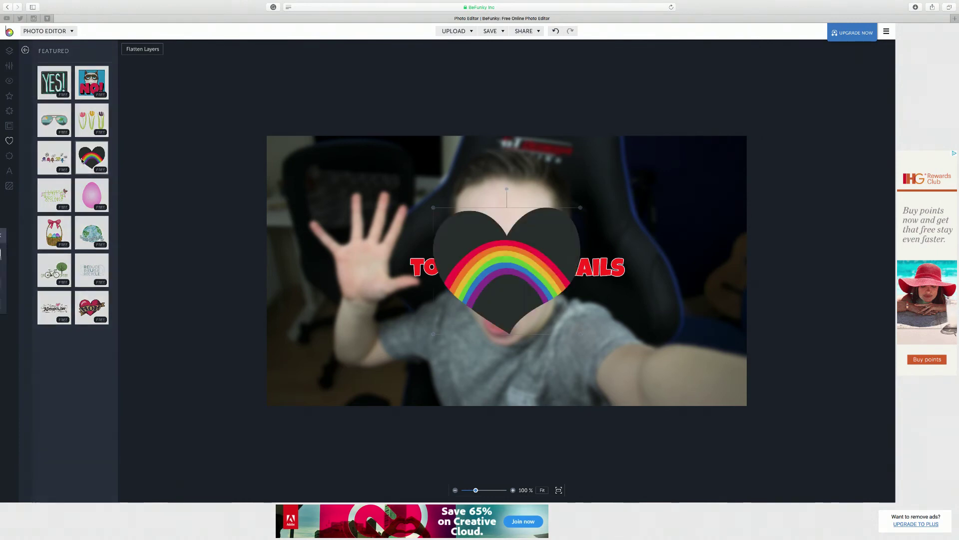
left_click_drag(525, 282, 362, 226)
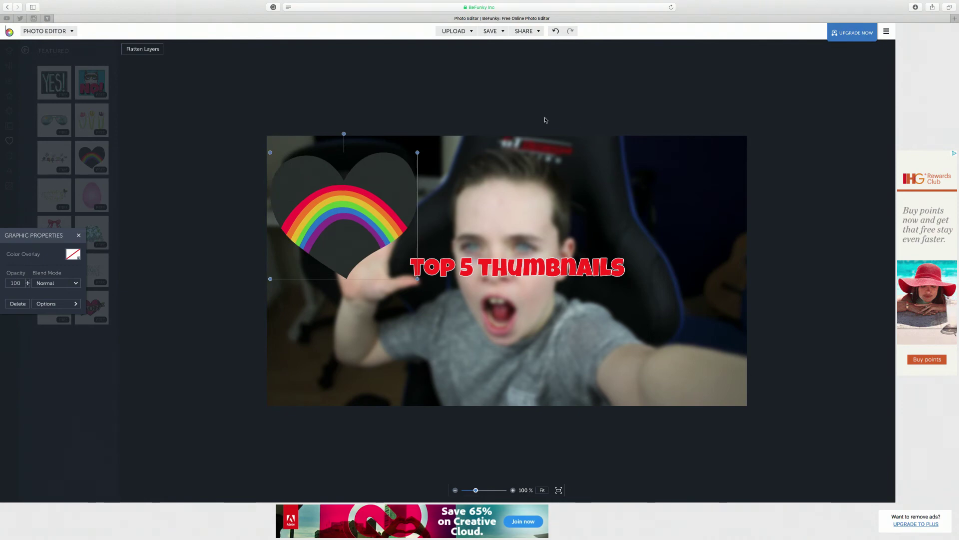
left_click(513, 118)
left_click(8, 156)
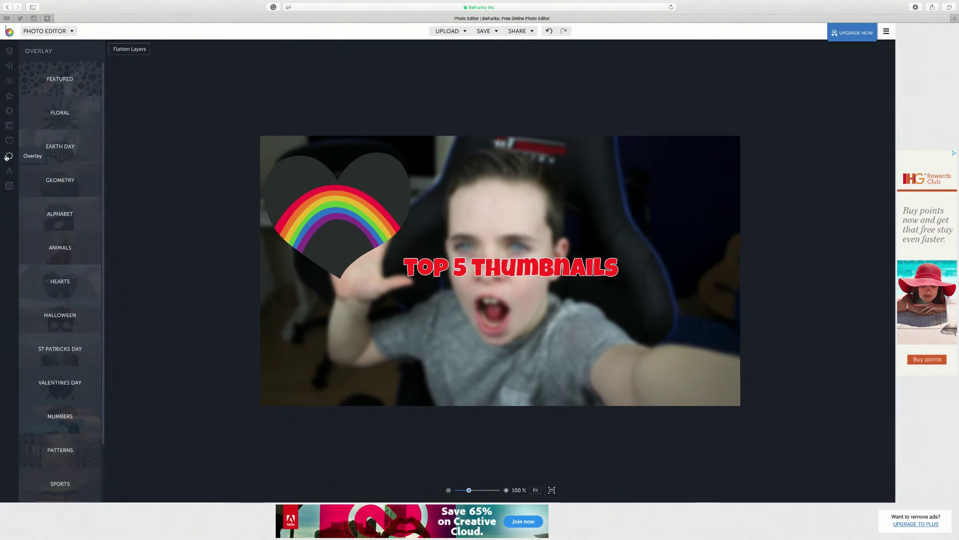
Preview the paw-print, starburst and winged-heart featured overlays, discarding each one.
left_click(60, 79)
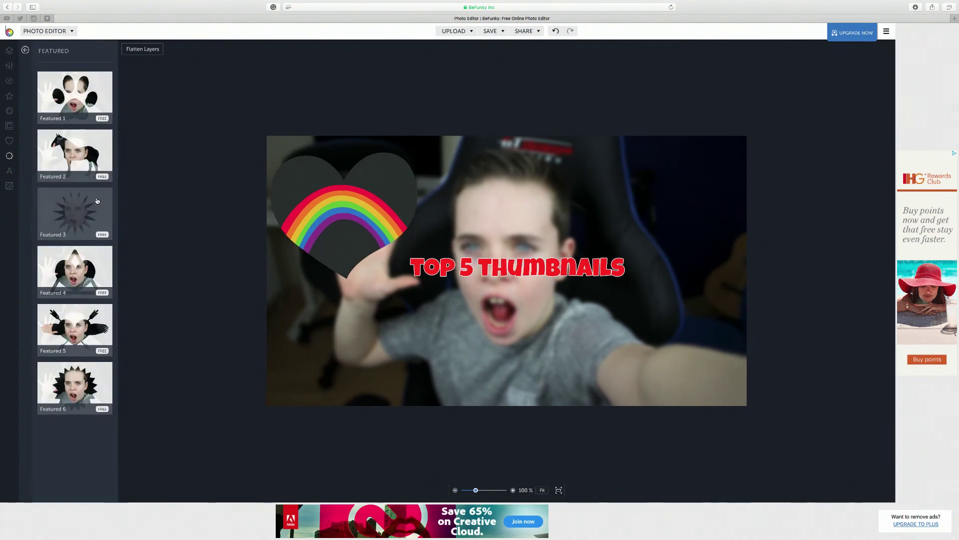
left_click(76, 104)
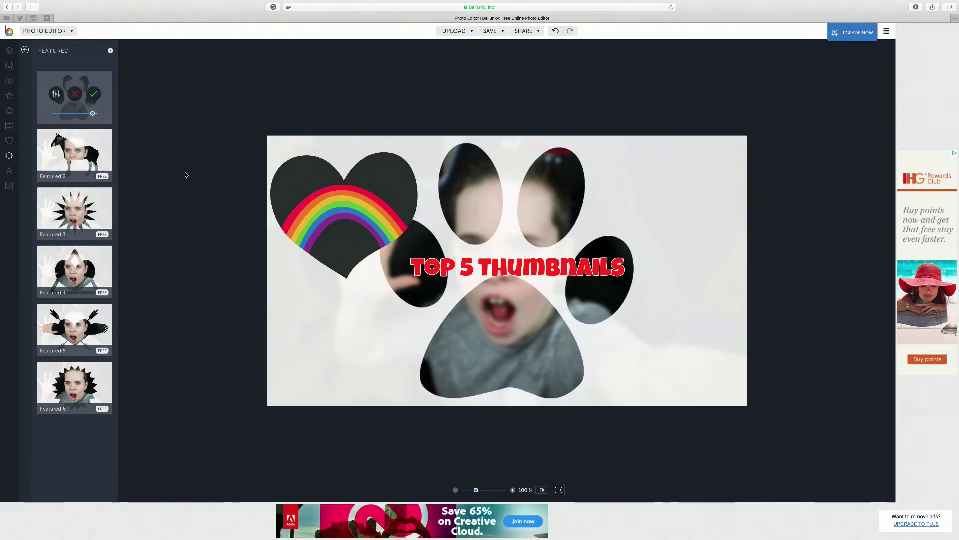
left_click(75, 94)
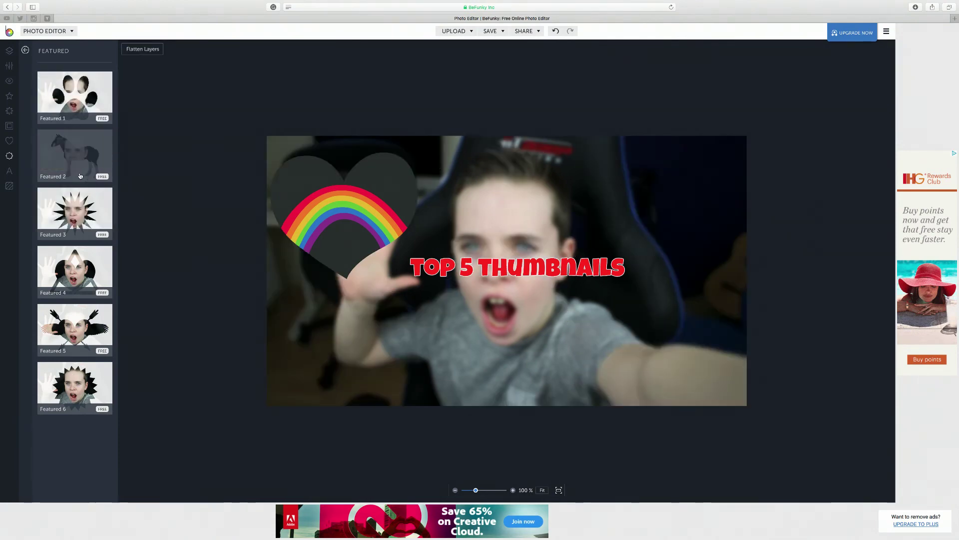
left_click(85, 215)
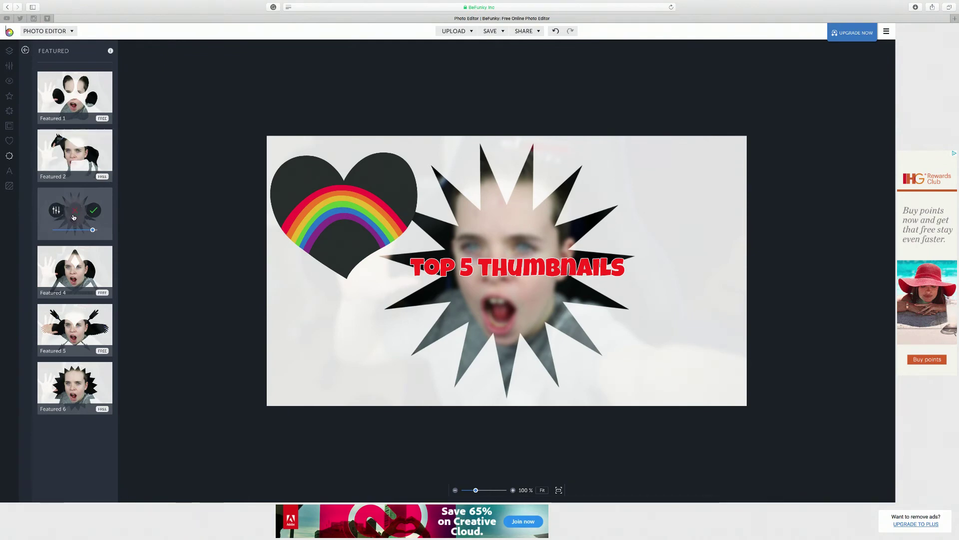
left_click(75, 210)
left_click(75, 325)
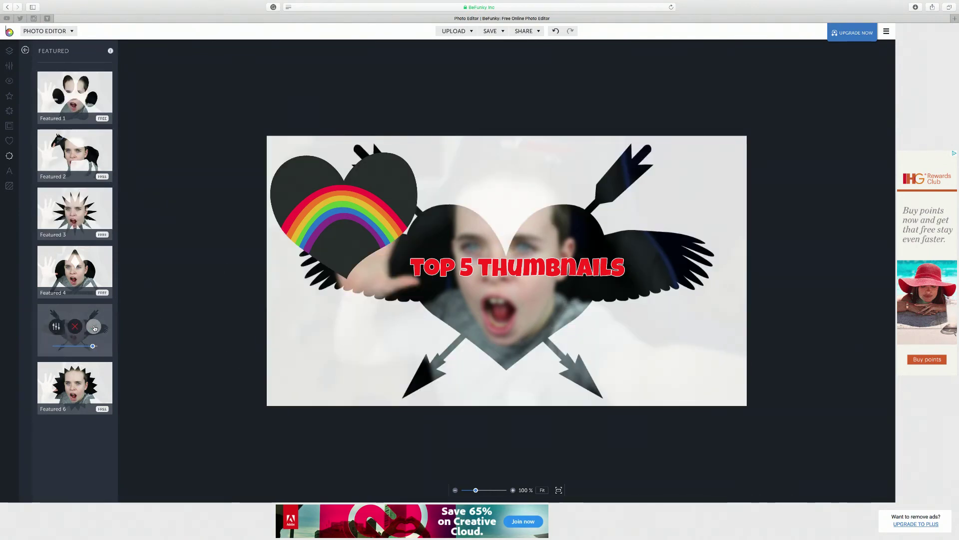
left_click(76, 327)
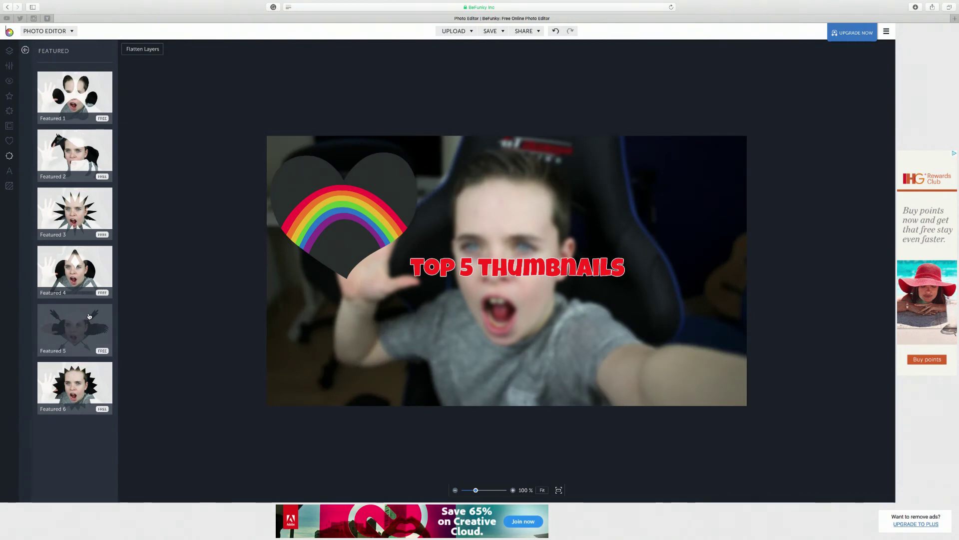
Preview the Grunge 6, Bokeh 4, Bokeh 2 and Paper 6 textures, then cancel them.
left_click(8, 185)
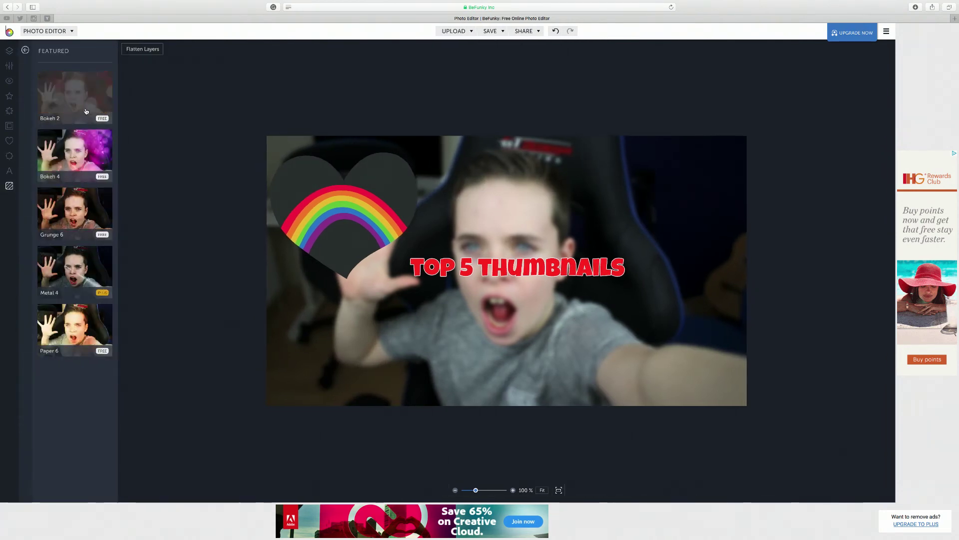
left_click(98, 219)
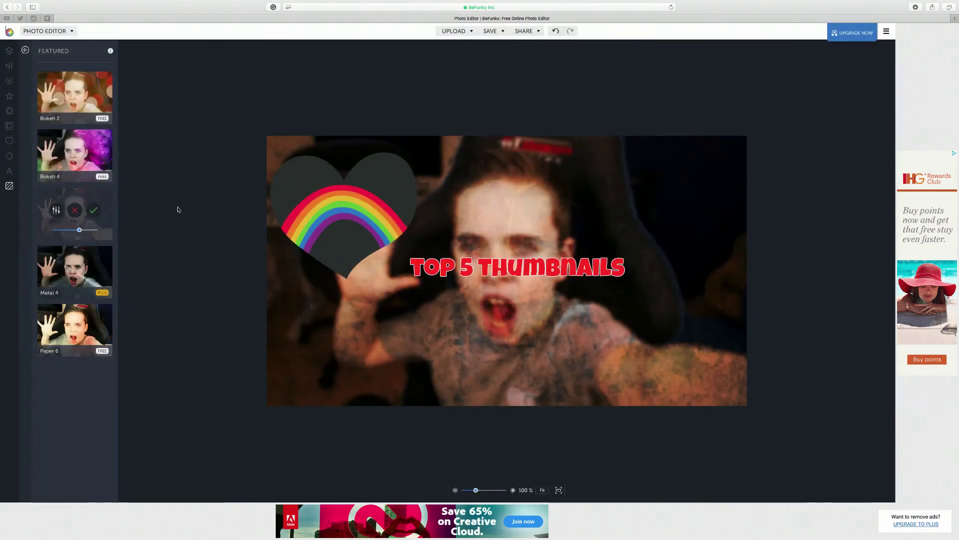
left_click(80, 159)
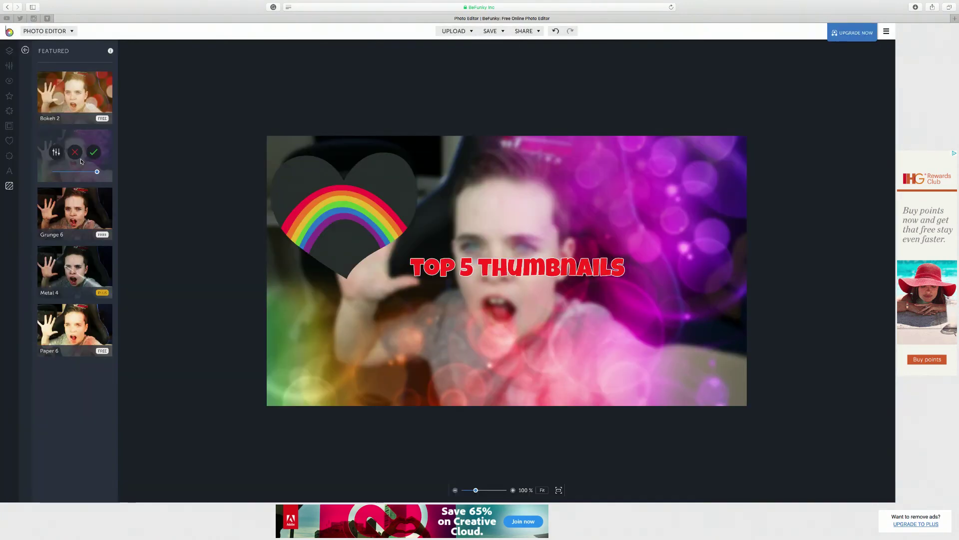
left_click(82, 98)
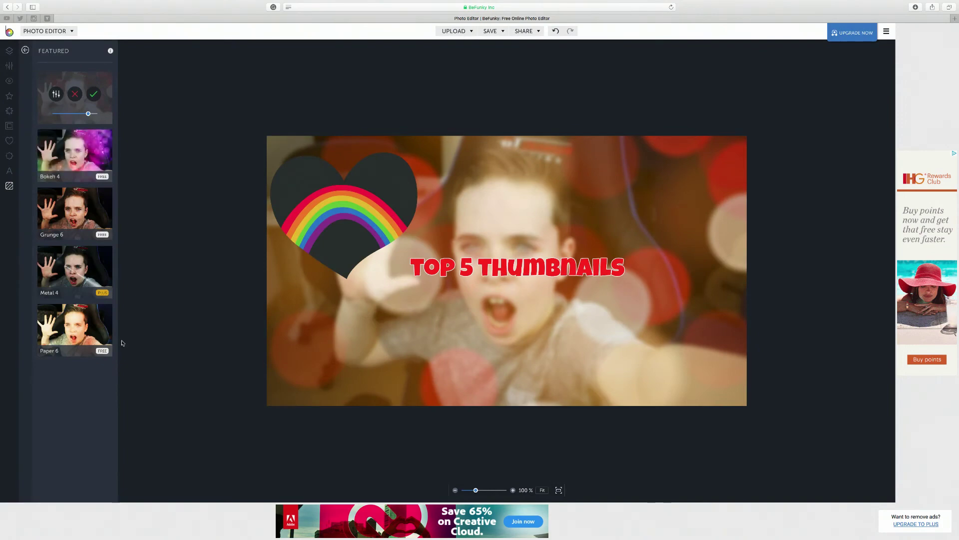
left_click(88, 343)
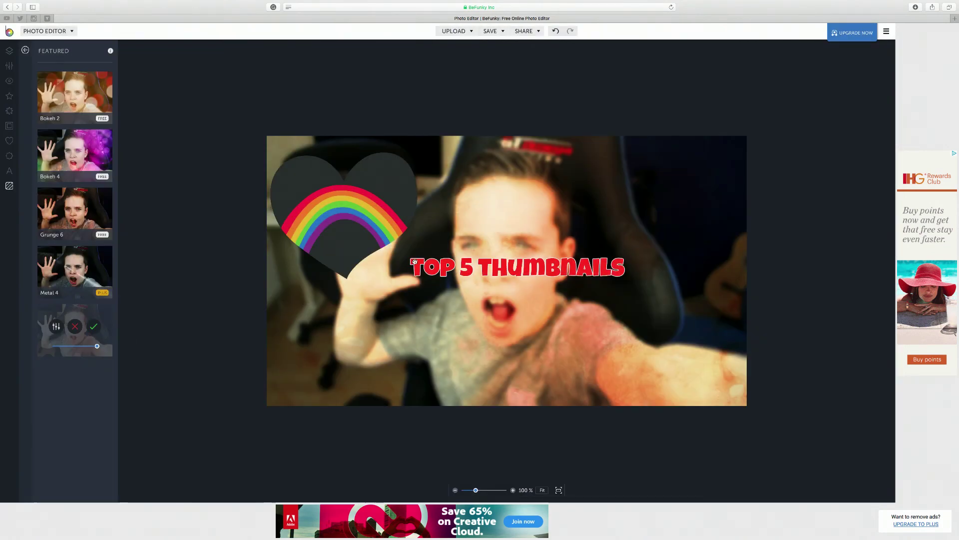
left_click(74, 327)
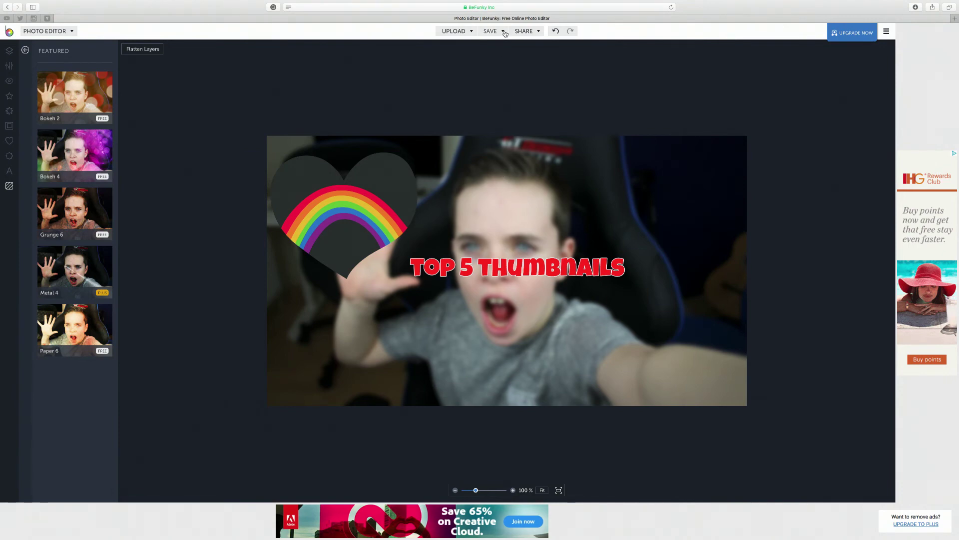
Save the thumbnail to the computer as a JPG under a new file name.
left_click(505, 33)
left_click(505, 47)
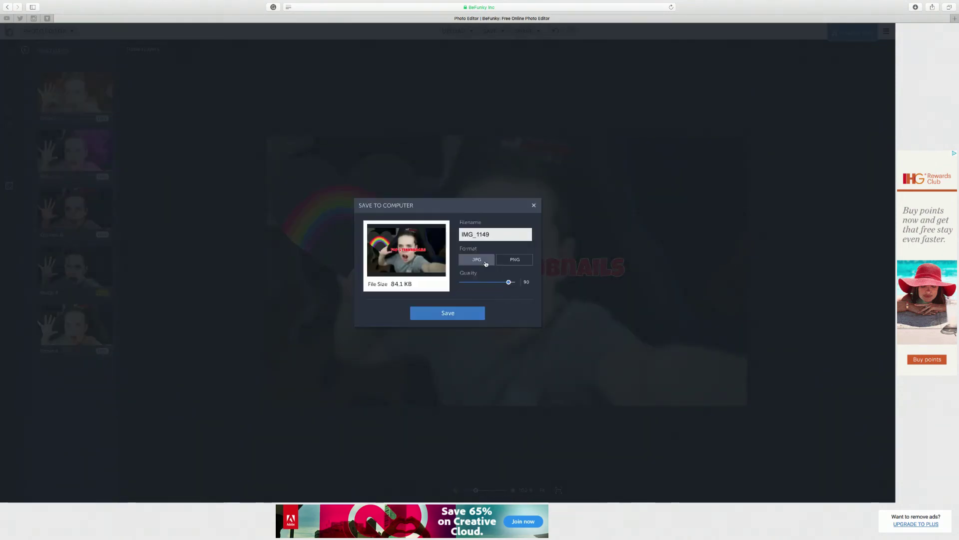
left_click(521, 260)
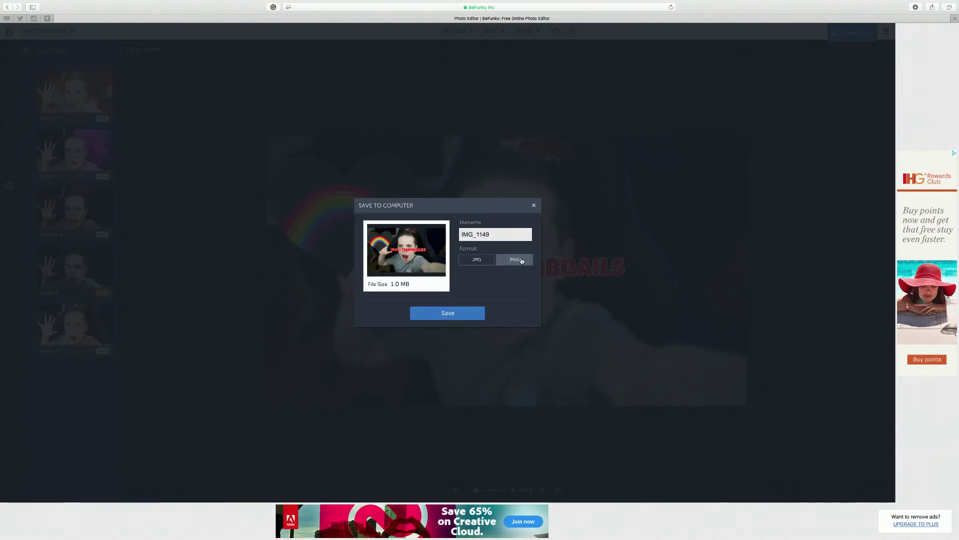
left_click(475, 261)
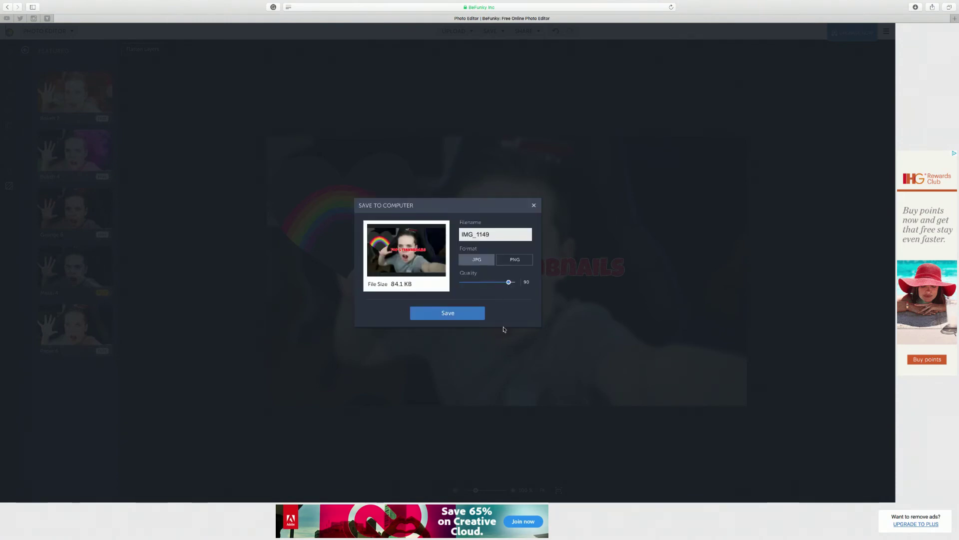
double_click(500, 232)
key("BackSpace")
left_click(478, 315)
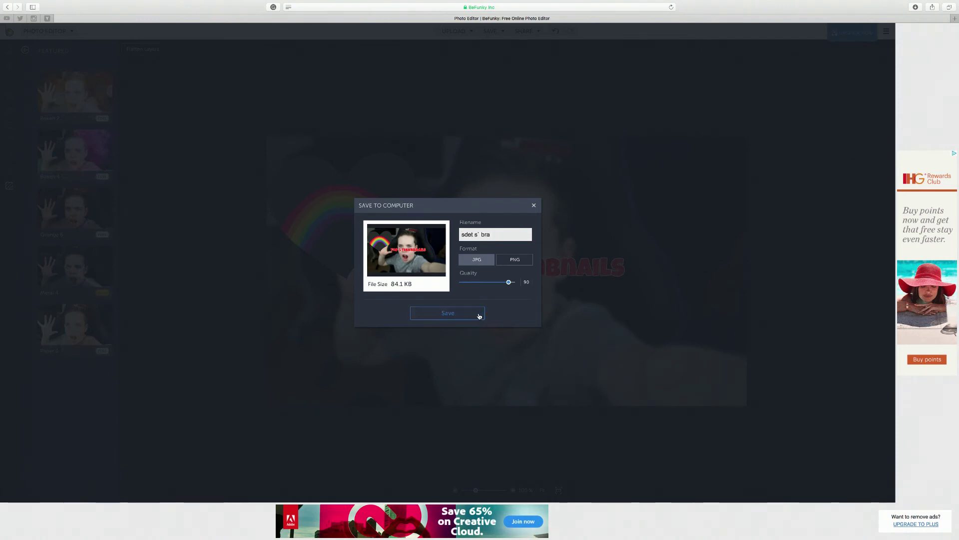
Download the saved JPG into the top 5 thumbnail folder and close the dialog.
left_click(492, 228)
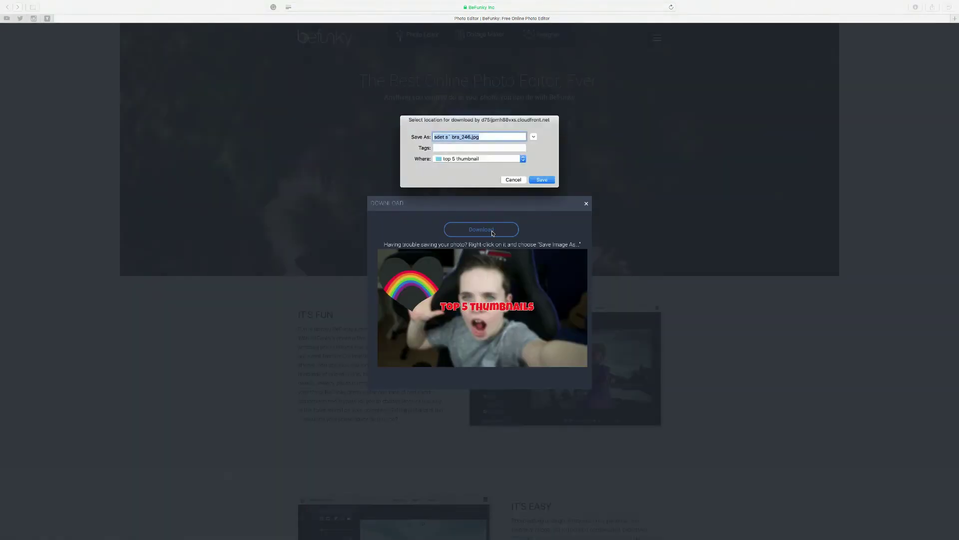
left_click(538, 182)
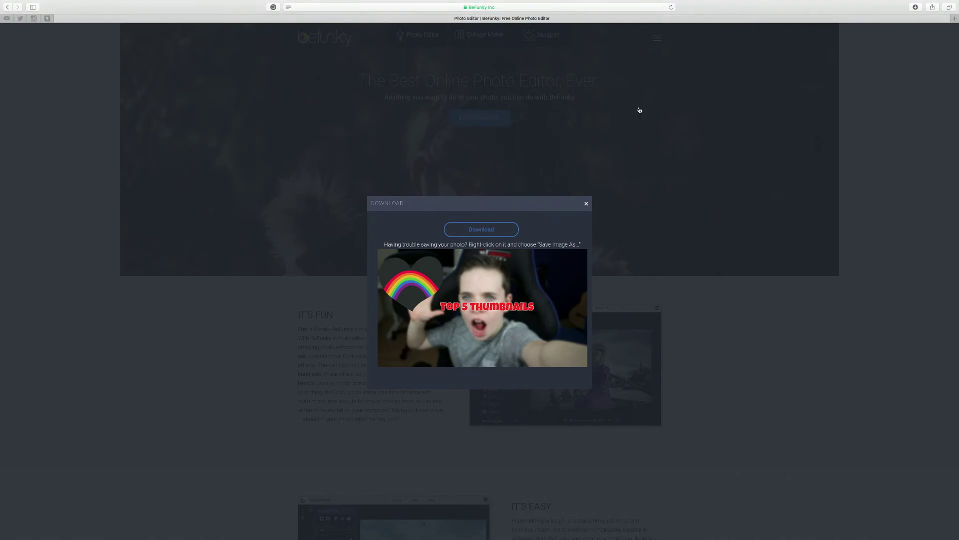
left_click(831, 106)
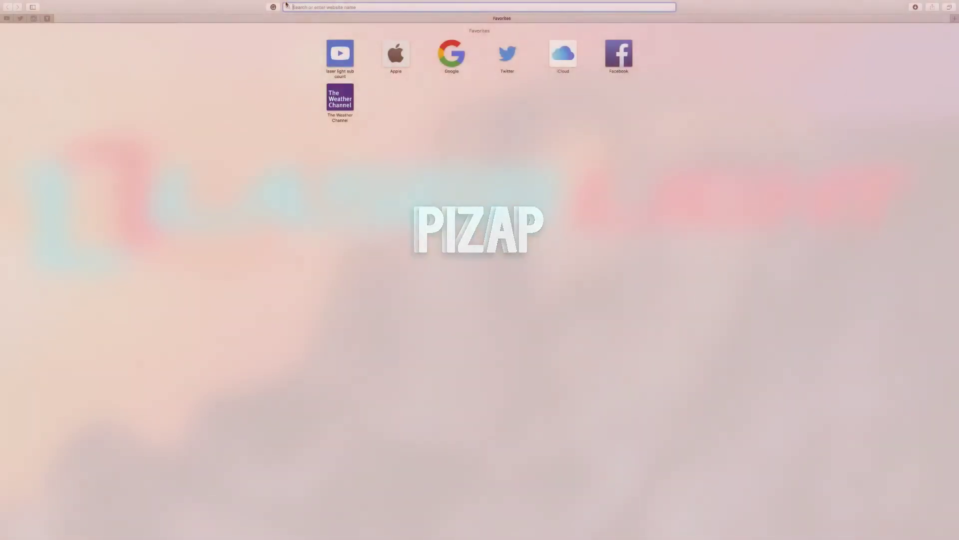
Go to the pizap.com website in Safari.
left_click(286, 5)
type("pi")
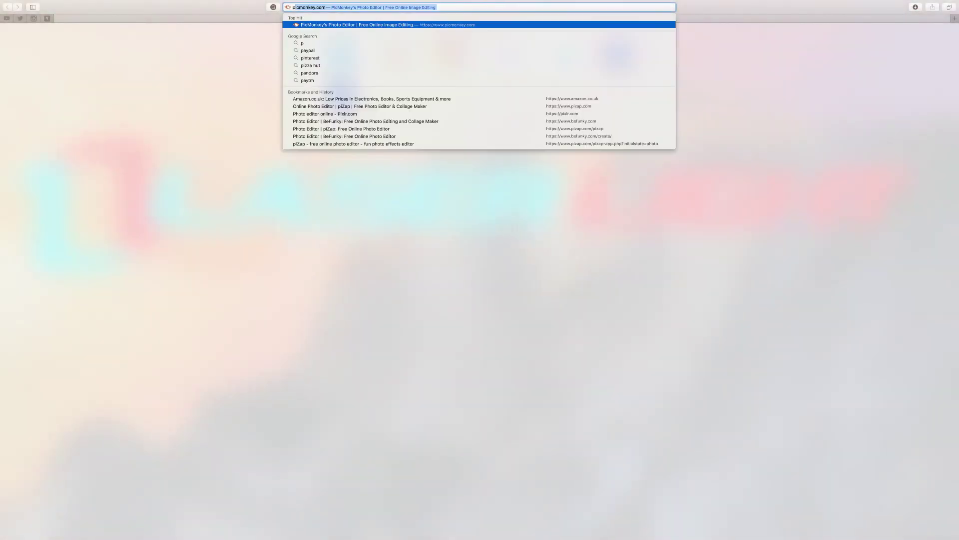
type("zap")
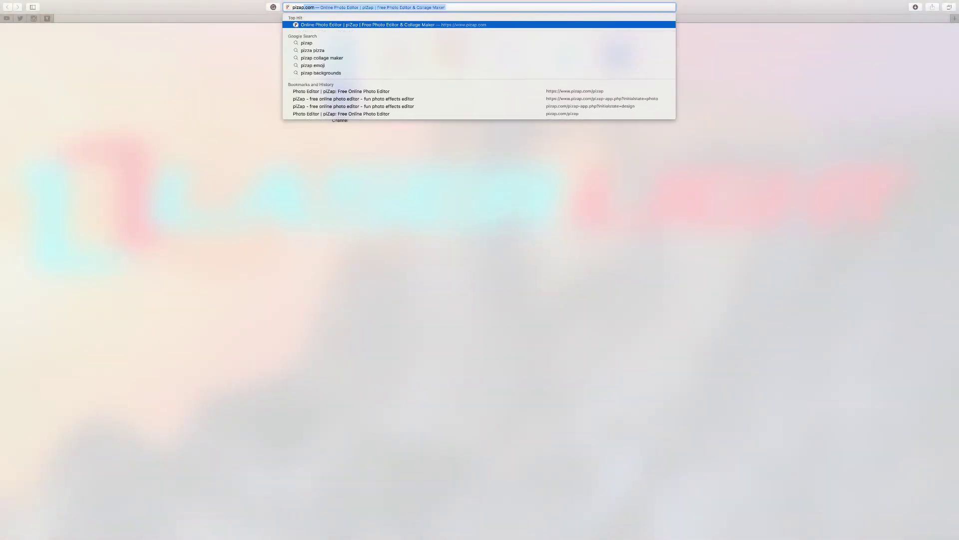
key("Return")
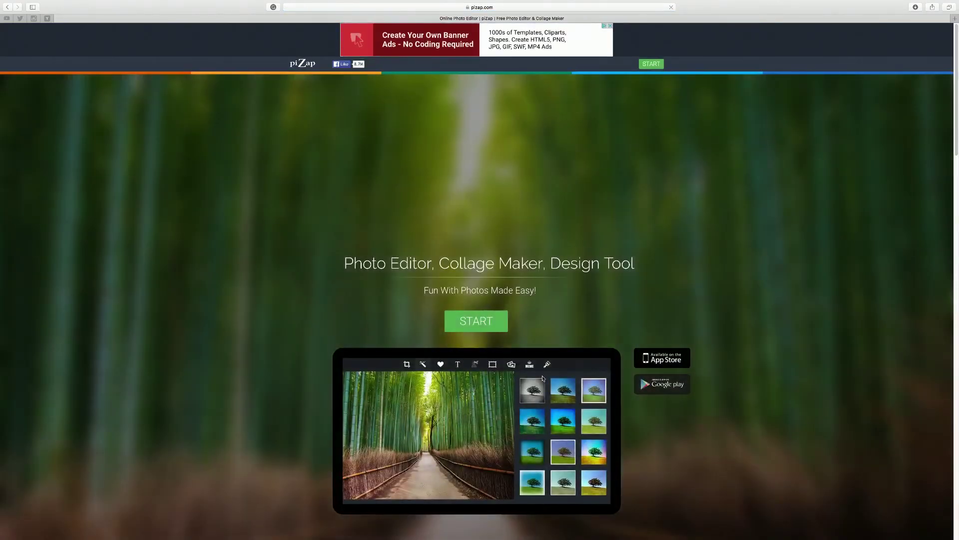
Start piZap's single-photo editor and allow Flash Player to run.
left_click(476, 321)
left_click(383, 144)
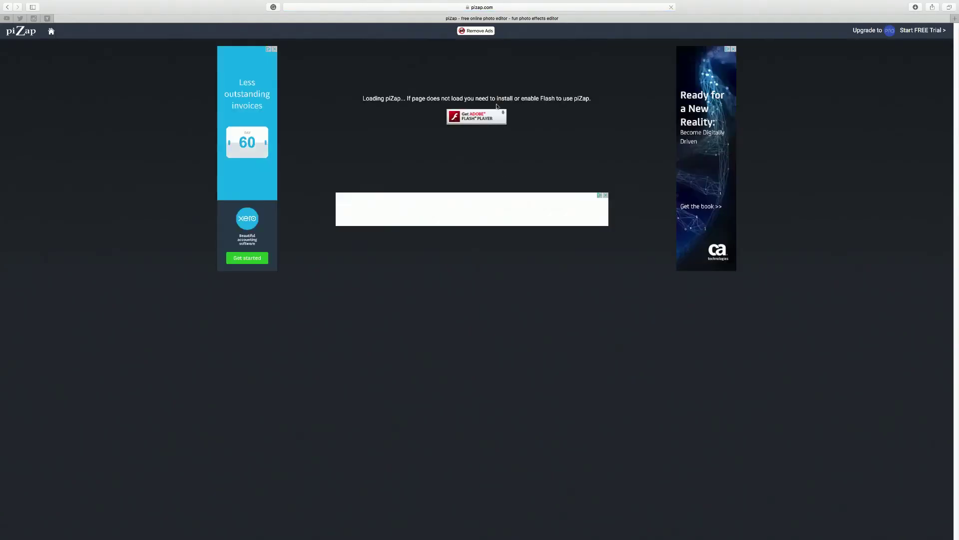
left_click(476, 115)
left_click(505, 60)
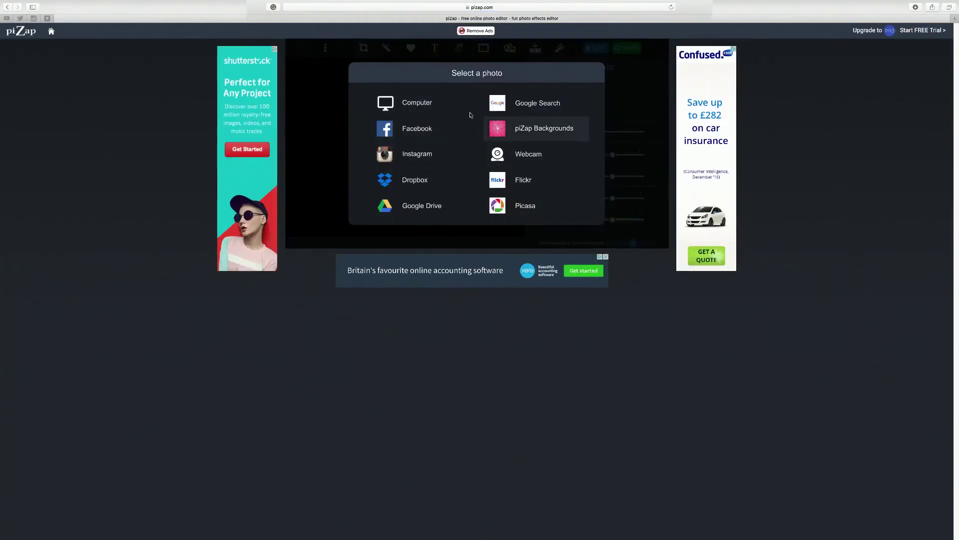
Load IMG_1149.JPG from the computer, test the zoom, and raise brightness to 1.2.
left_click(410, 111)
double_click(421, 128)
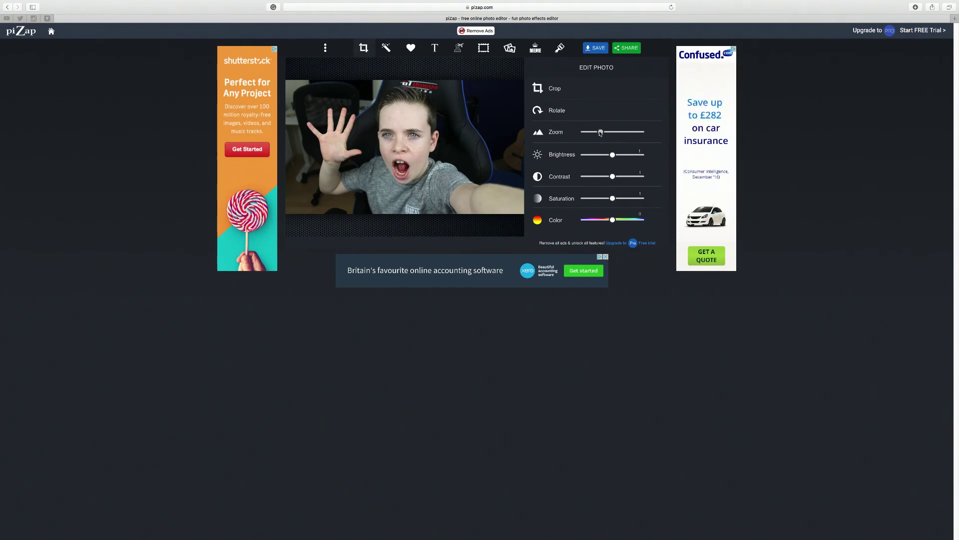
left_click(603, 132)
left_click_drag(604, 133, 601, 132)
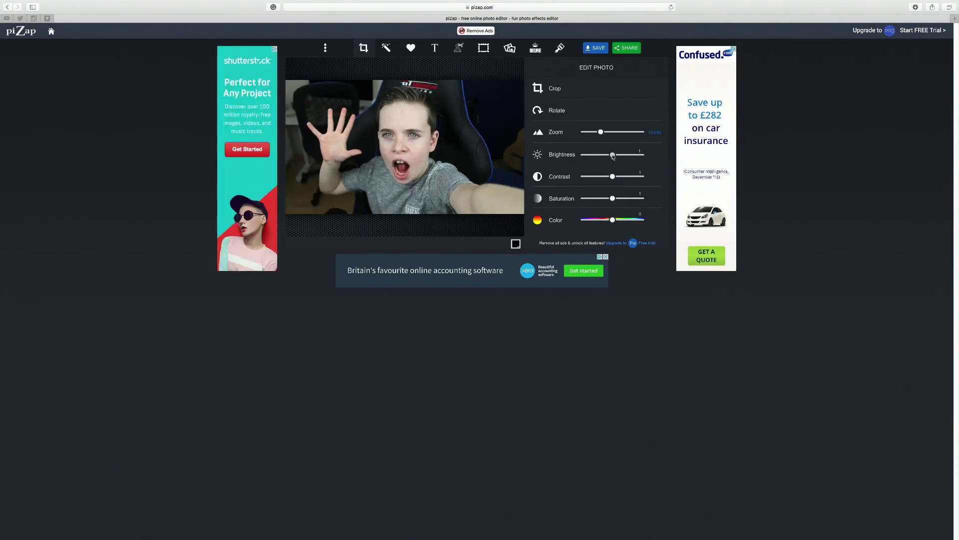
left_click_drag(613, 156, 620, 177)
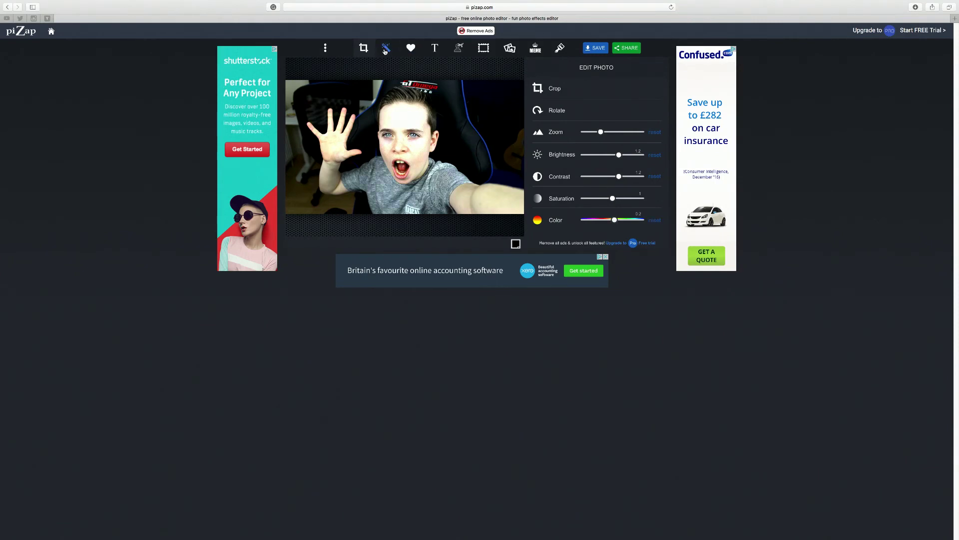
Try and remove the Classic Vintage filter, then apply the Colorz DJ filter.
left_click(385, 49)
left_click(551, 104)
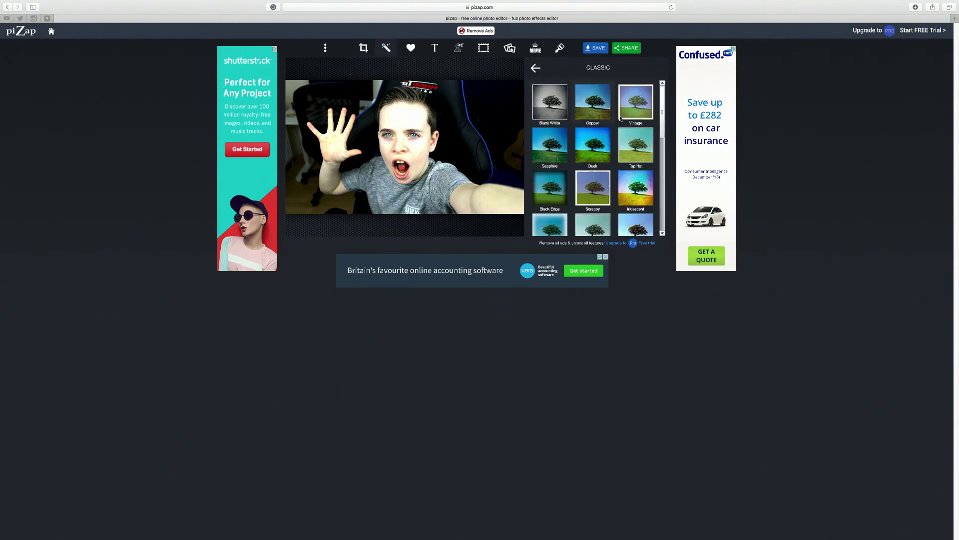
left_click(624, 111)
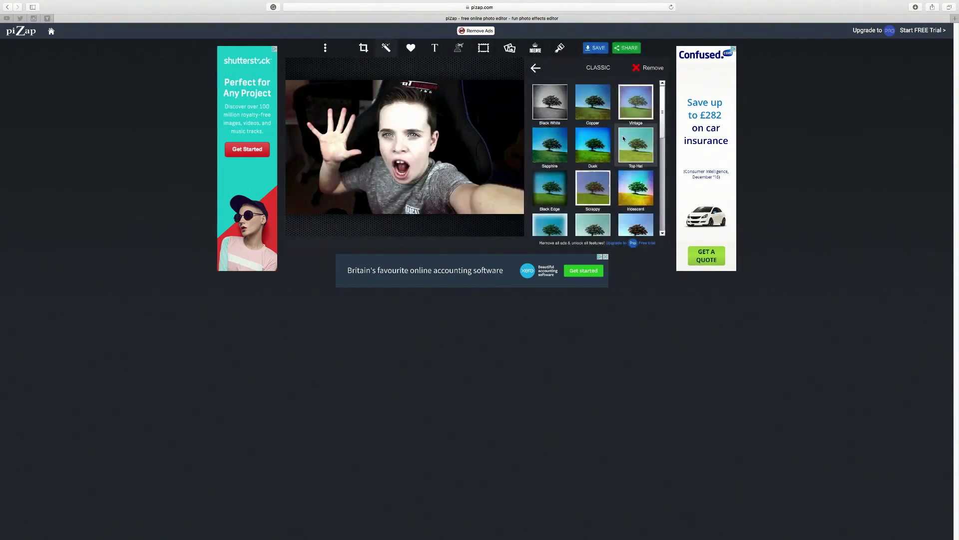
left_click(651, 67)
left_click(535, 67)
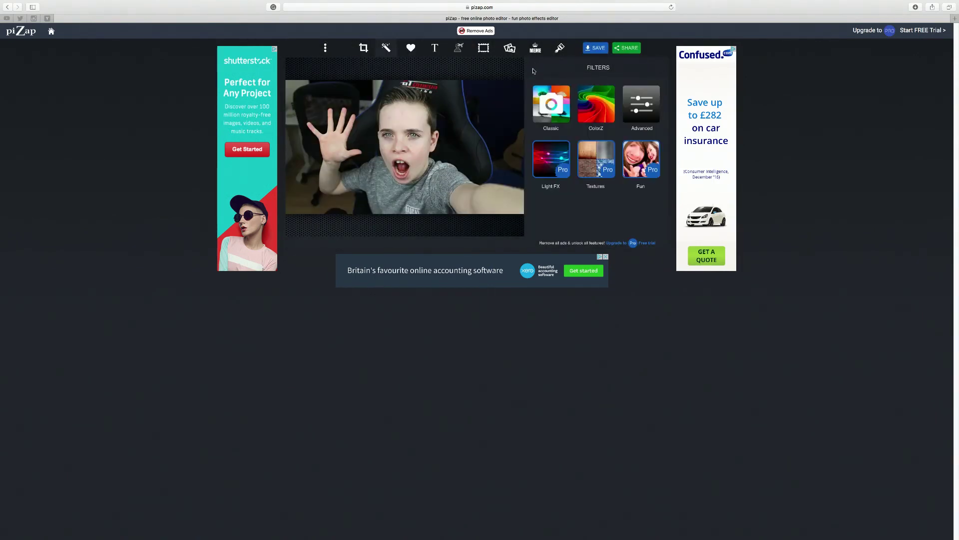
left_click(595, 110)
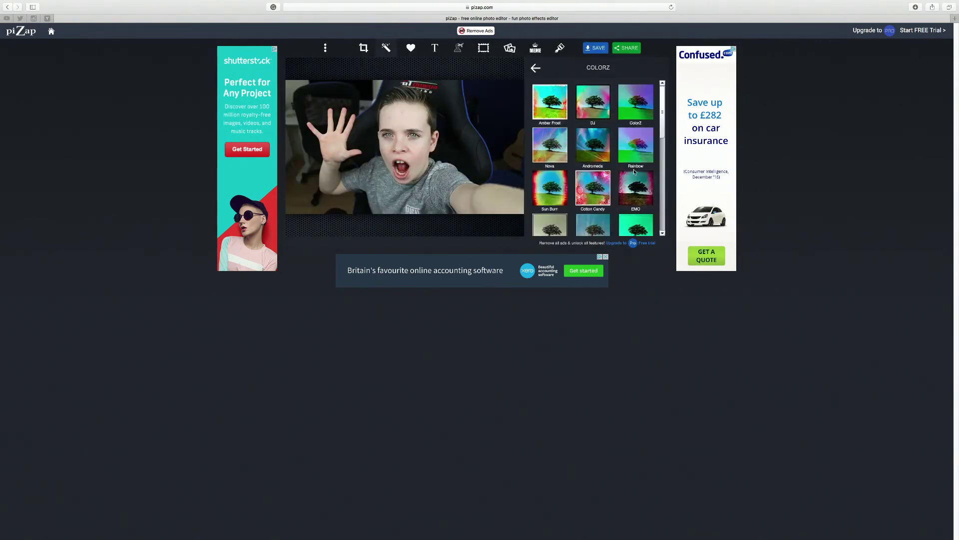
left_click(591, 115)
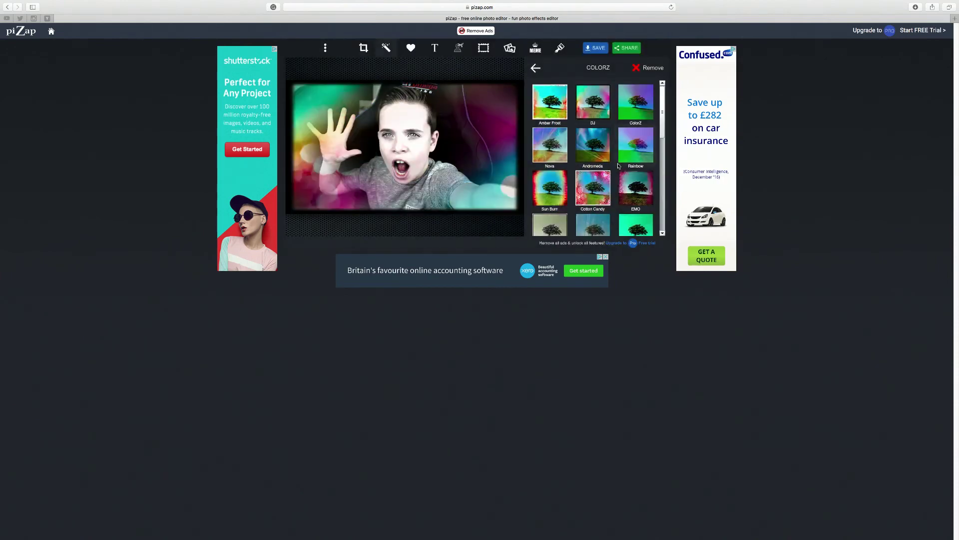
scroll(652, 185, "down", 10)
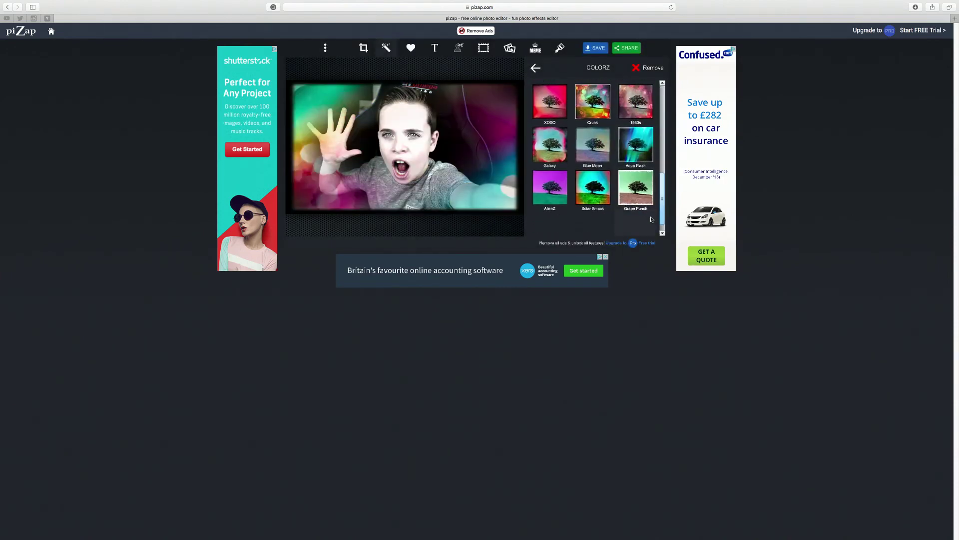